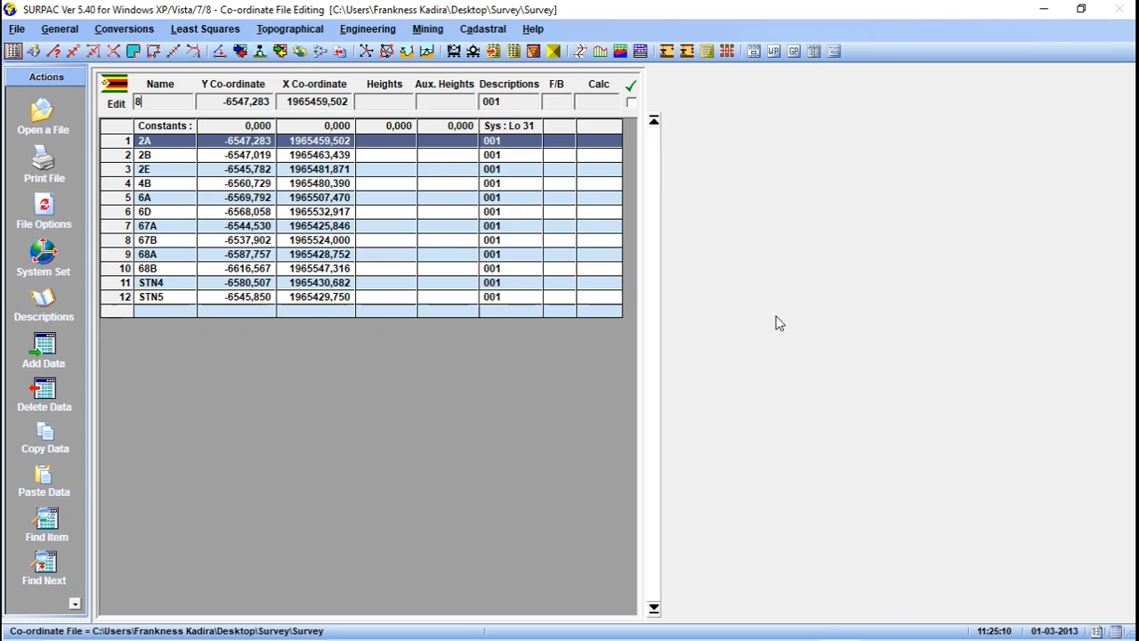
Step: Switch to the exam paper photo in Photos and examine Question 1's instructions and part a coordinate table
click(801, 625)
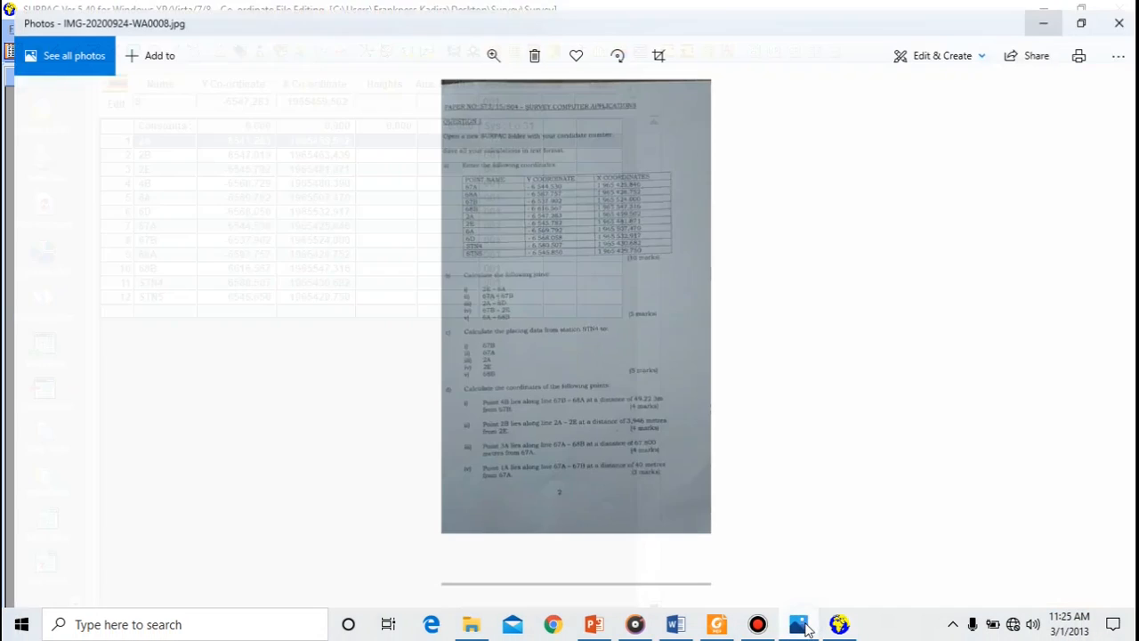
click(487, 46)
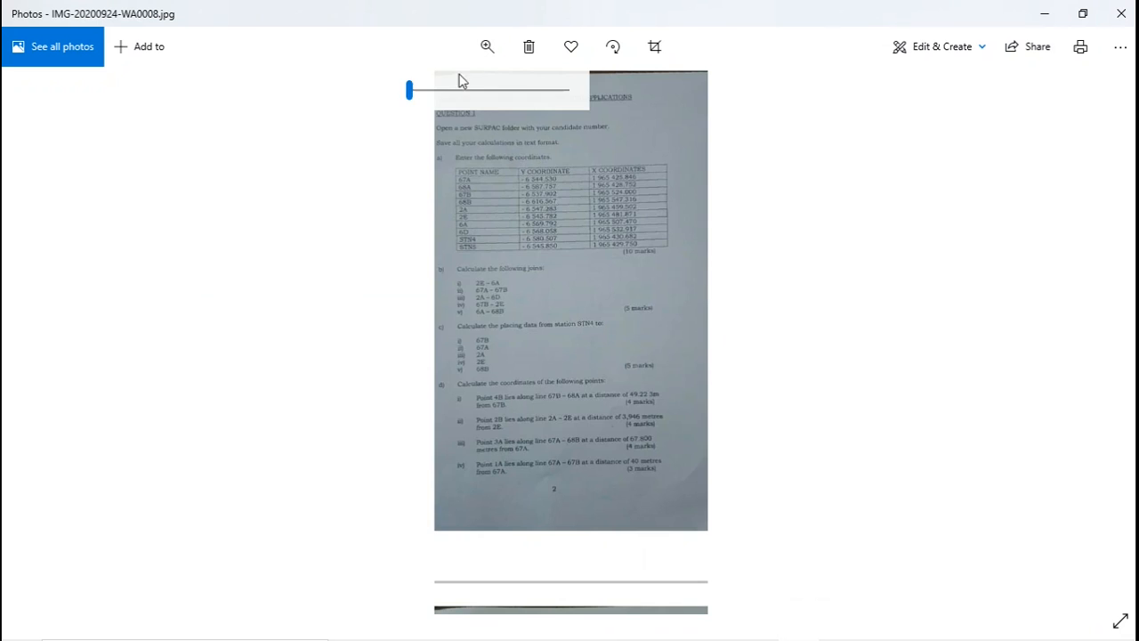
drag(430, 92, 445, 98)
drag(553, 218, 555, 475)
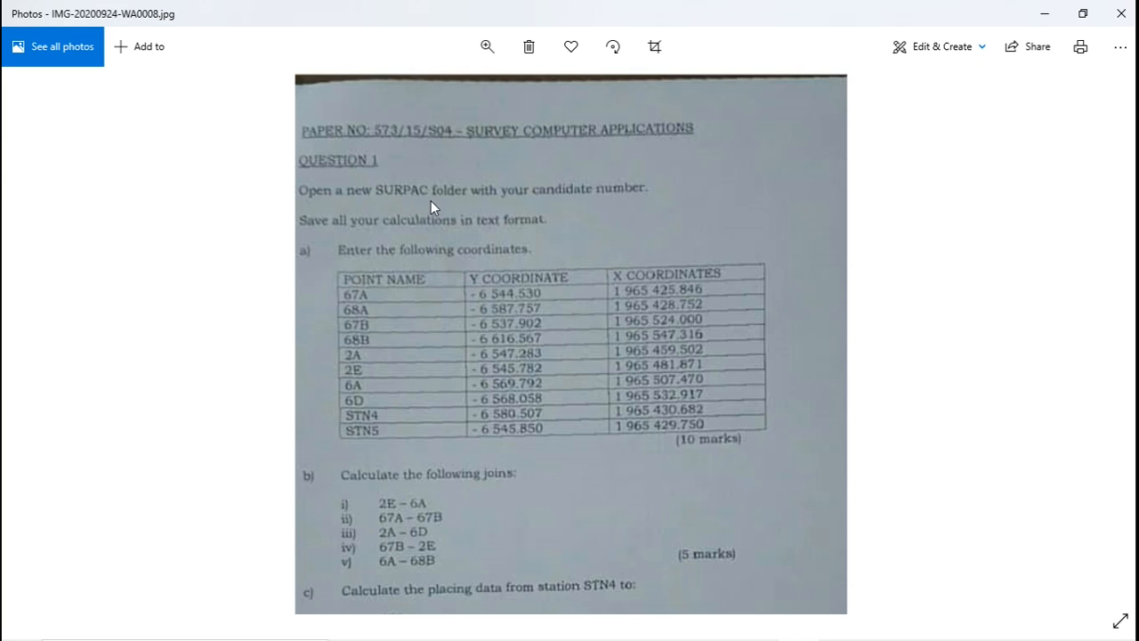
drag(464, 242, 521, 175)
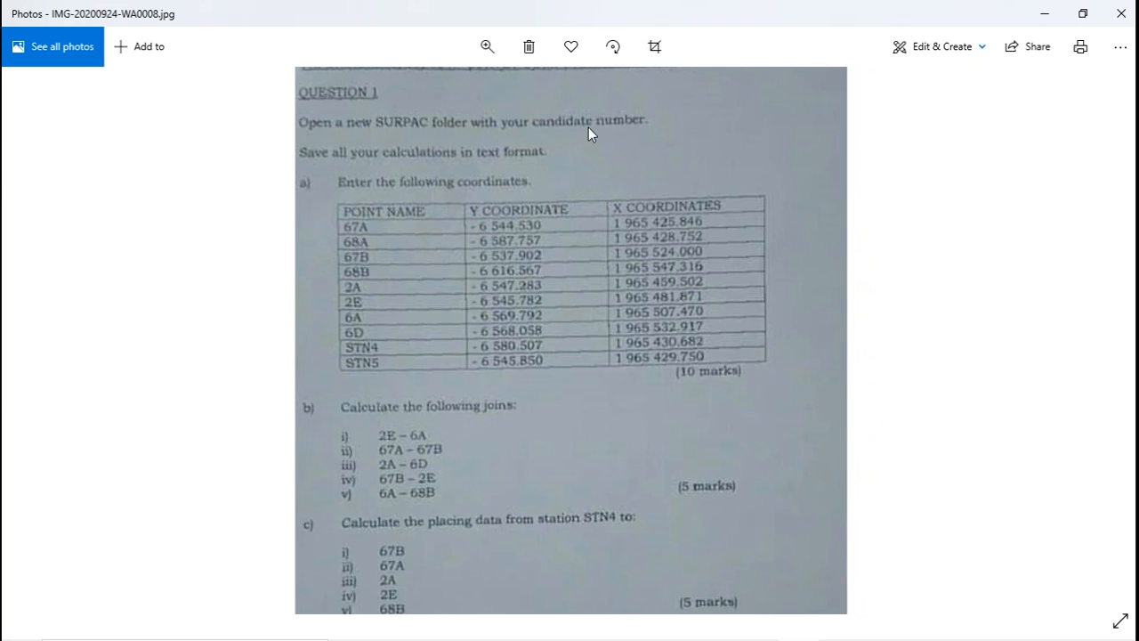
drag(622, 200, 629, 170)
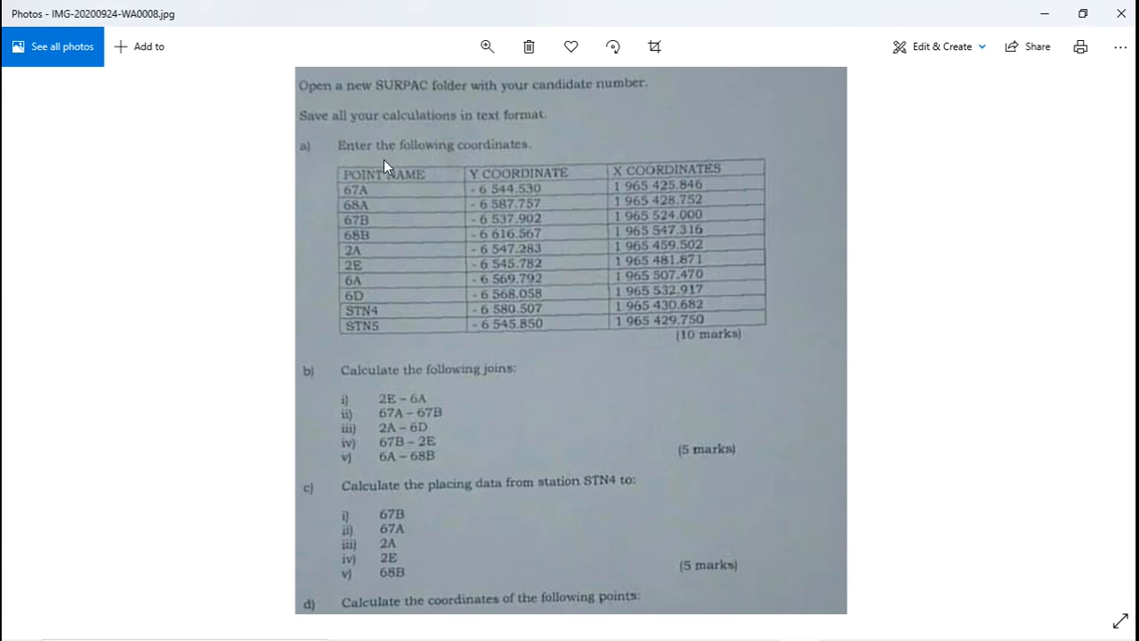
drag(541, 227, 551, 337)
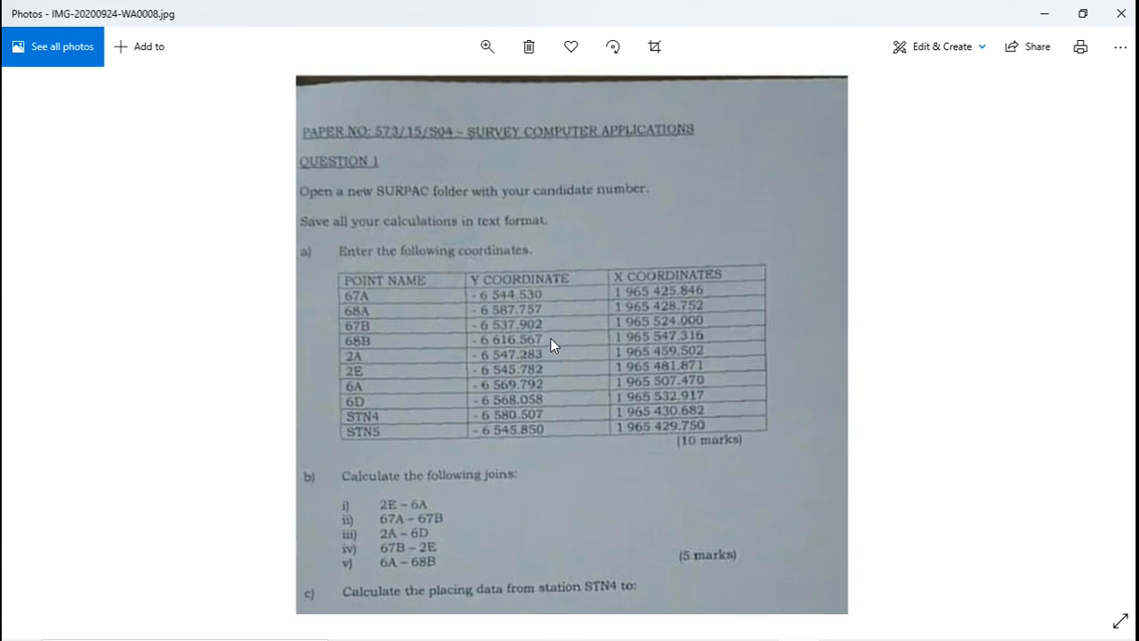
drag(556, 332, 571, 246)
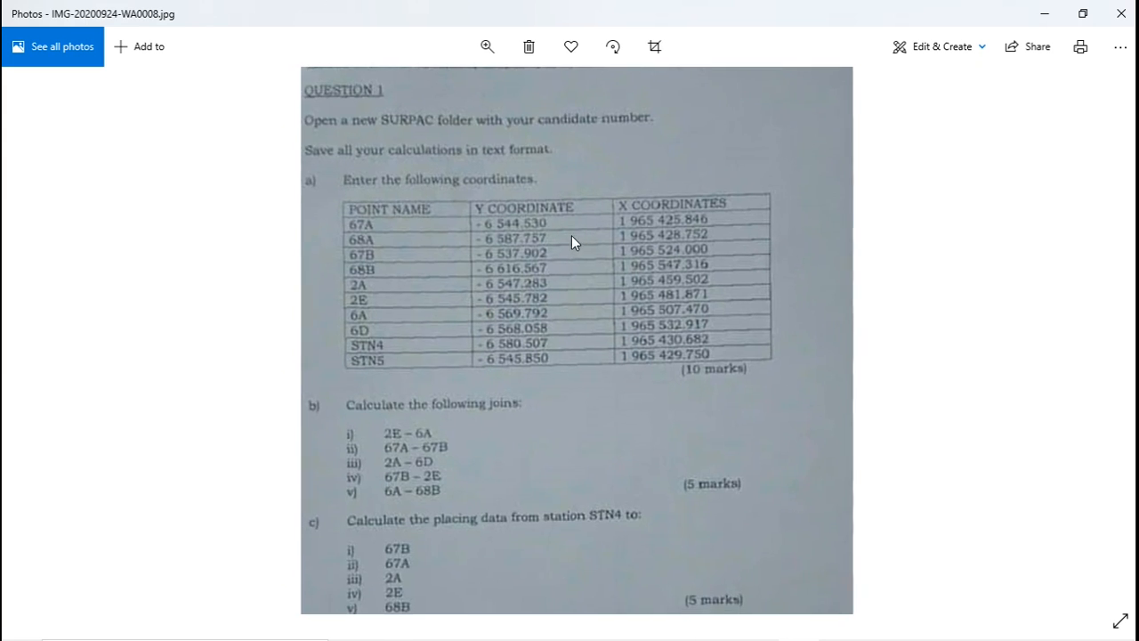
drag(573, 308, 546, 234)
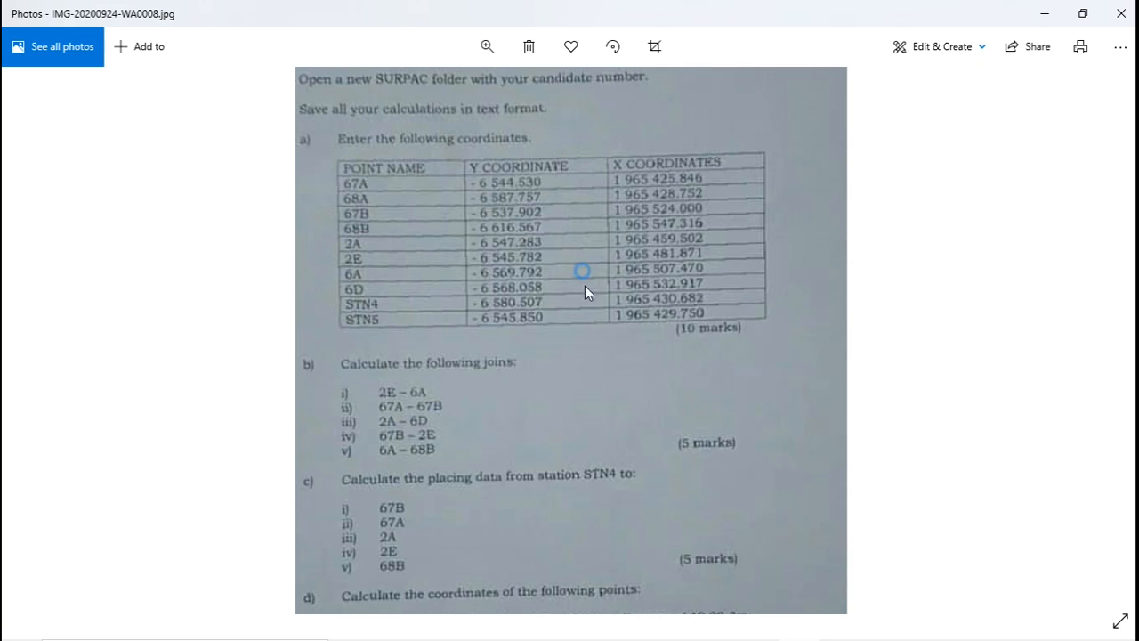
drag(582, 270, 584, 312)
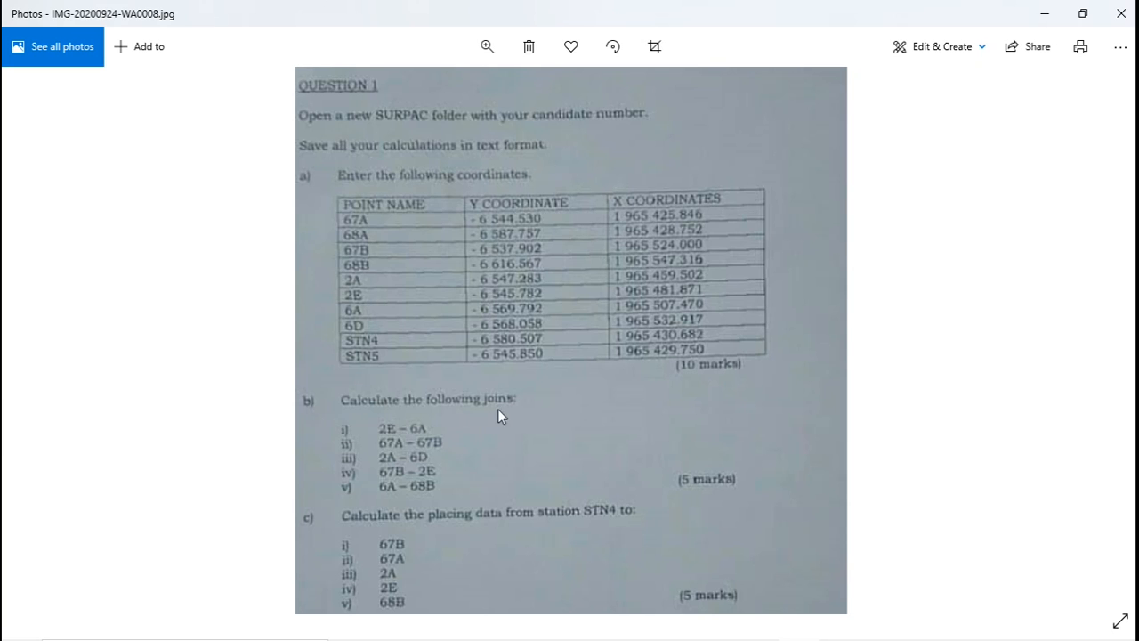
Step: Read parts b to d of Question 1, covering the joins, the placing data from STN4 and the points along lines
scroll(507, 407, down, 1)
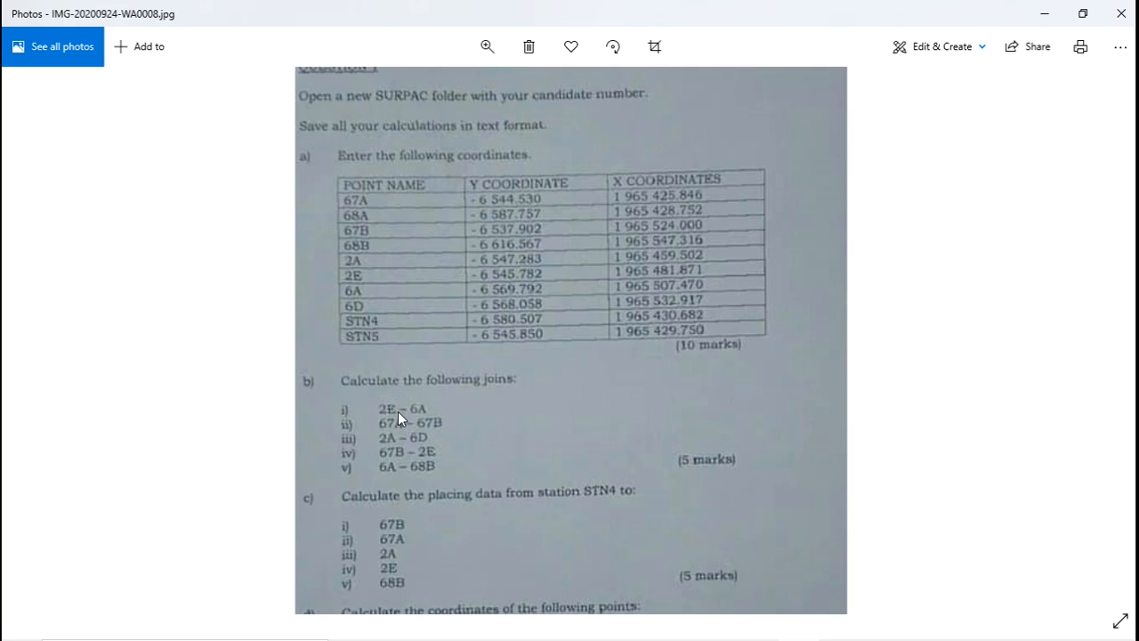
drag(532, 450, 528, 358)
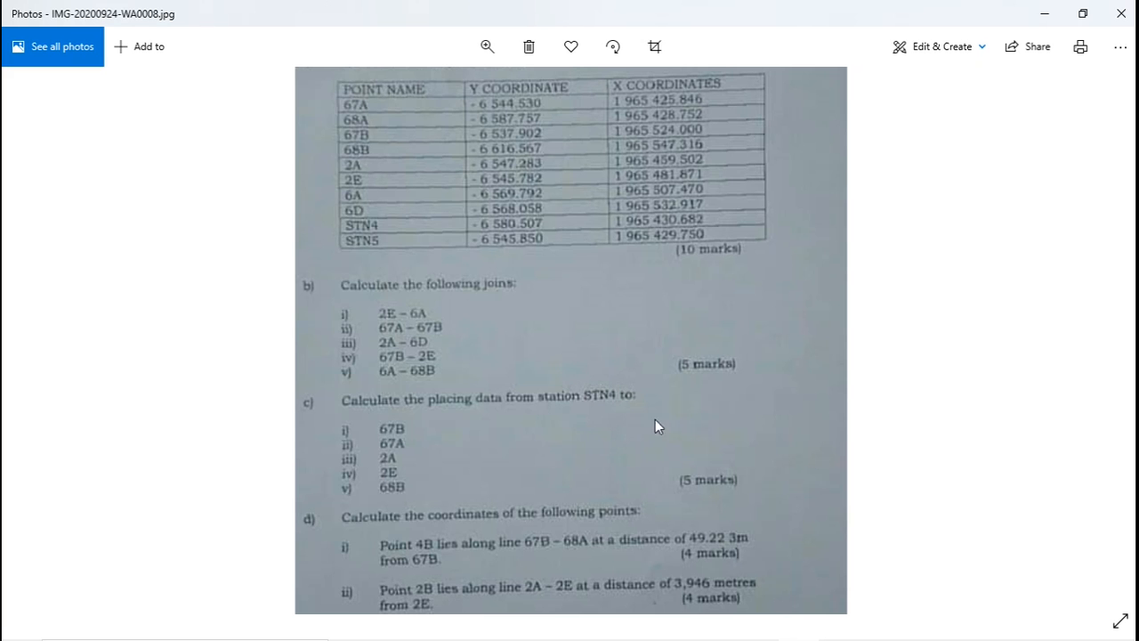
scroll(636, 434, down, 3)
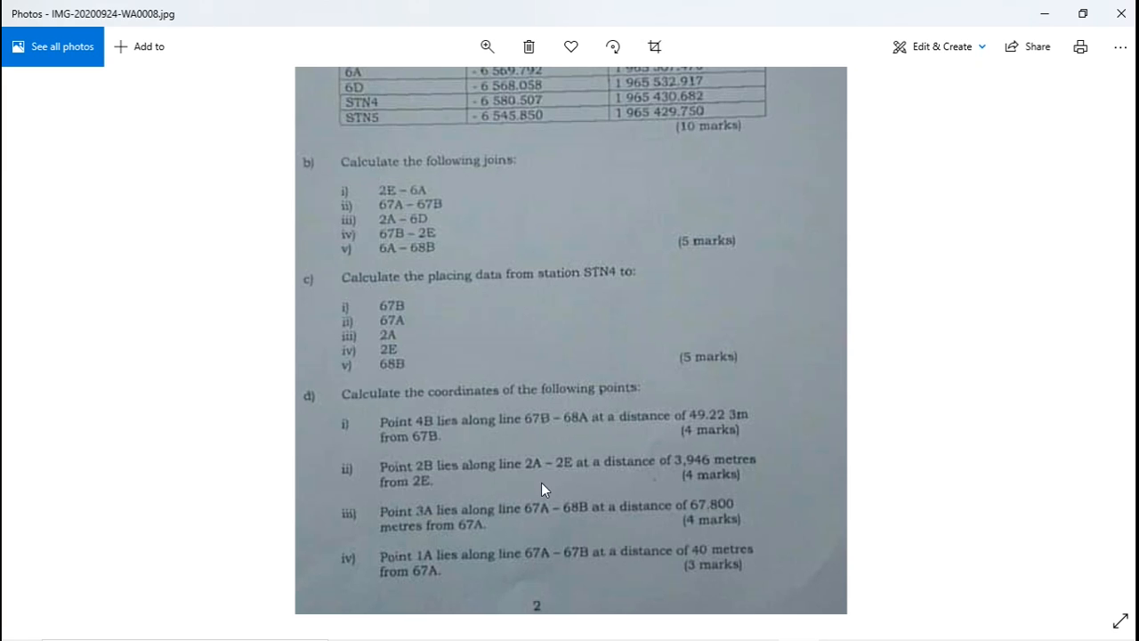
scroll(541, 483, down, 1)
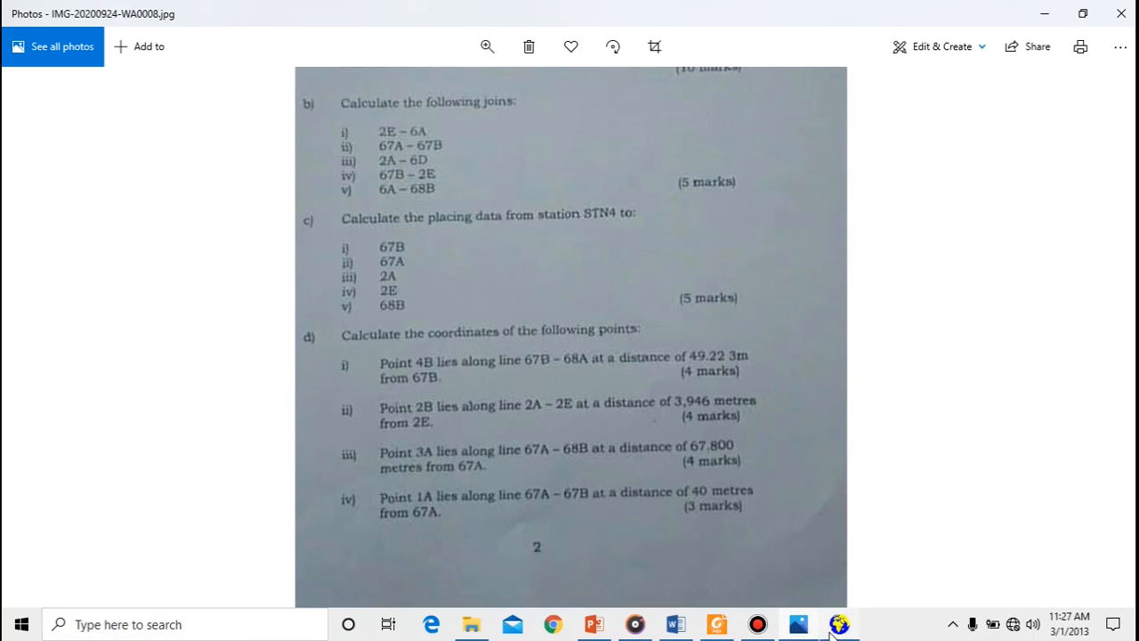
Step: Switch back to SURPAC and delete point 4B from the co-ordinate file
click(839, 625)
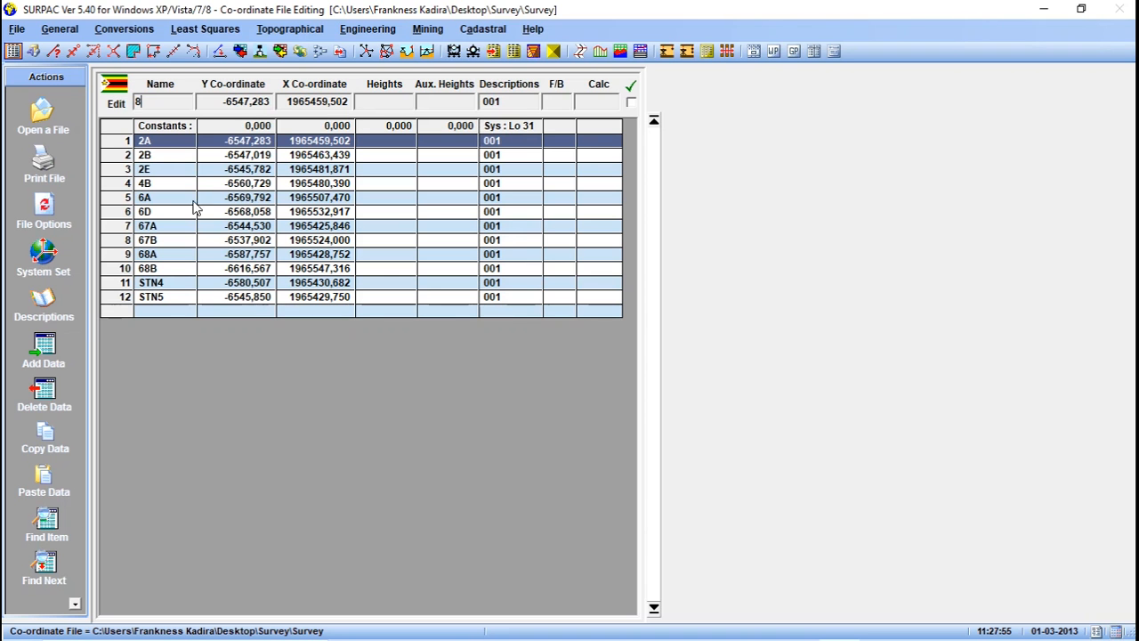
click(59, 29)
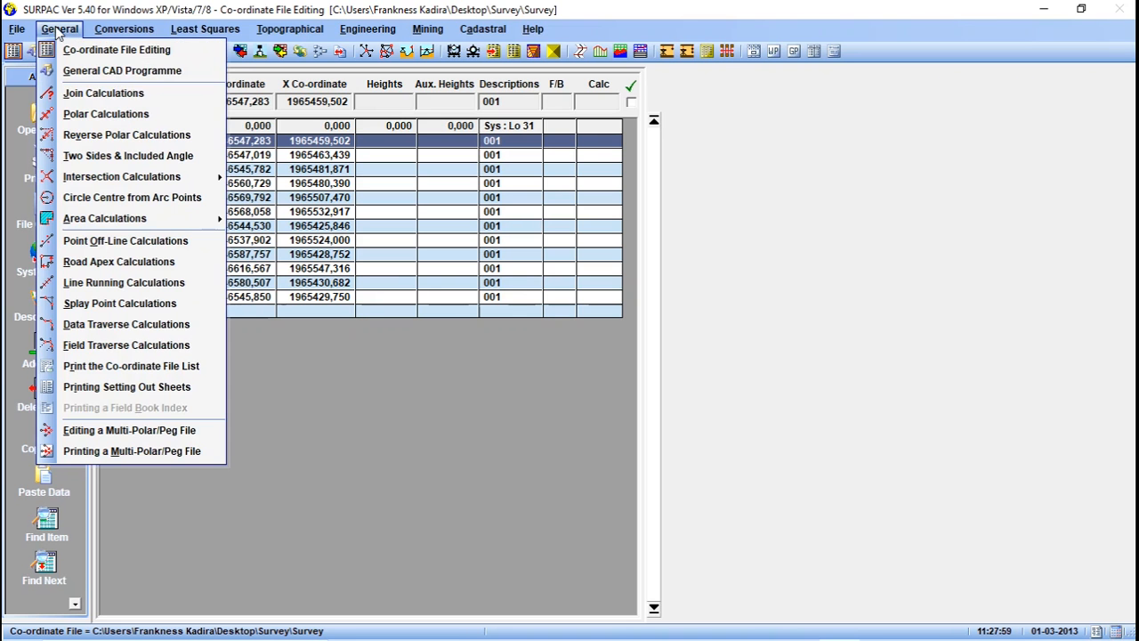
click(89, 93)
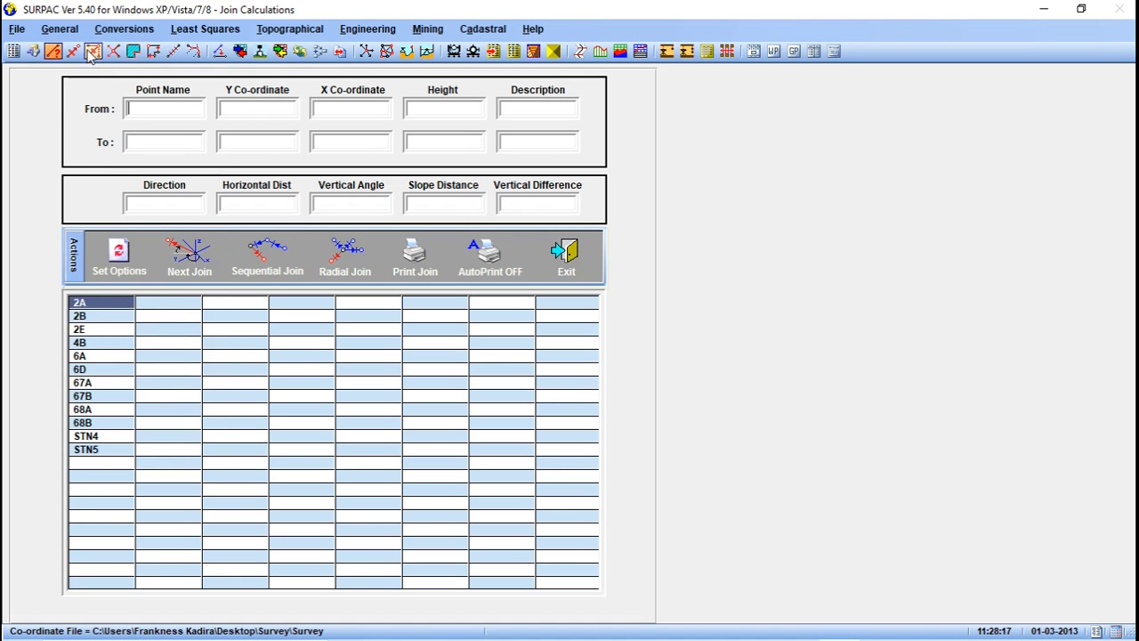
click(60, 30)
click(89, 49)
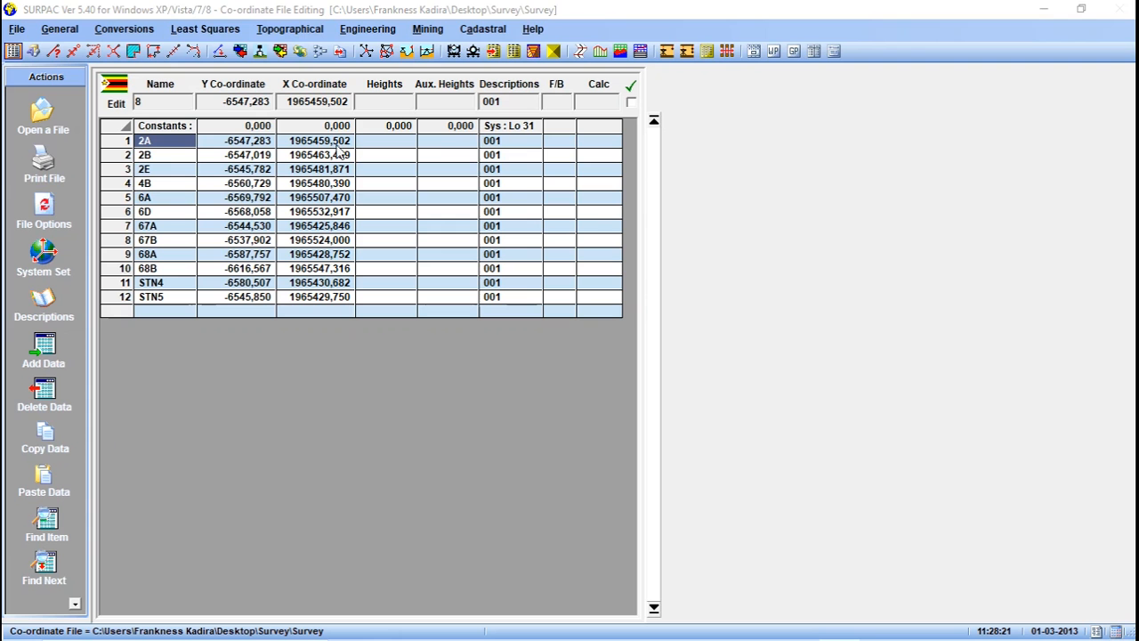
click(126, 183)
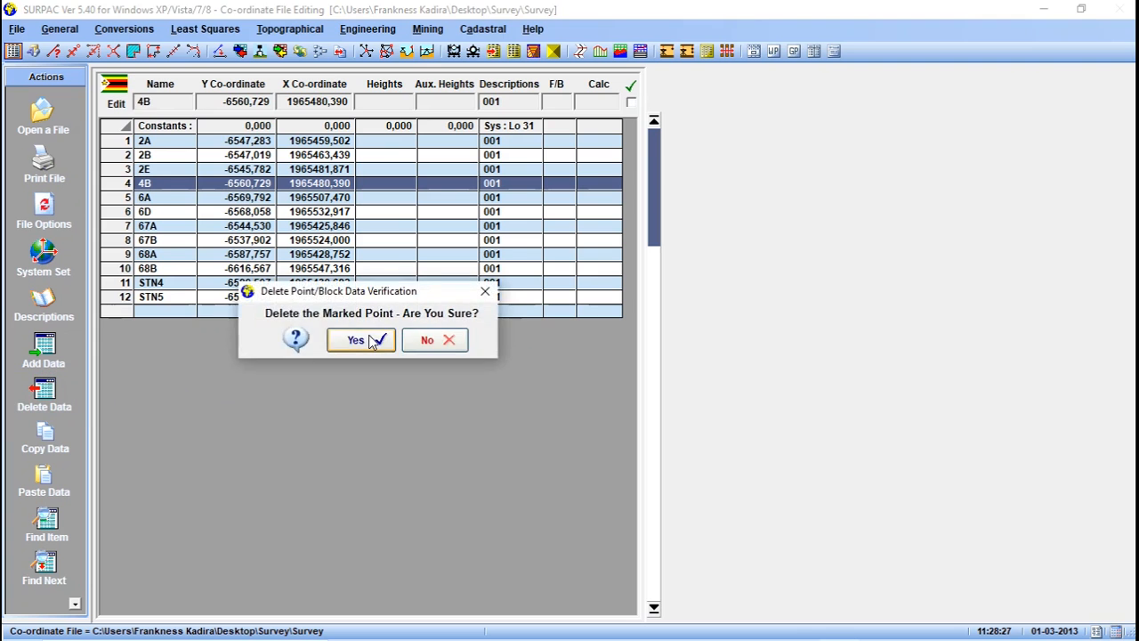
click(369, 338)
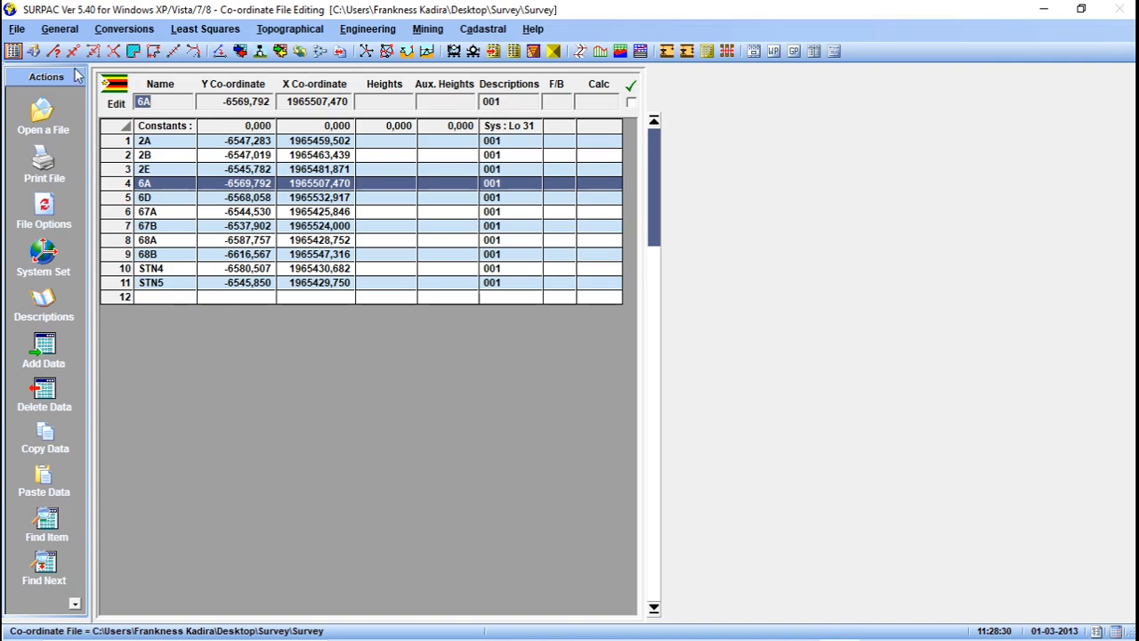
Step: Calculate the join from point 2E to point 6A with Join Calculations
click(40, 34)
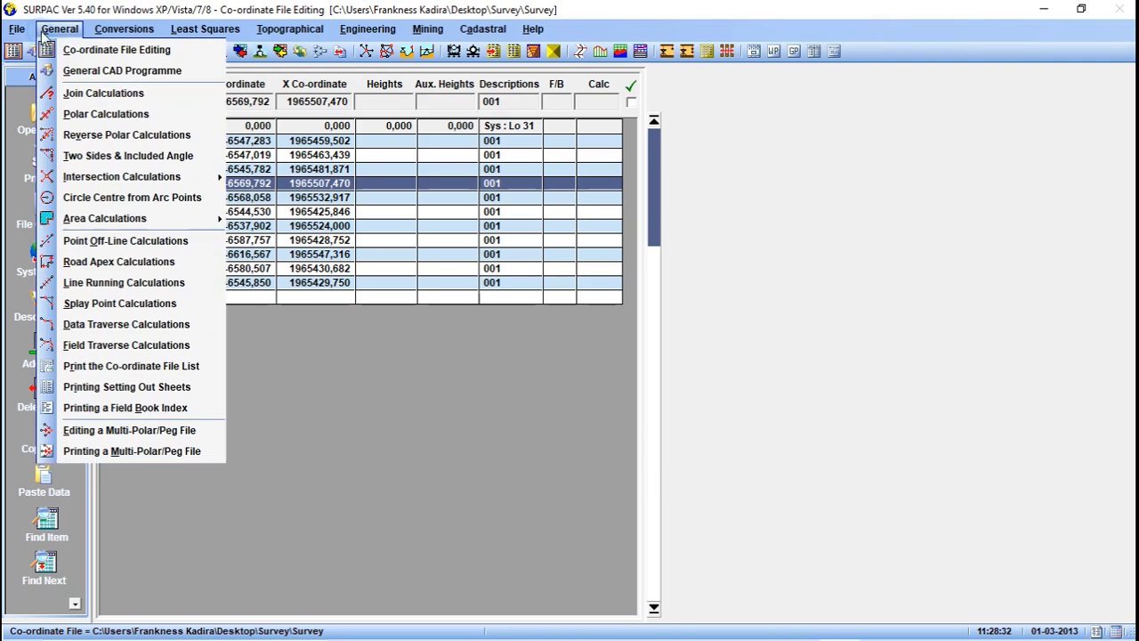
click(89, 95)
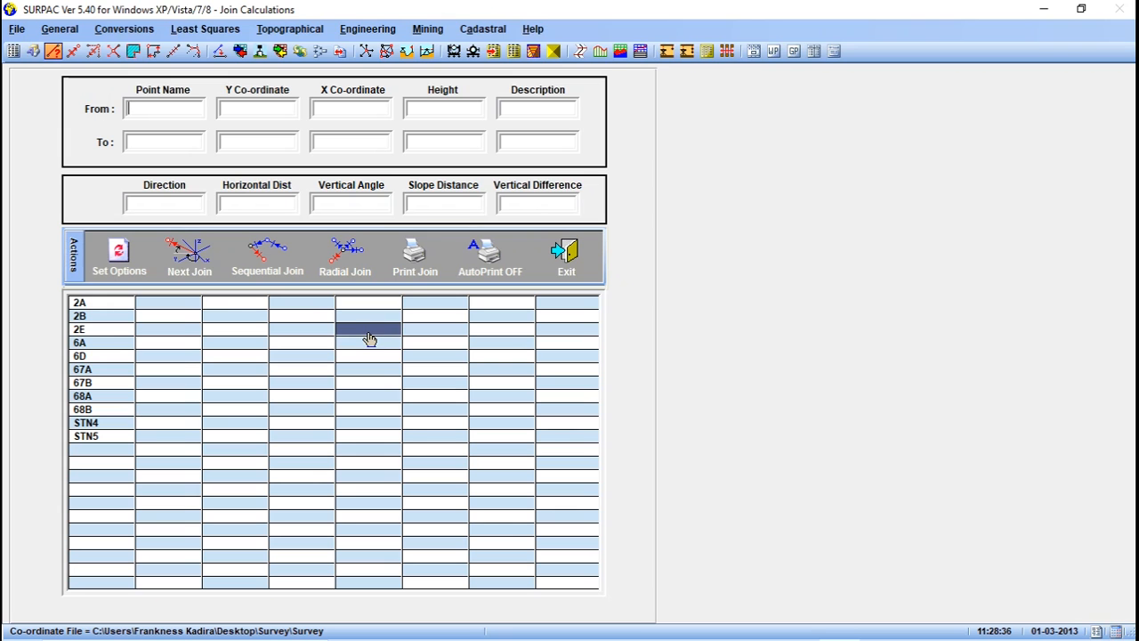
click(302, 436)
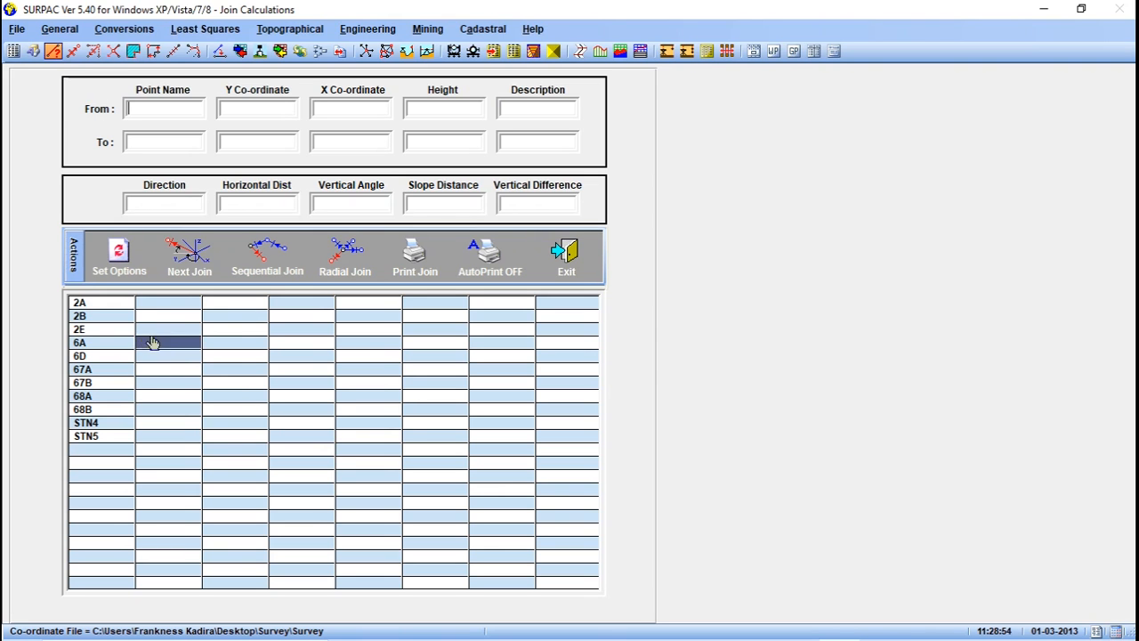
click(120, 335)
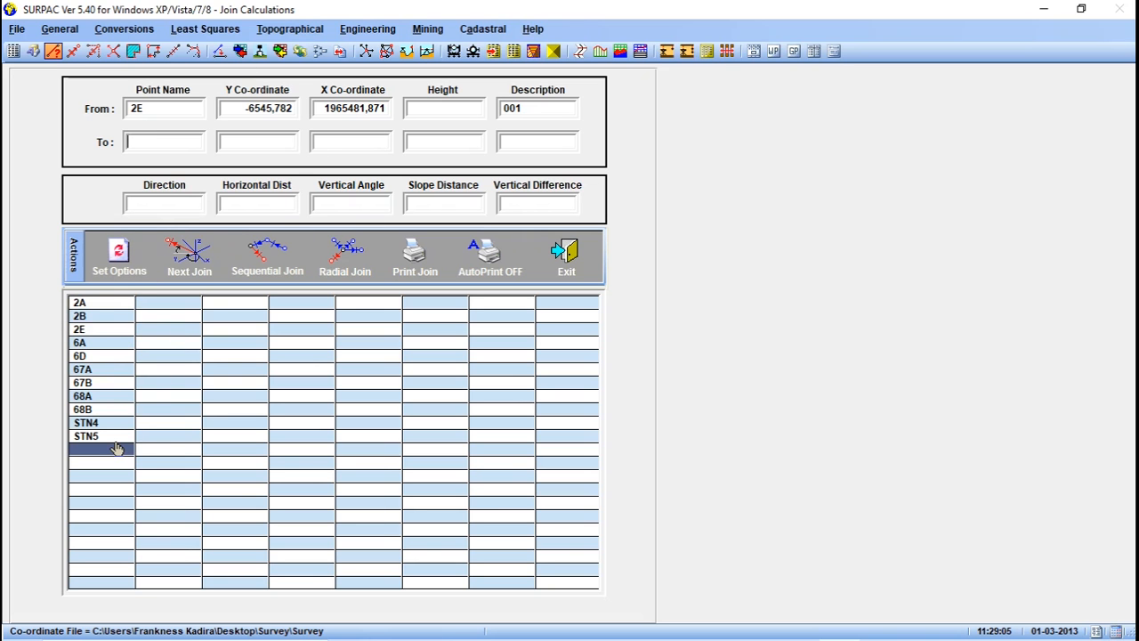
click(104, 344)
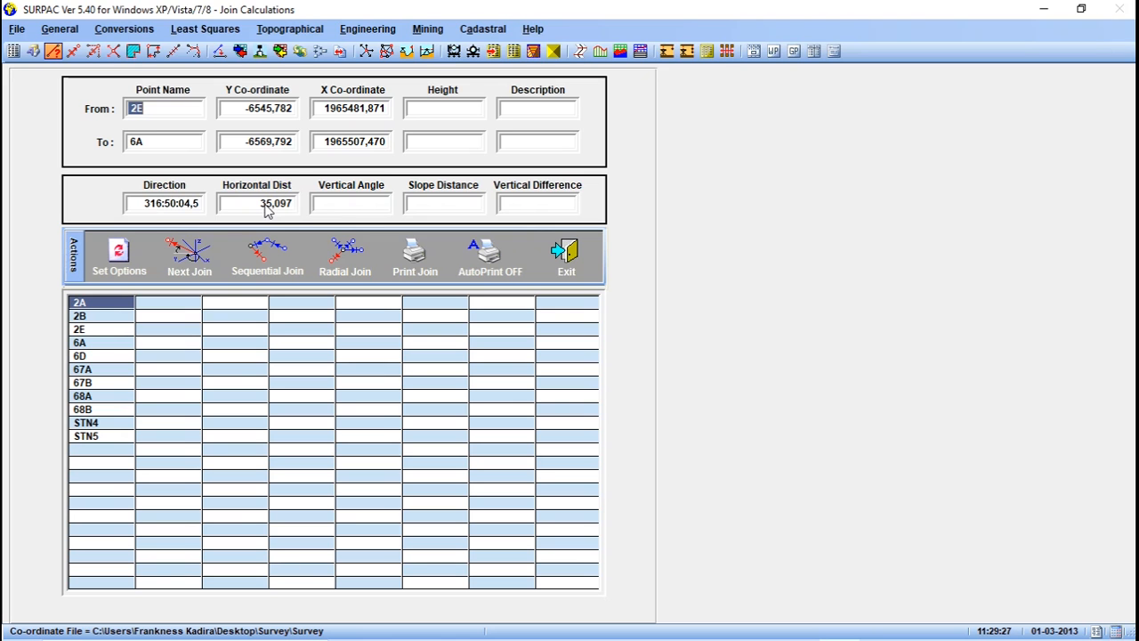
Step: Send the join from 2E to 6A to the printer with a new printer page number
click(405, 263)
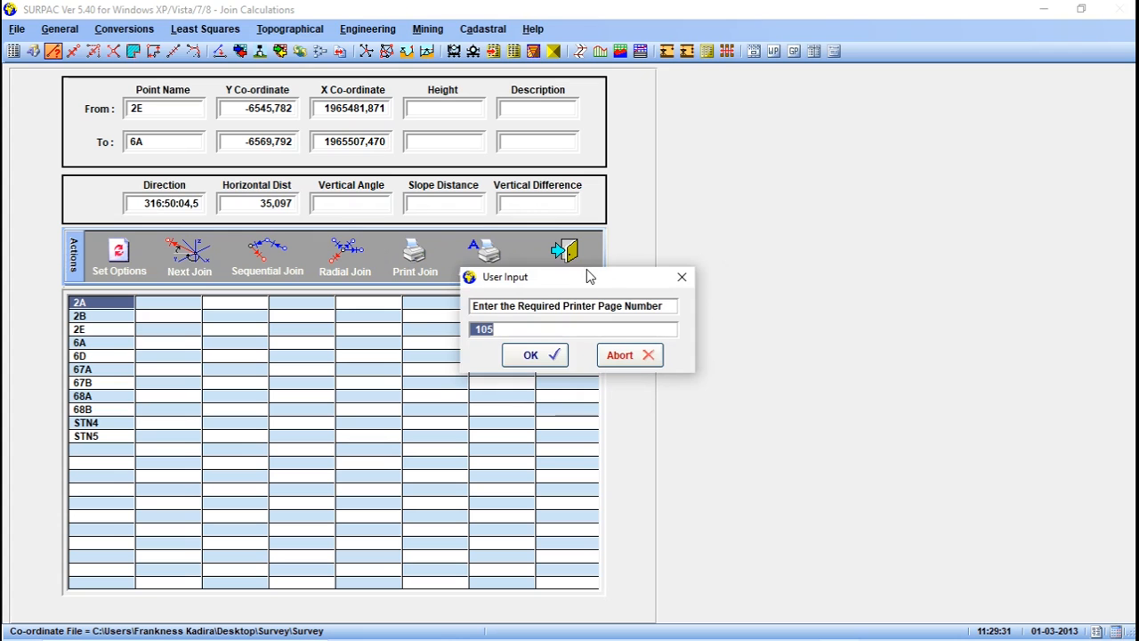
drag(587, 269, 706, 228)
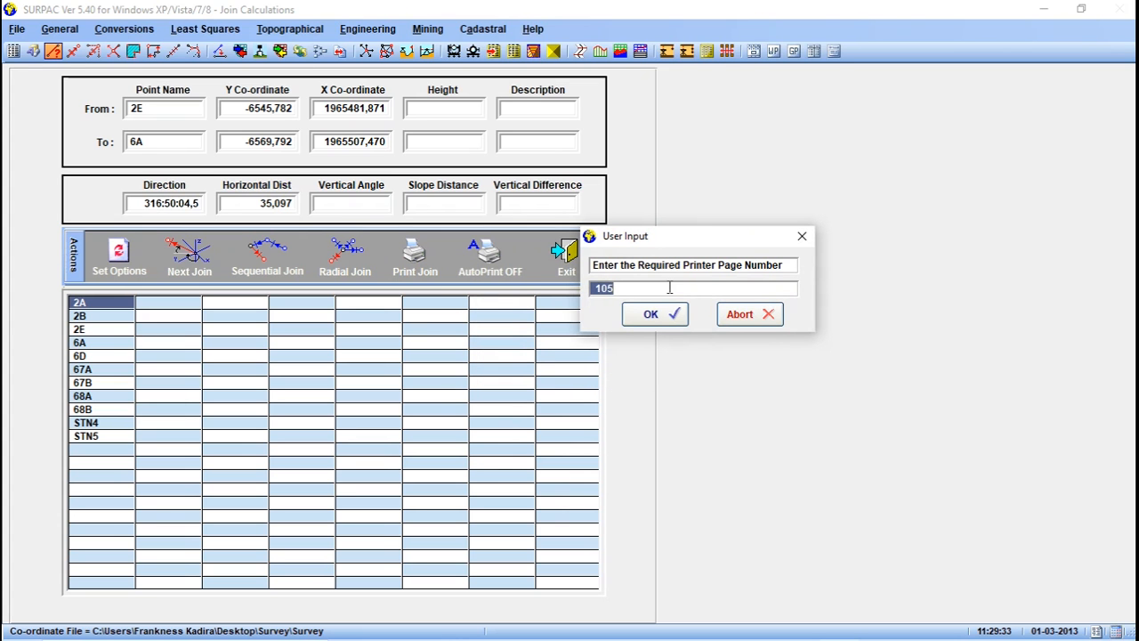
text(010)
key(BackSpace)
key(End)
text(1)
click(674, 315)
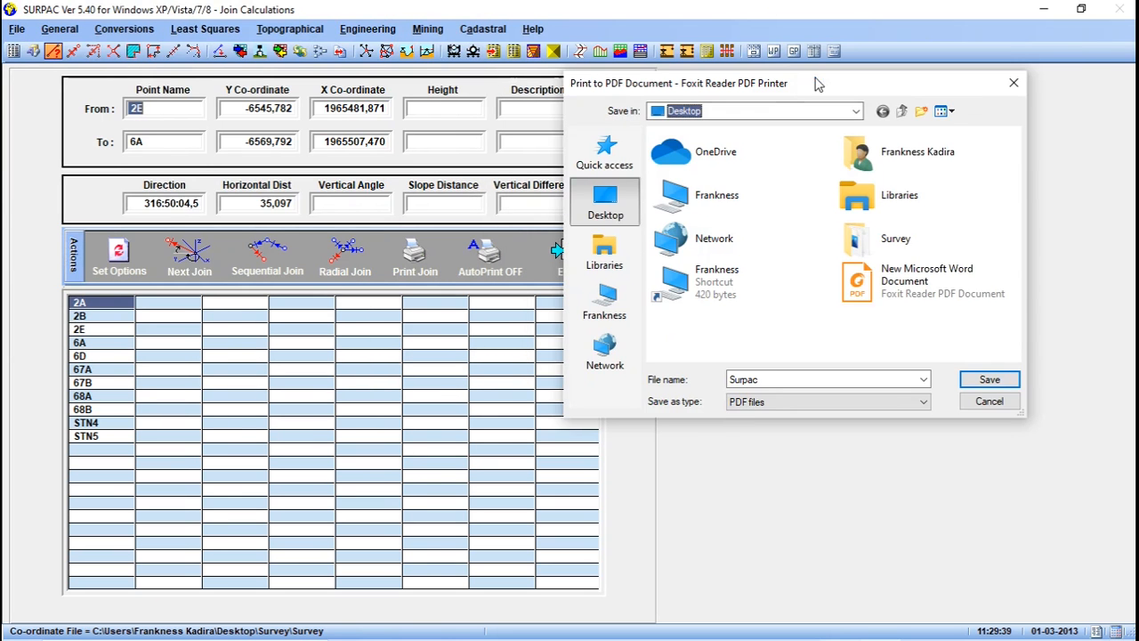
Step: Save the printed join on the Desktop as a PDF named Survey_computer_applications
drag(819, 85, 879, 65)
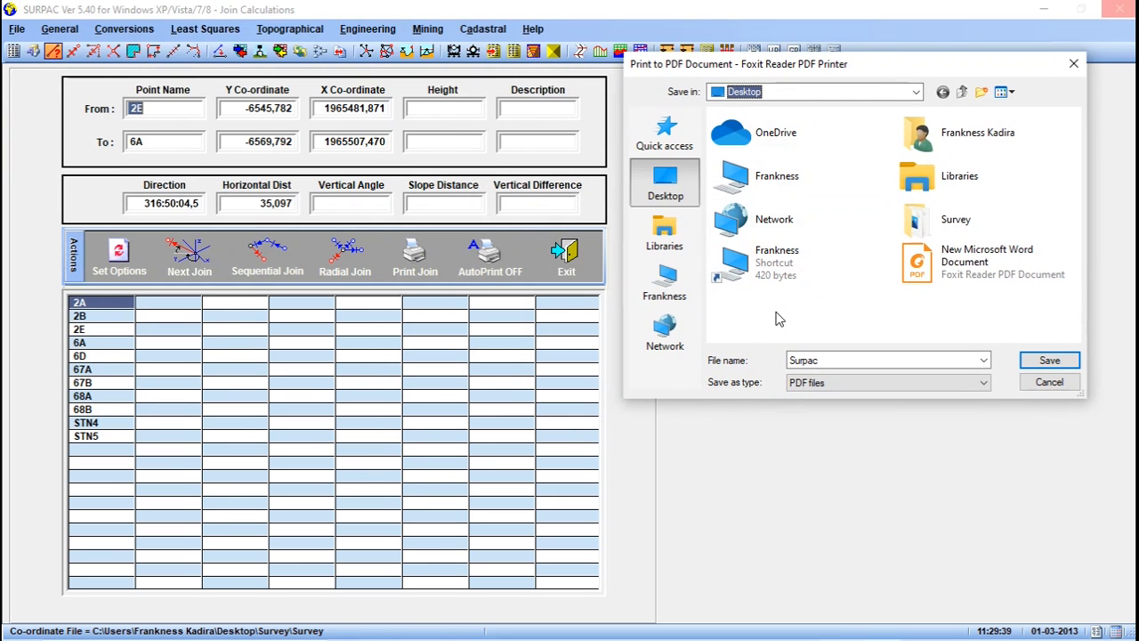
double_click(843, 359)
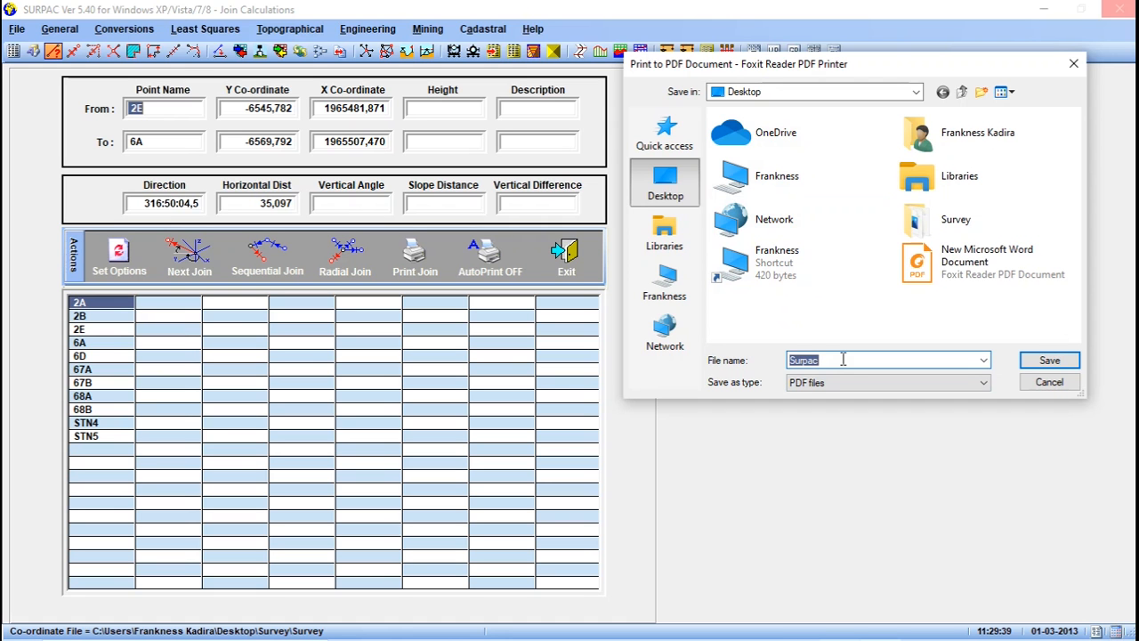
text(SU)
key(BackSpace)
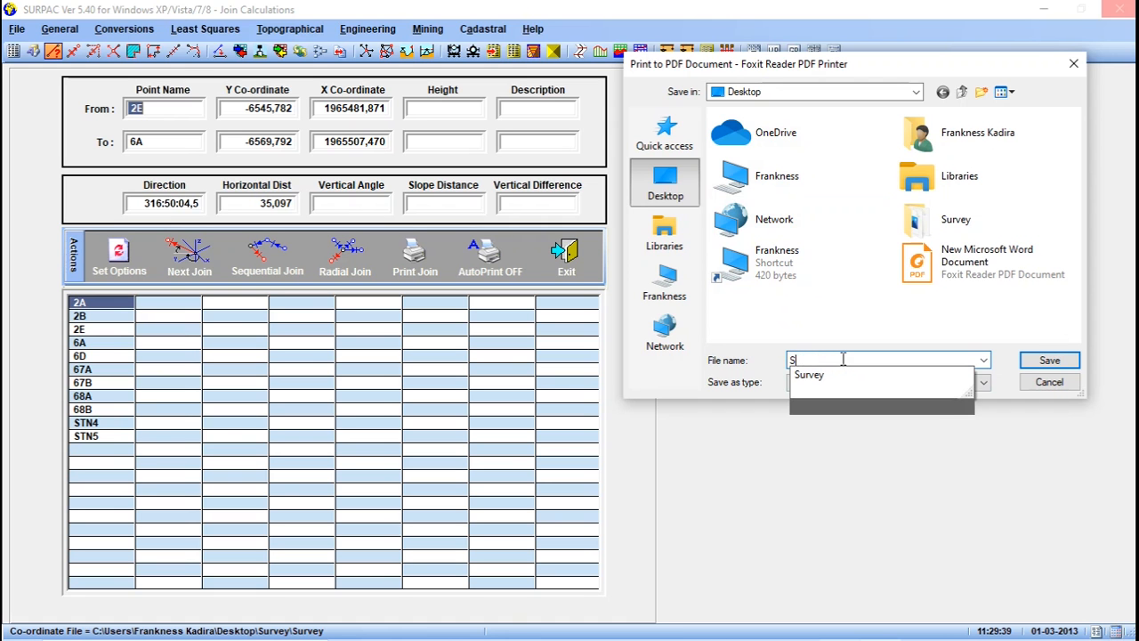
text(urvey)
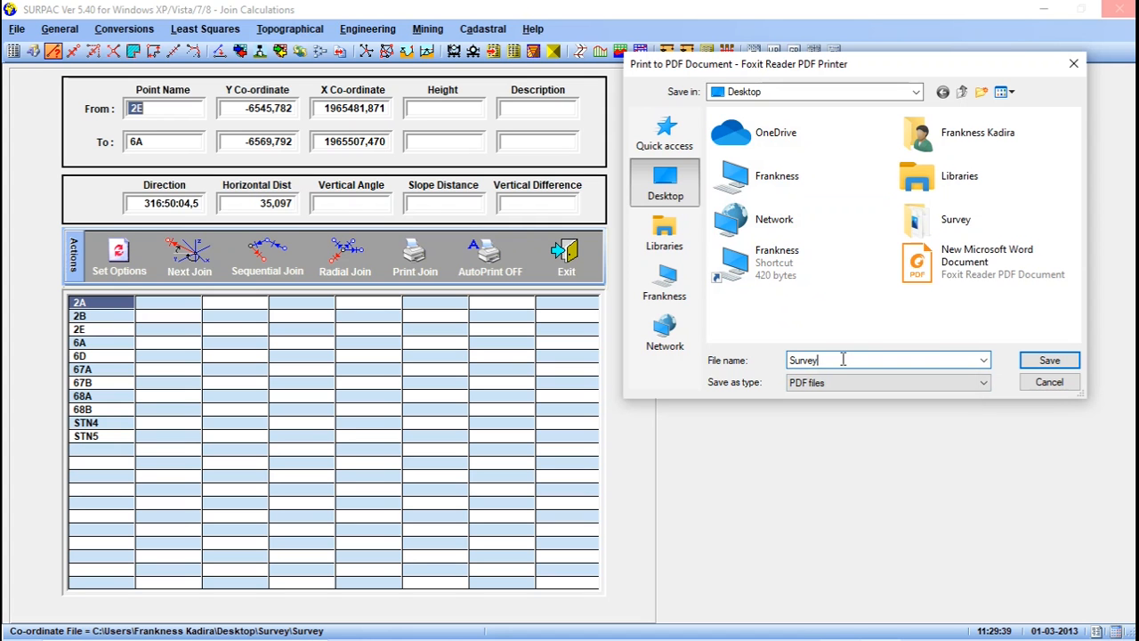
text(_computer_applications)
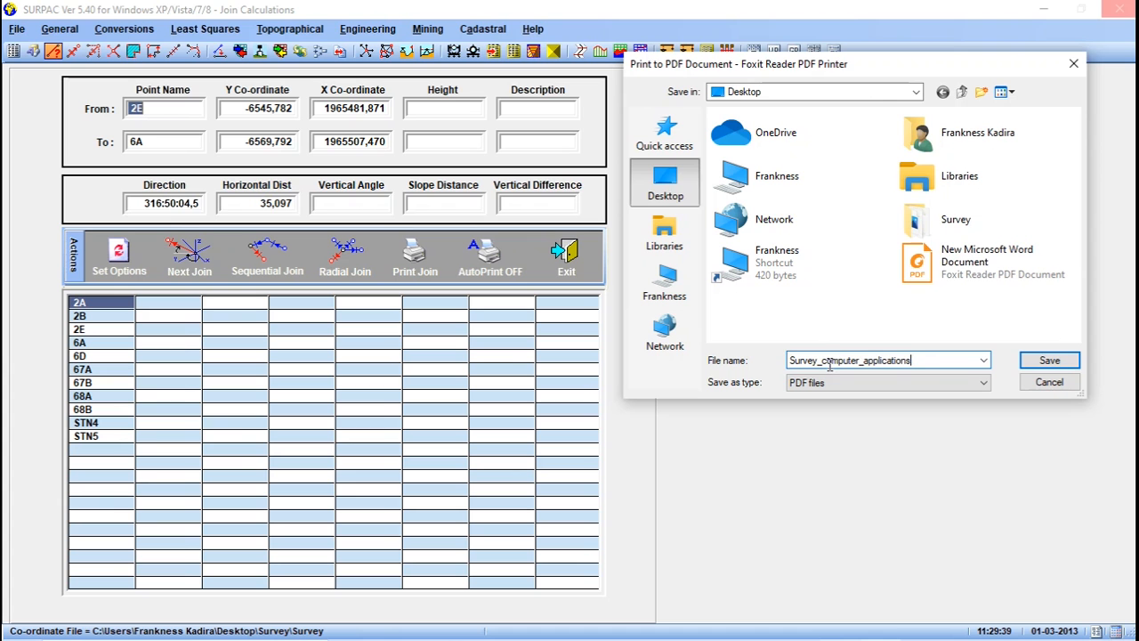
click(1036, 365)
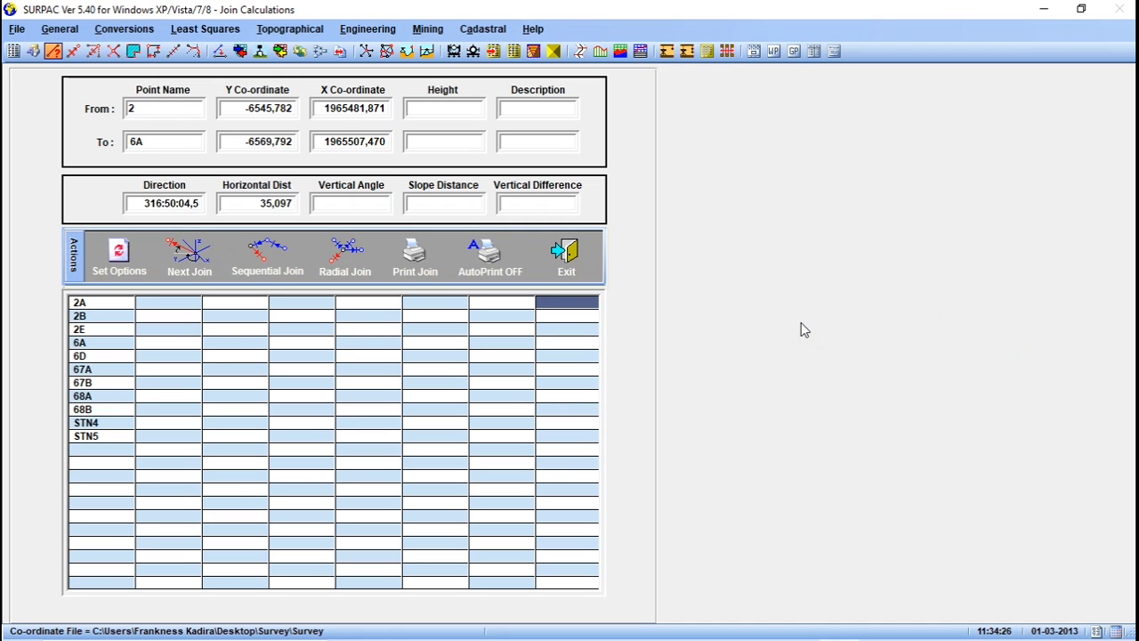
Step: Print the join from 2E to 6A and check it enlarged in the current file's printed pages
click(428, 262)
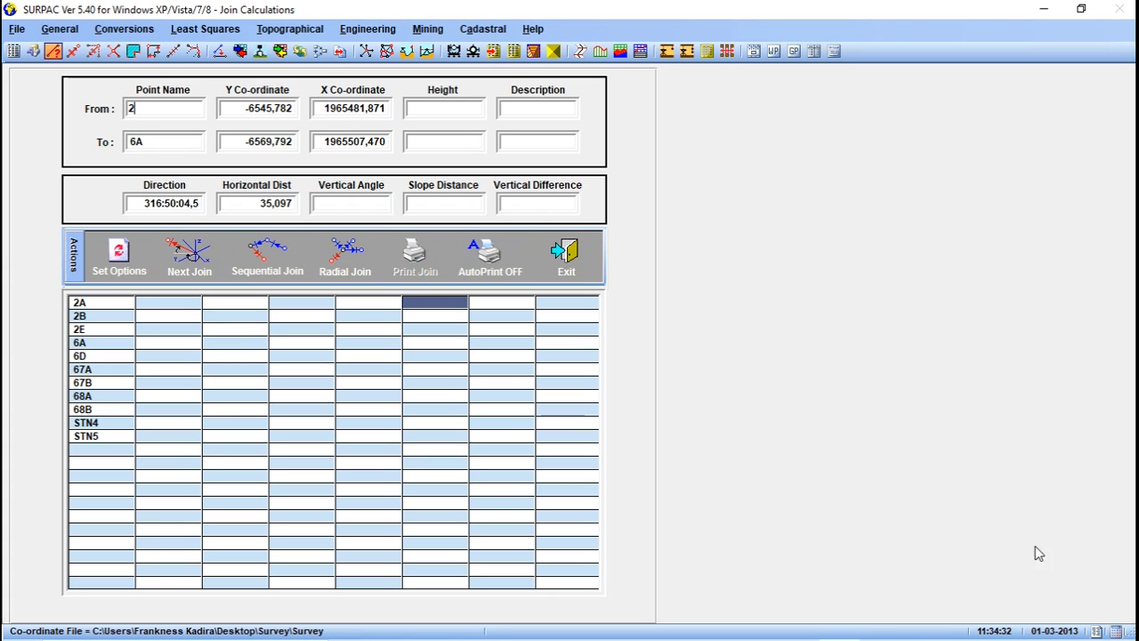
click(1095, 630)
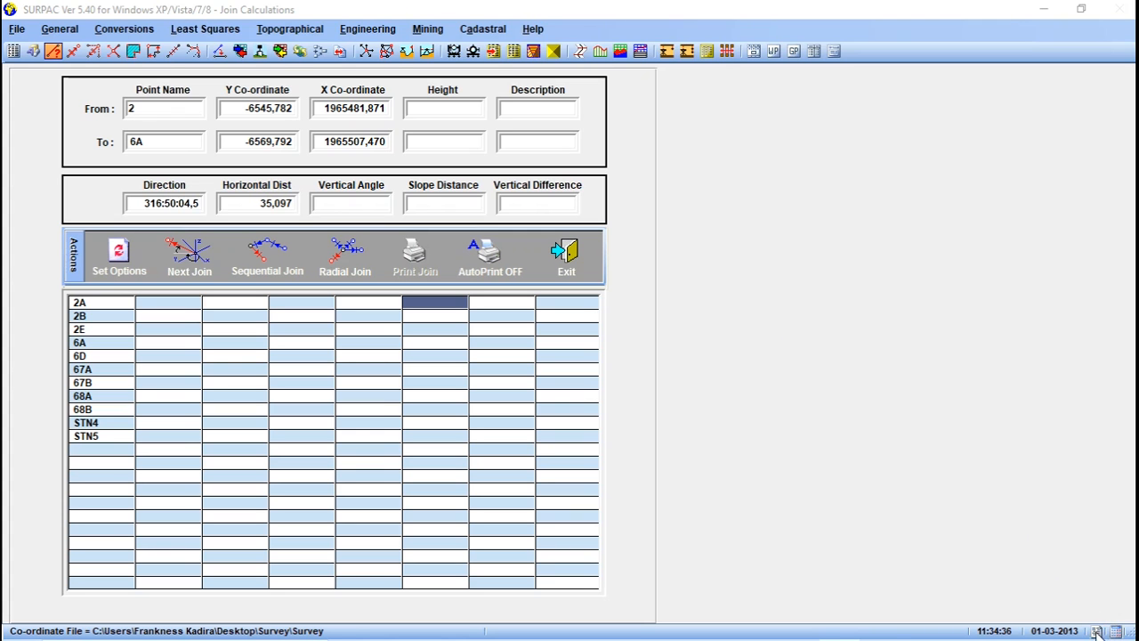
click(1097, 631)
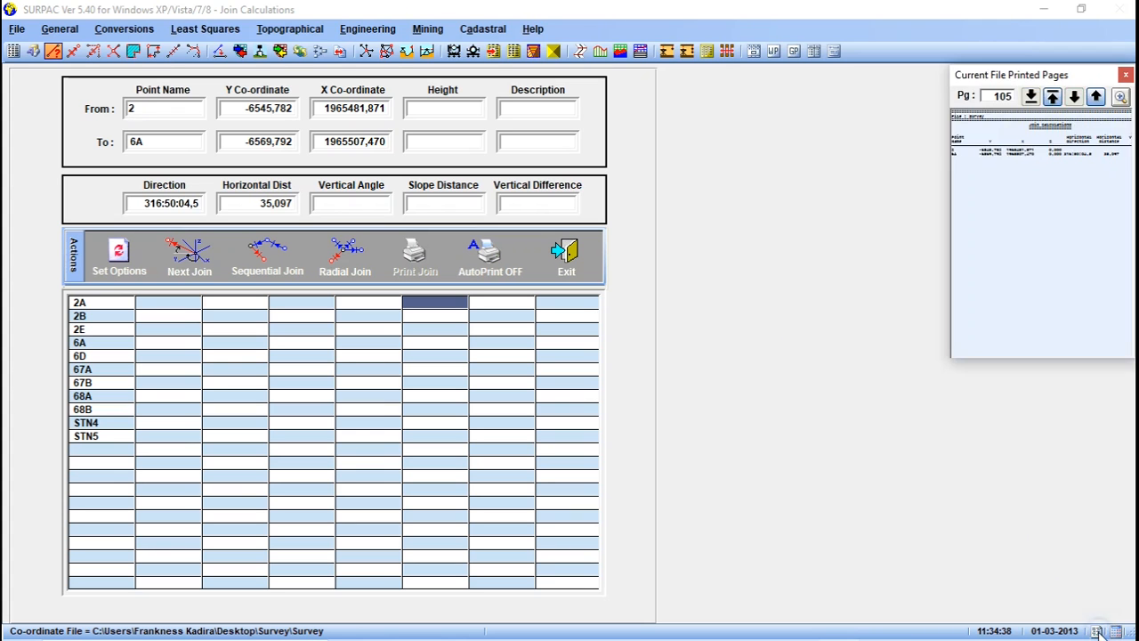
click(1056, 217)
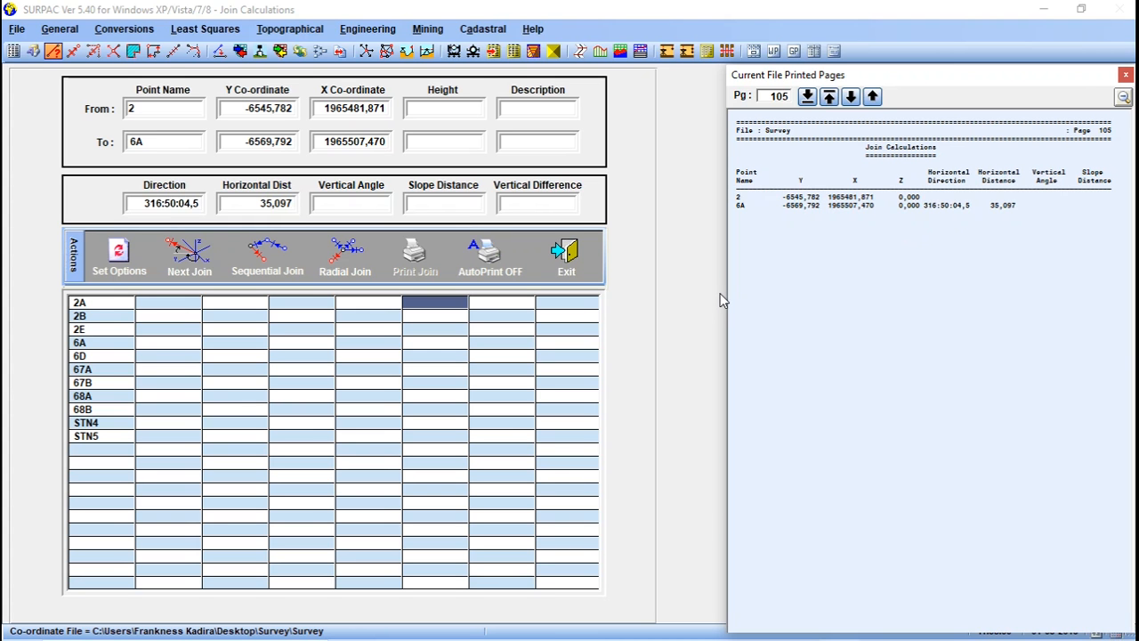
click(861, 272)
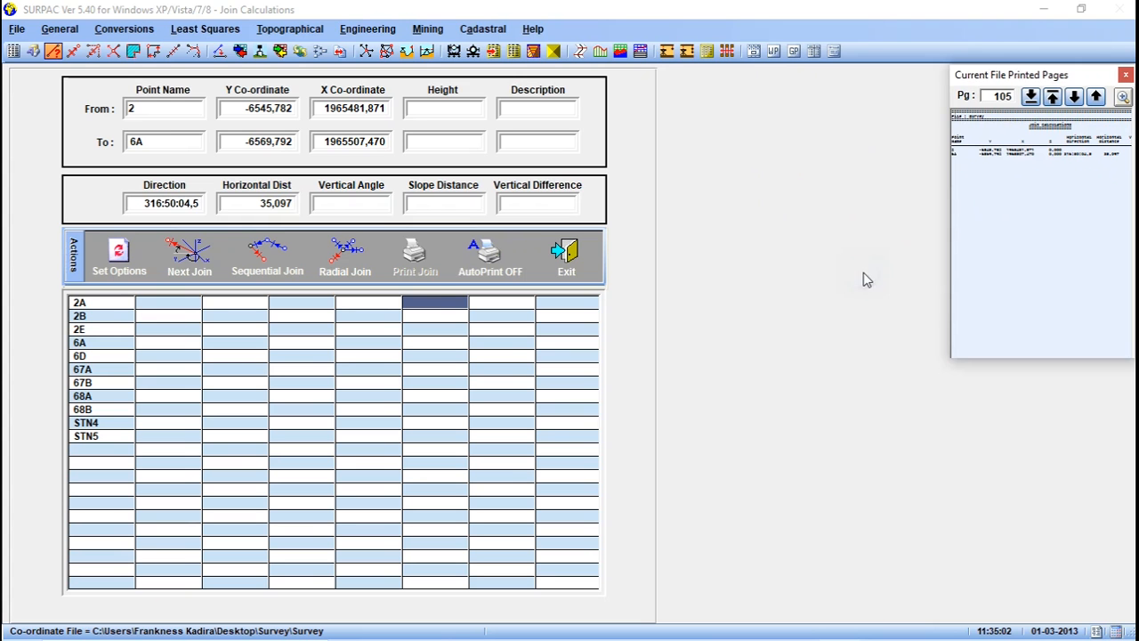
Step: Turn on AutoPrint, calculate the join from point 67A to point 67B, and check its entry on the printed page
click(496, 262)
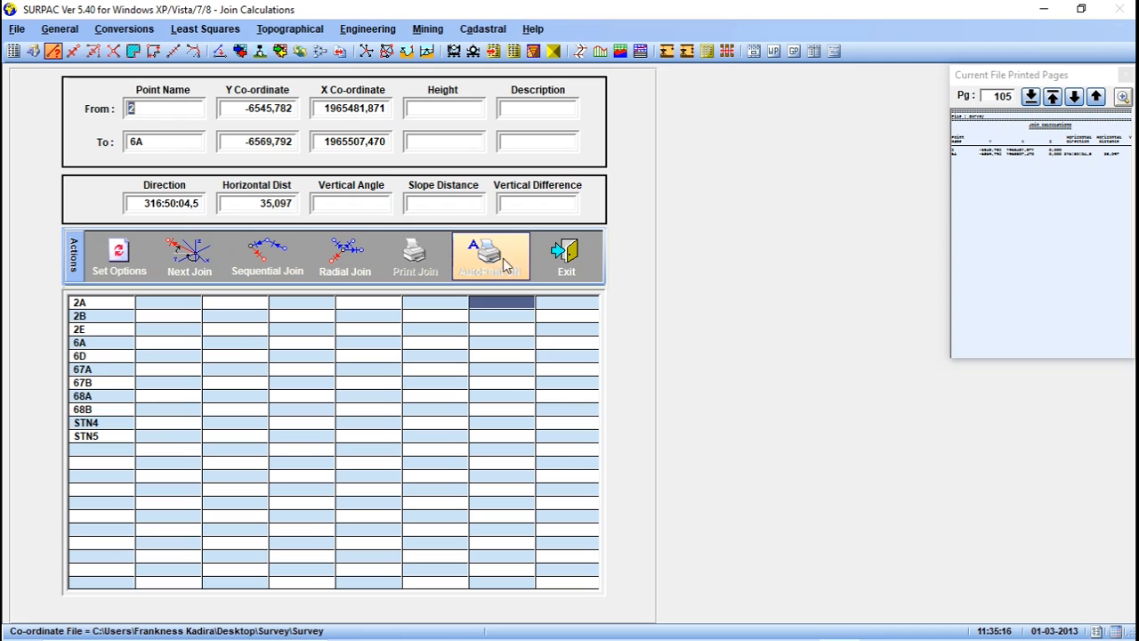
click(198, 253)
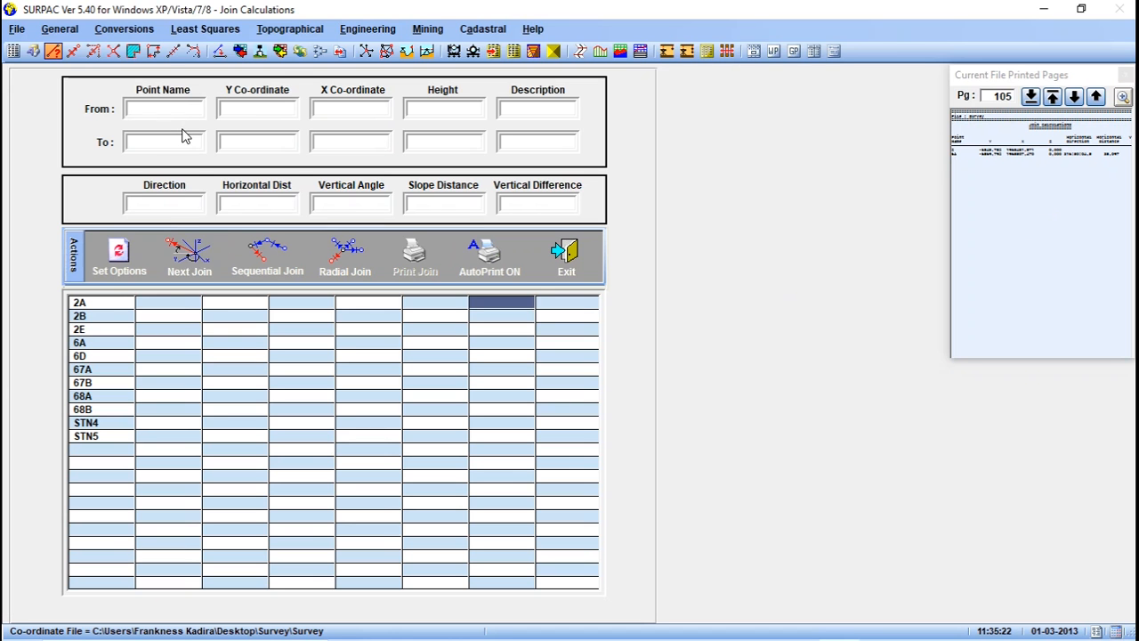
double_click(122, 370)
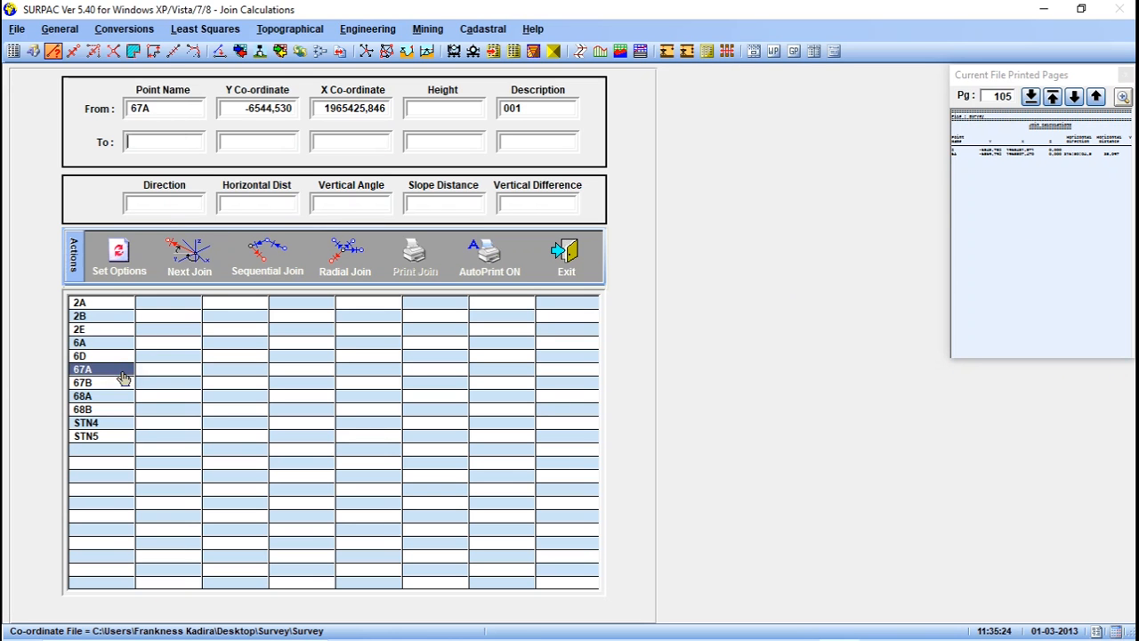
click(122, 379)
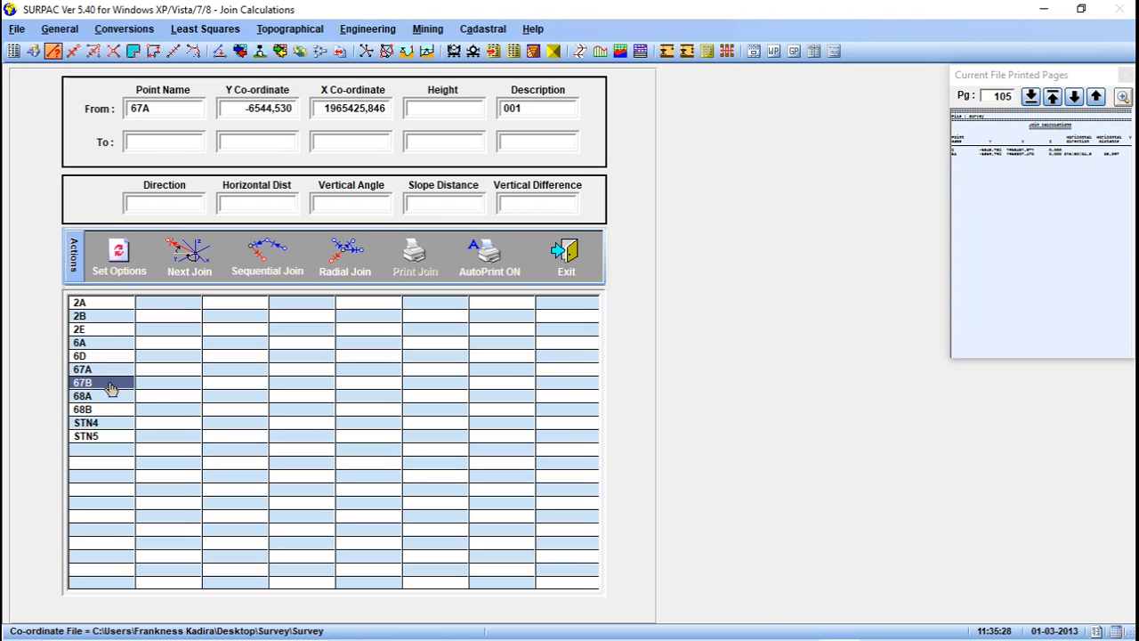
double_click(110, 389)
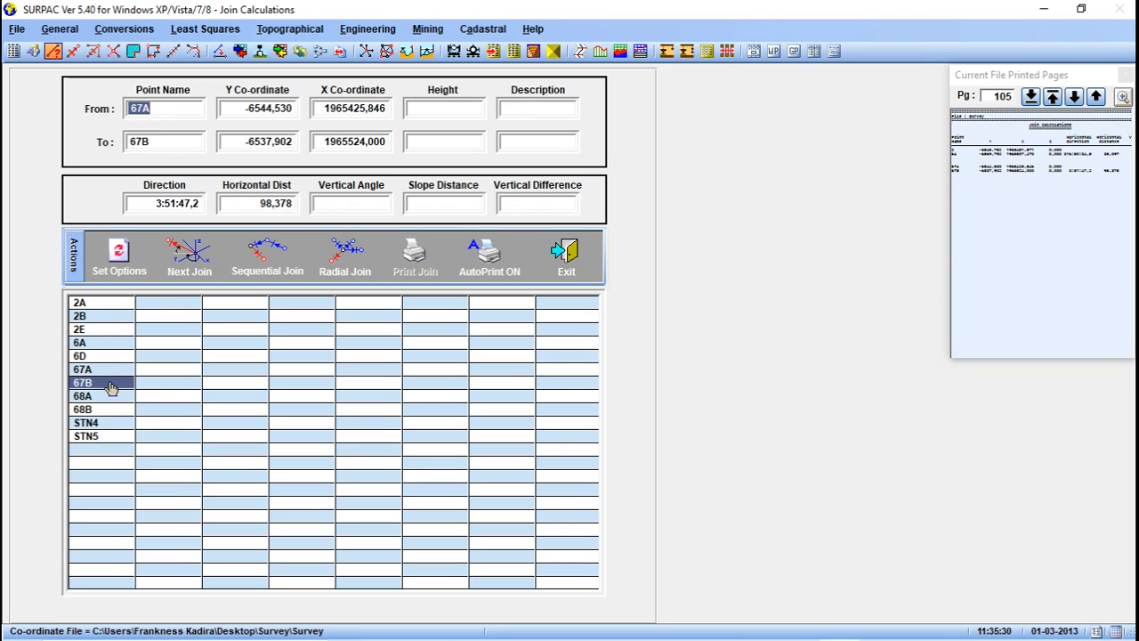
click(973, 275)
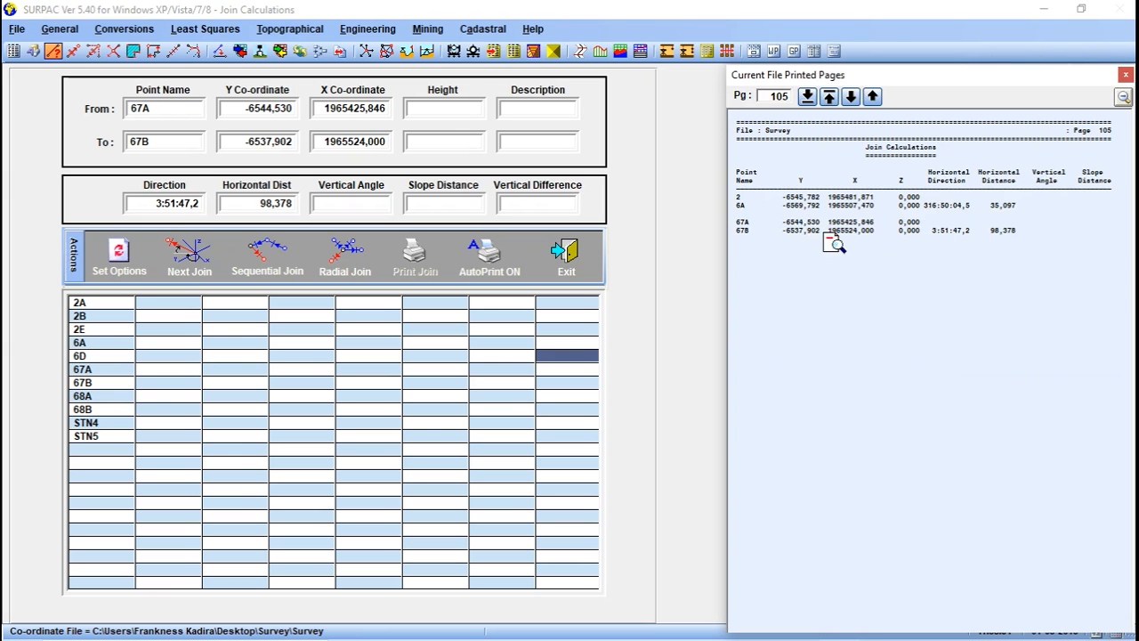
click(841, 281)
click(502, 317)
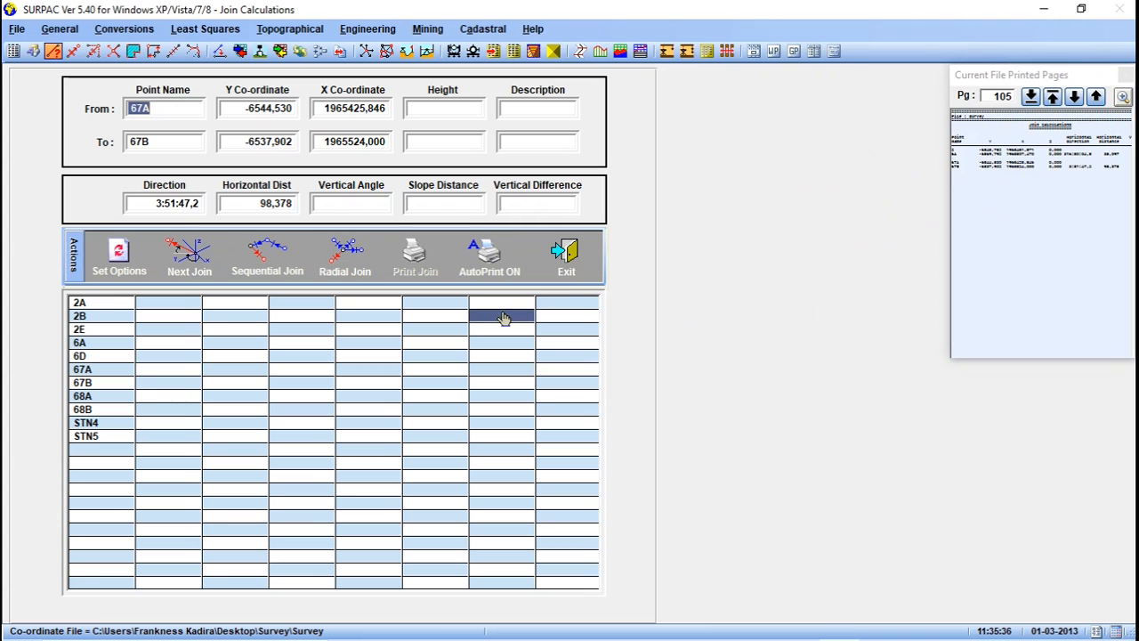
Step: Calculate the next join, from point 2A to point 6D
click(188, 255)
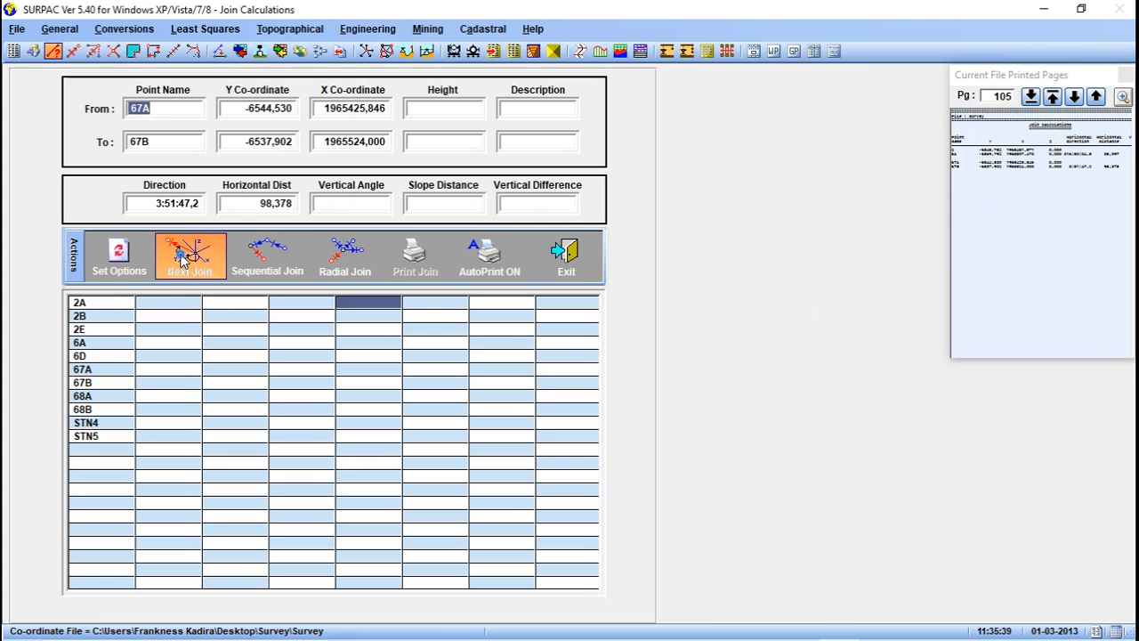
click(133, 389)
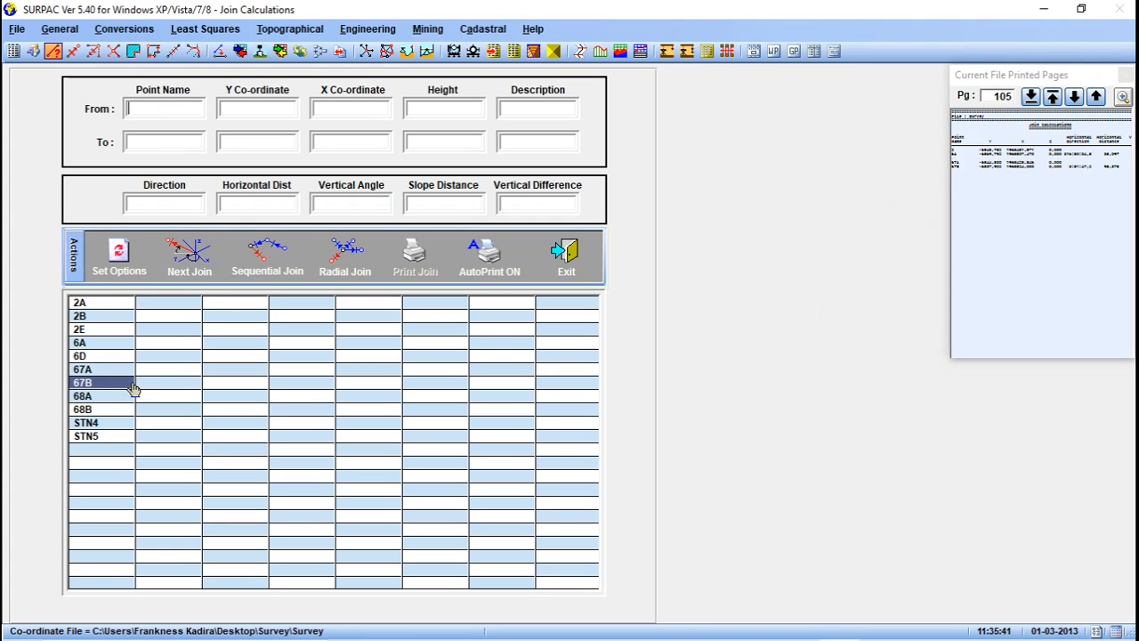
click(109, 305)
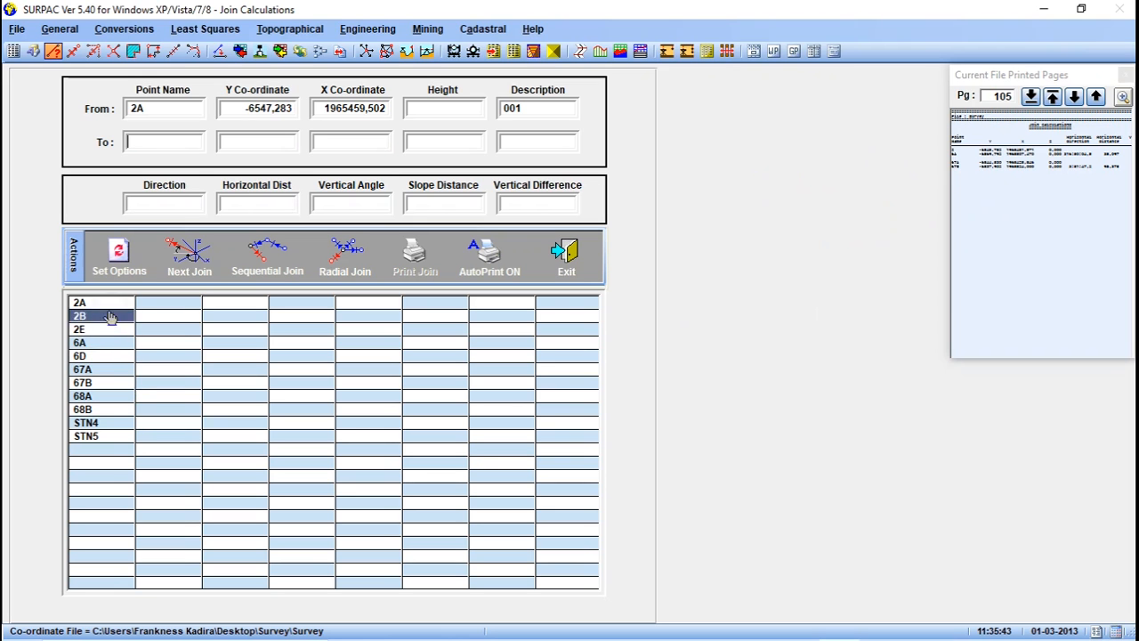
click(106, 357)
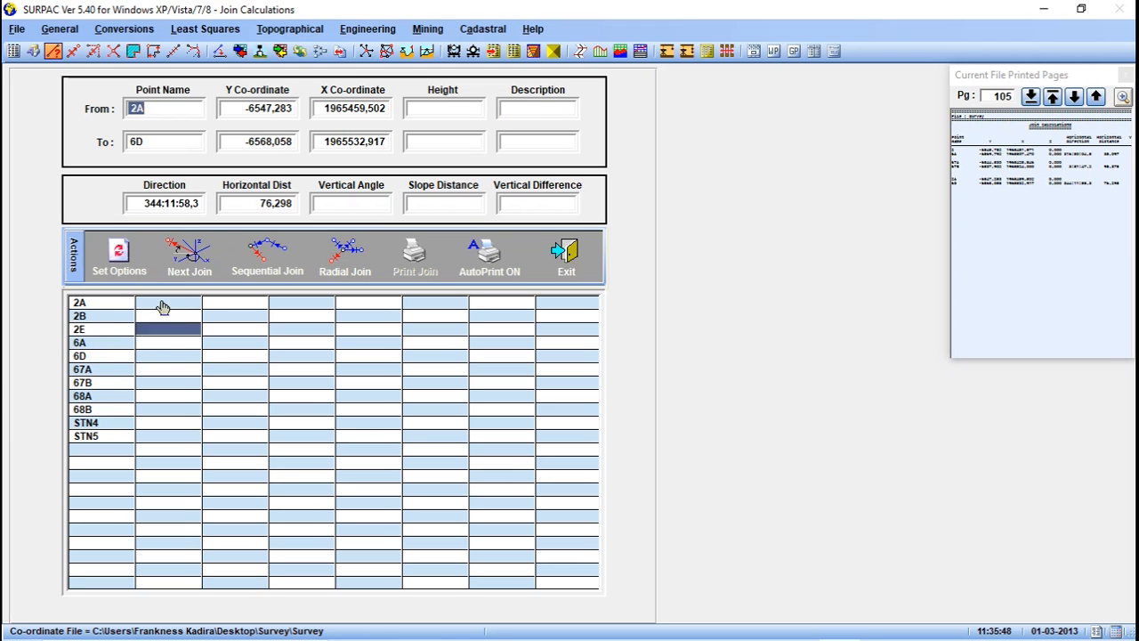
Step: Calculate a new join from point 67B to point 2E and check its entry on the printed page
click(177, 272)
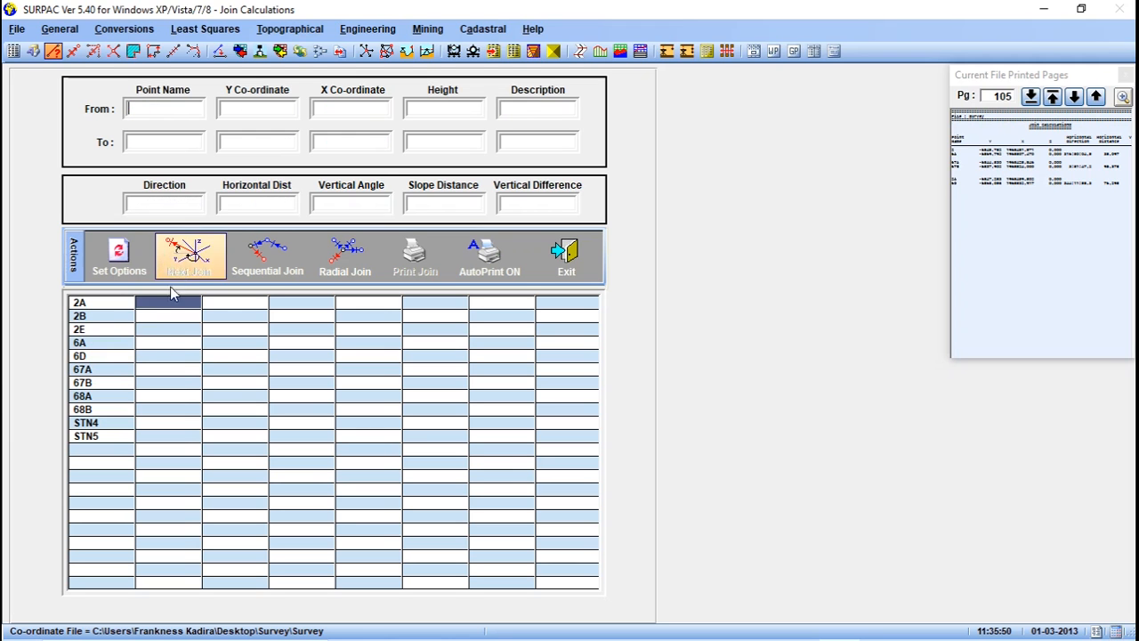
click(118, 389)
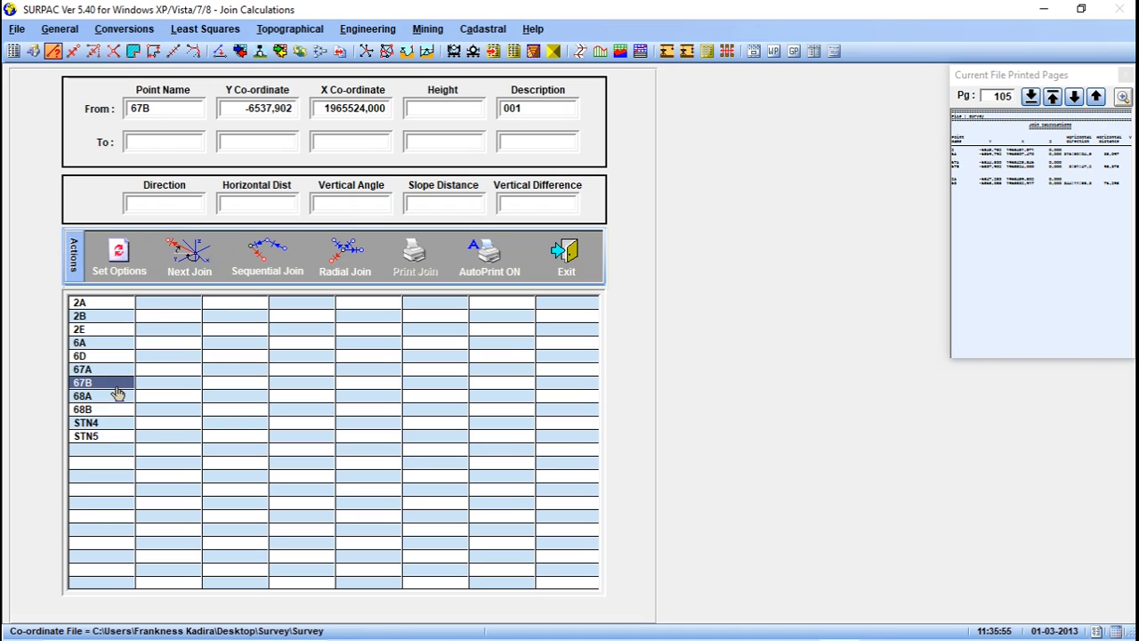
click(101, 330)
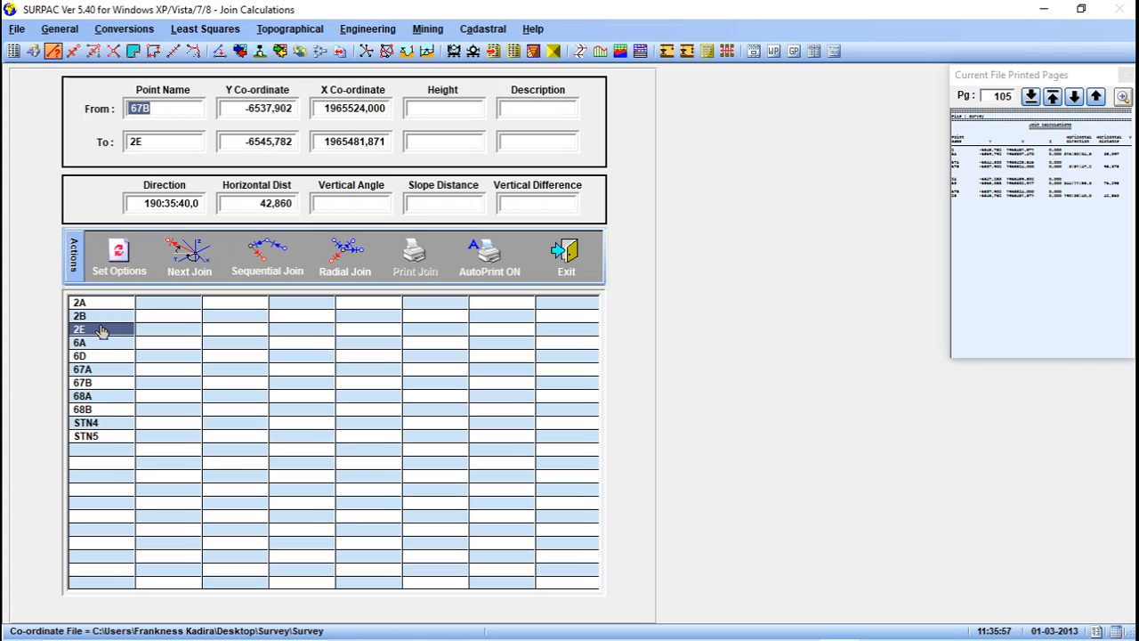
click(1063, 289)
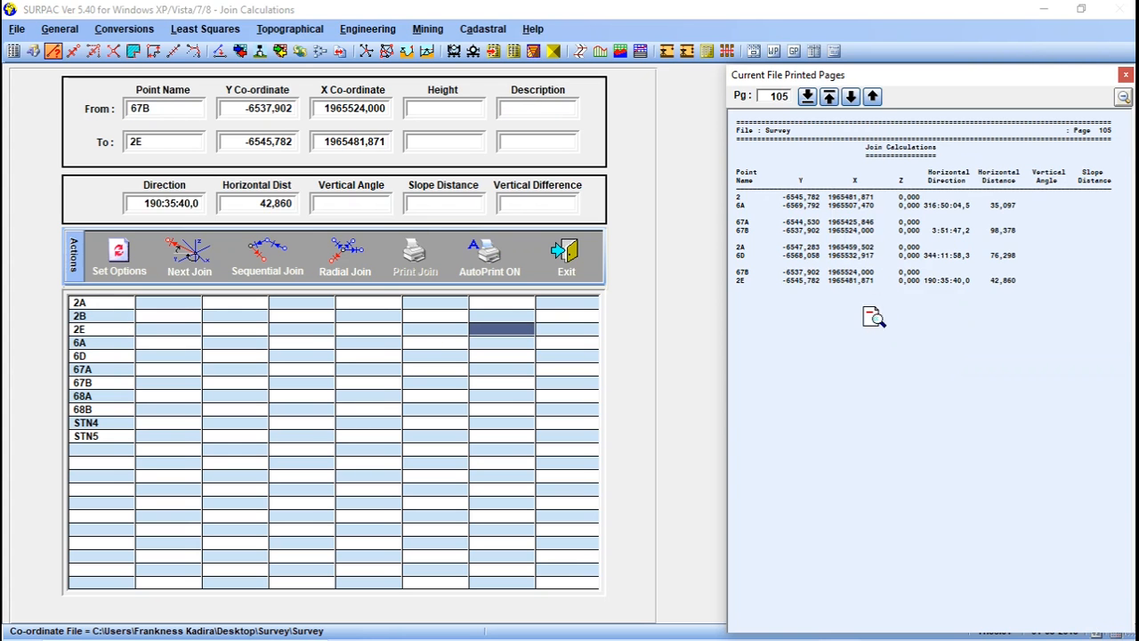
click(958, 396)
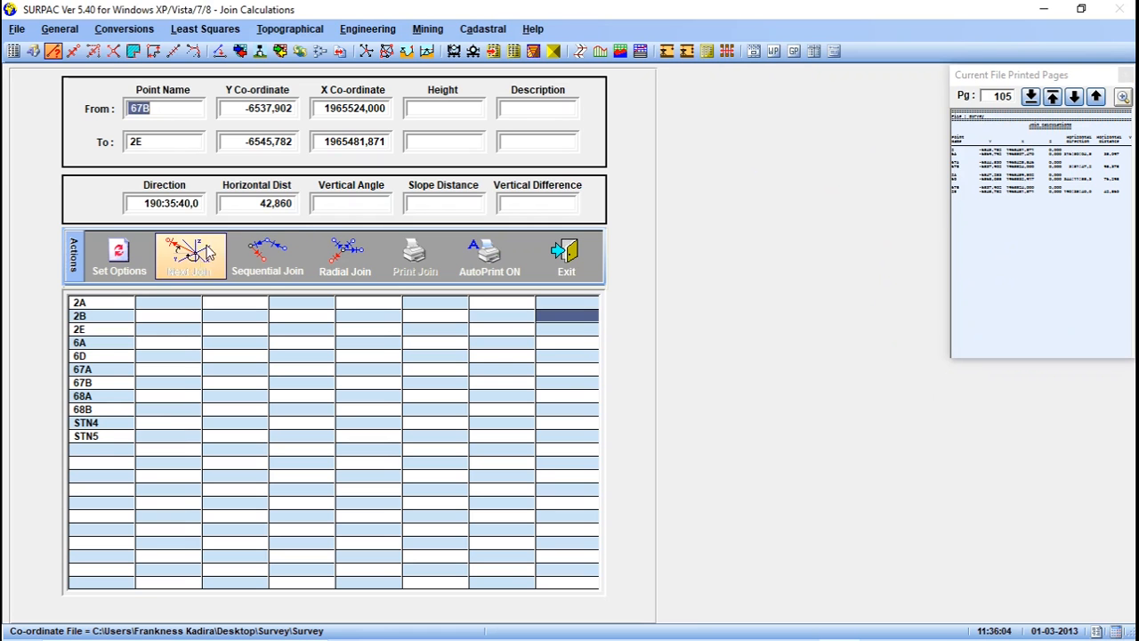
Step: Calculate a new join from point 6A to point 68B and review the joins on the printed page
click(201, 266)
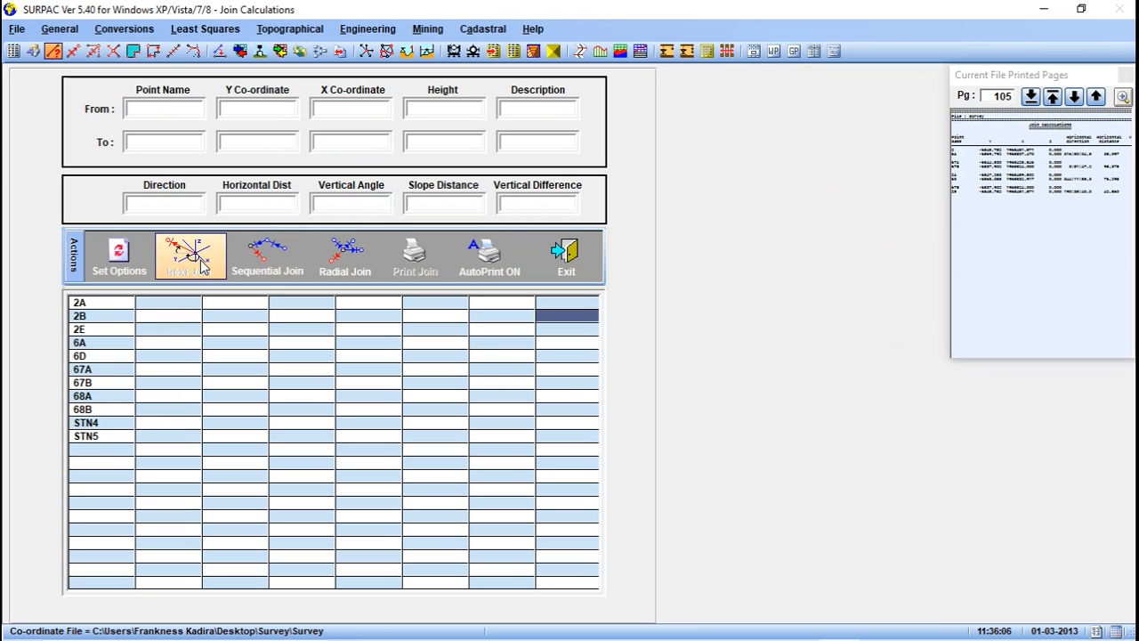
click(93, 345)
click(145, 341)
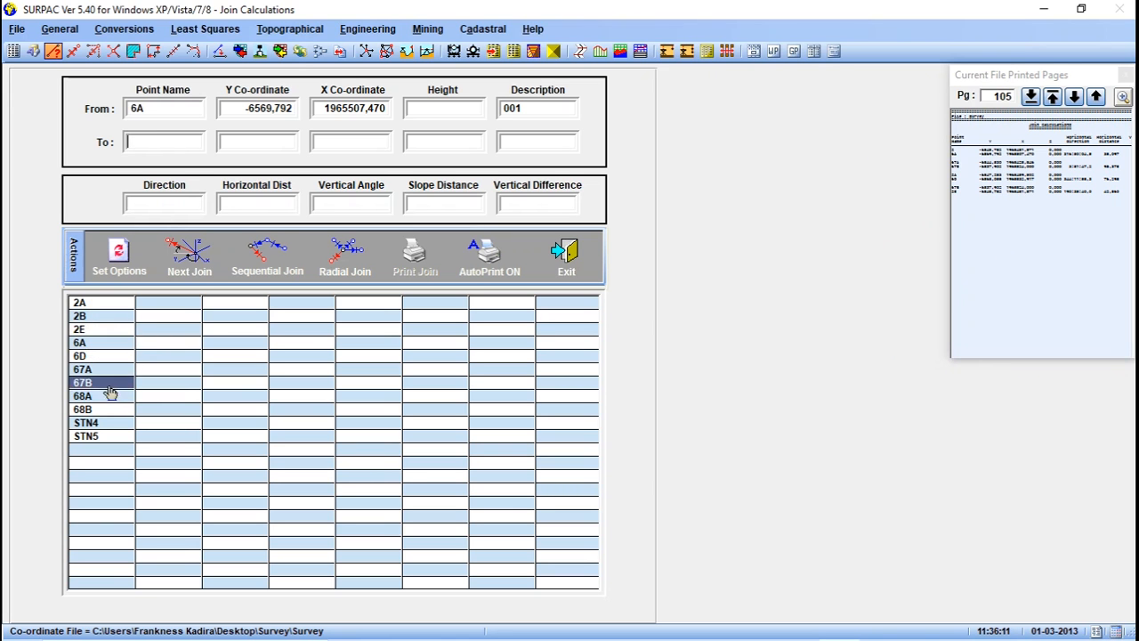
click(102, 411)
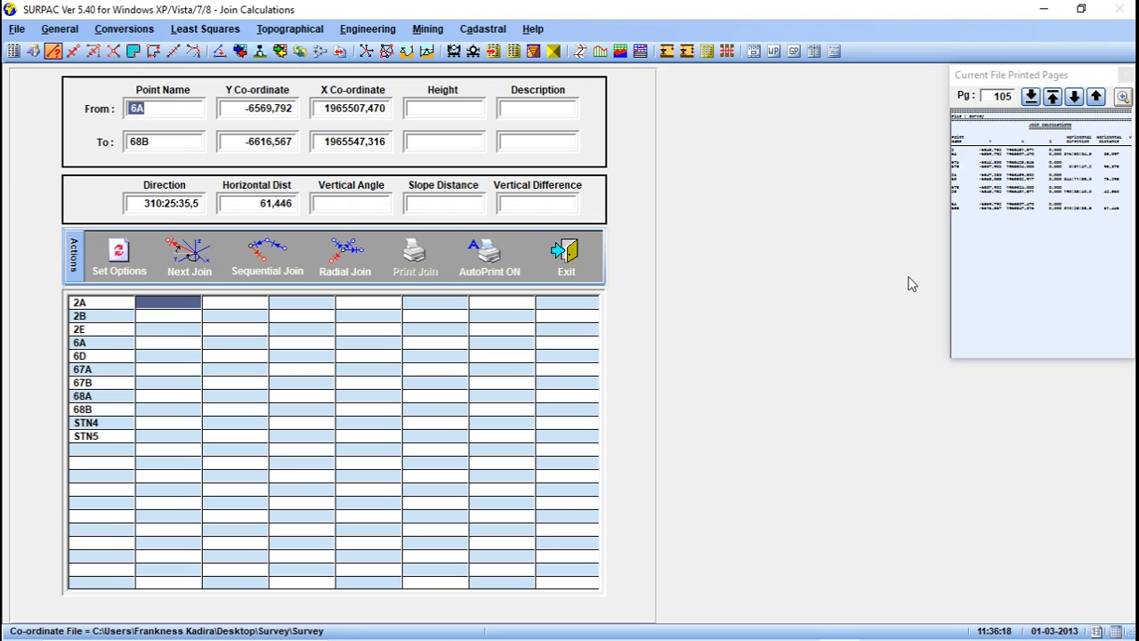
click(1002, 253)
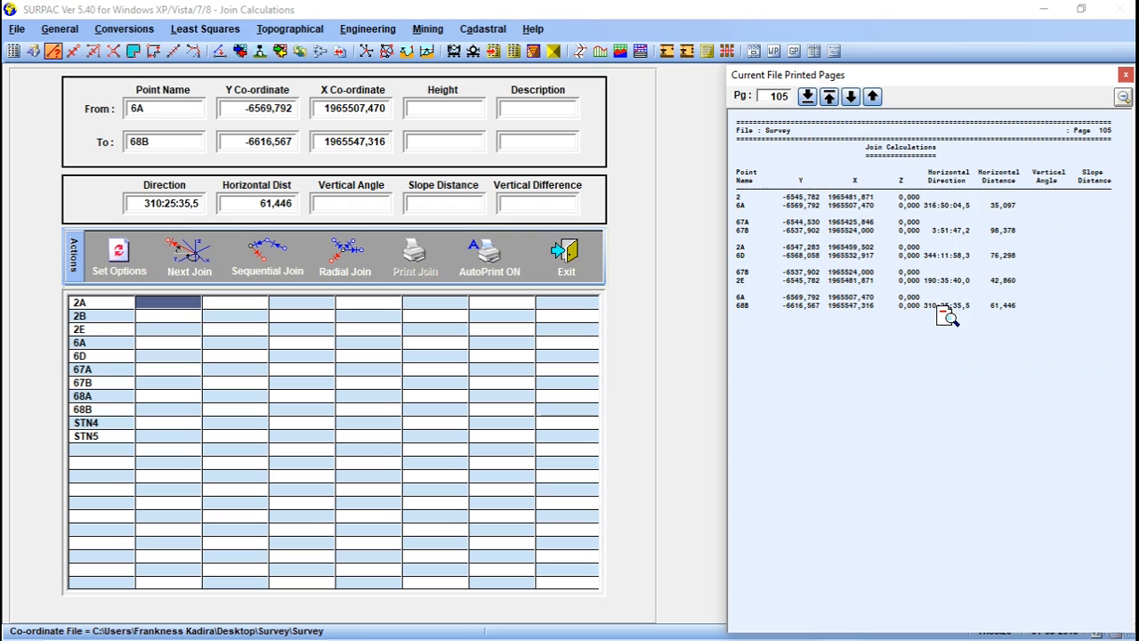
click(986, 365)
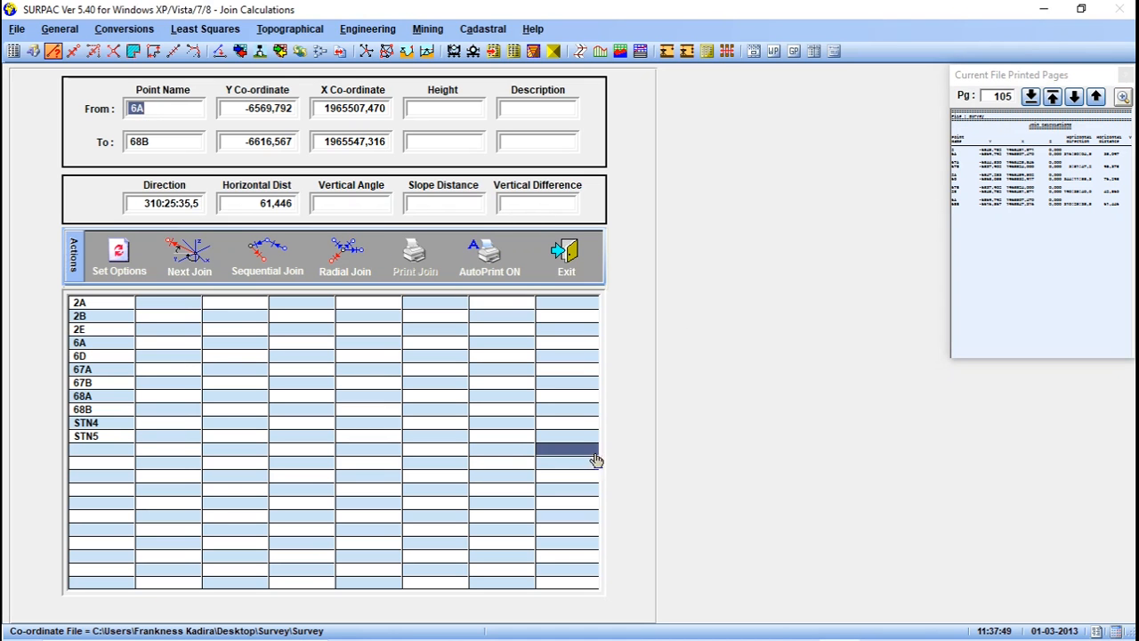
Step: Calculate a new join from STN4 to point 67B and check its entry on the printed page
click(185, 258)
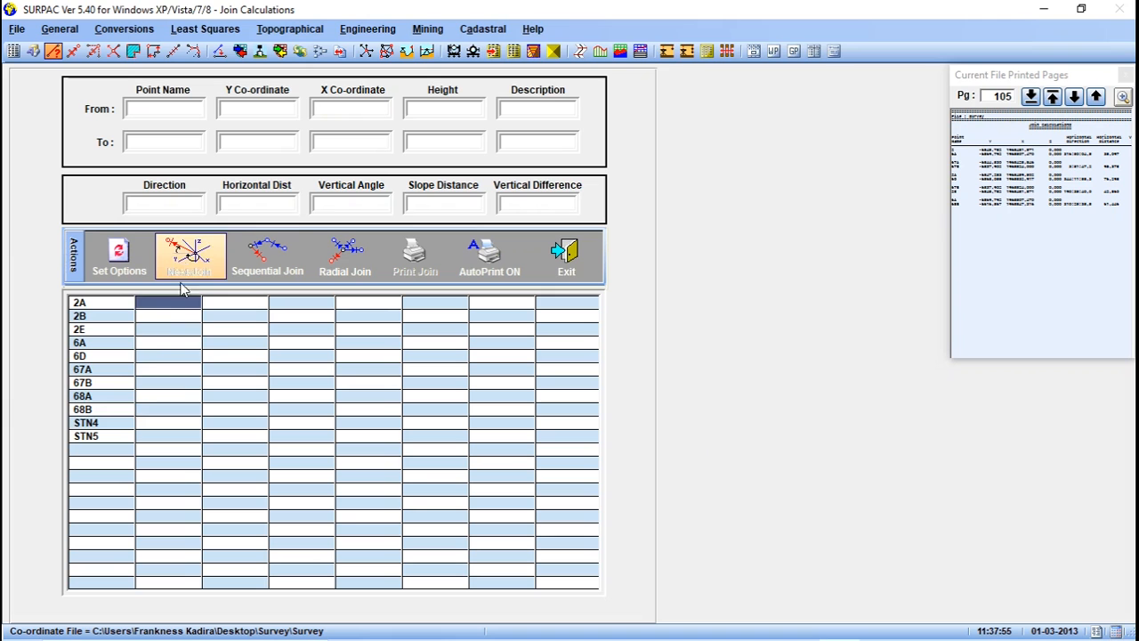
click(123, 425)
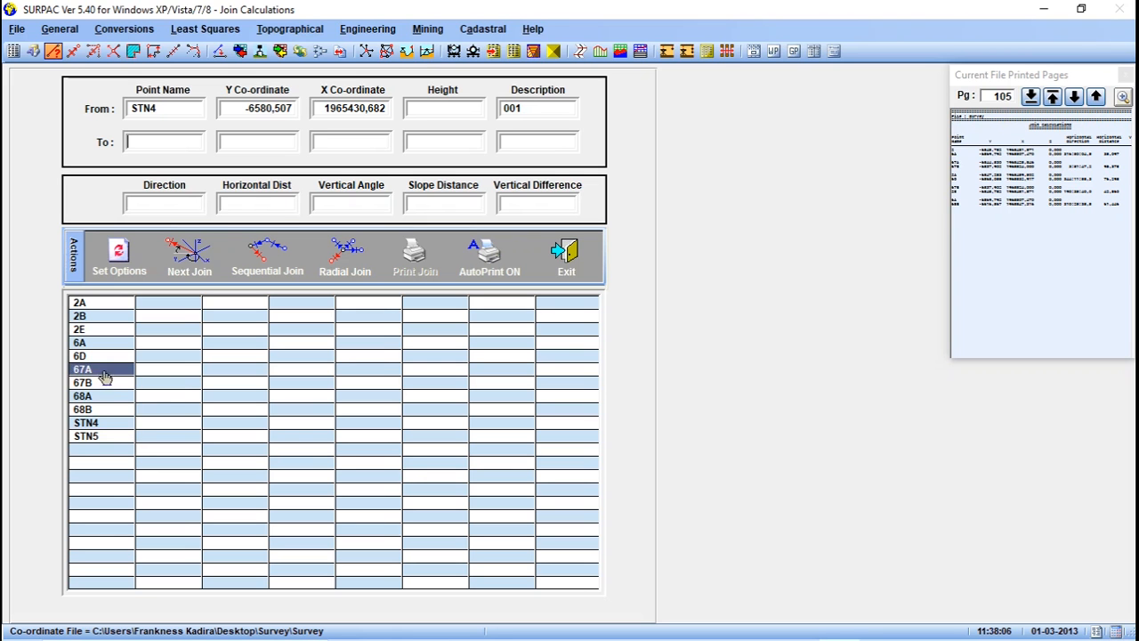
click(105, 385)
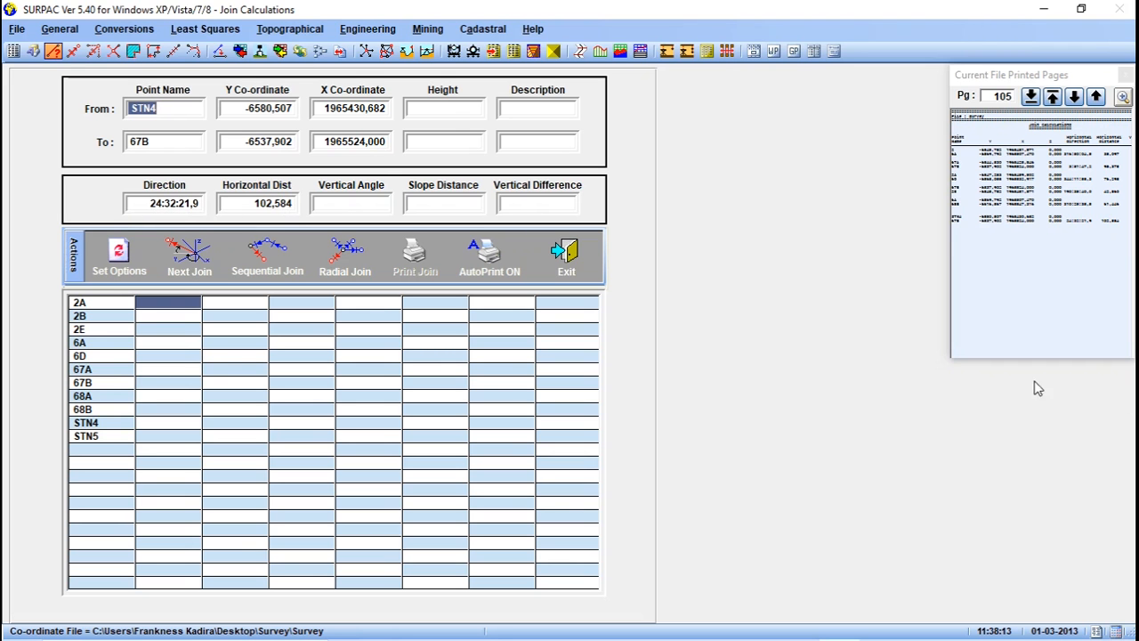
click(1083, 308)
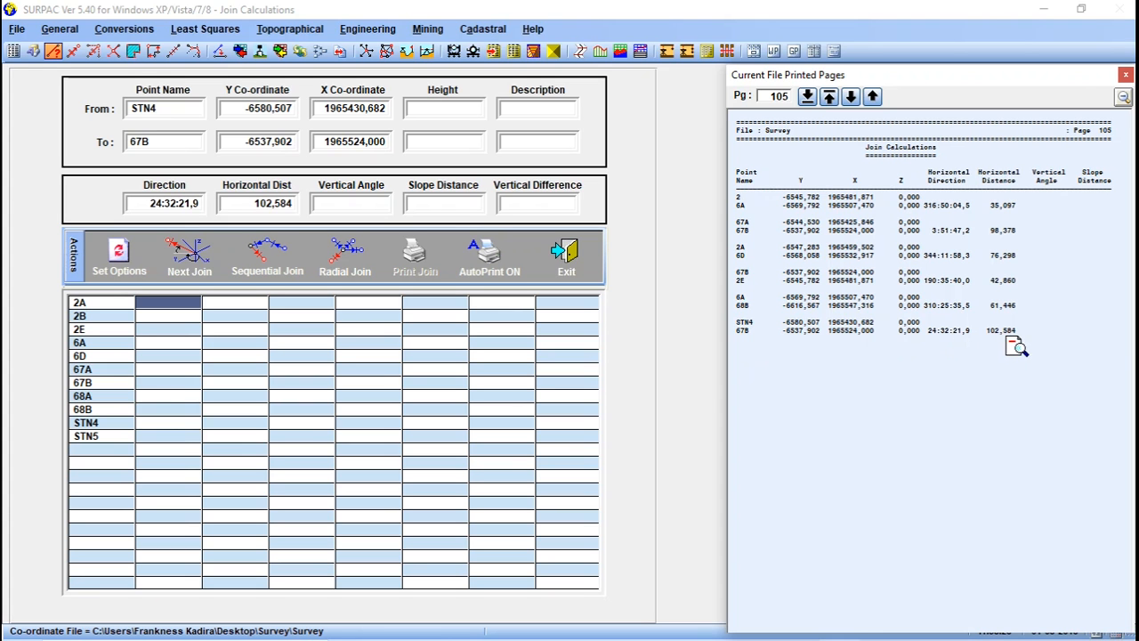
click(978, 353)
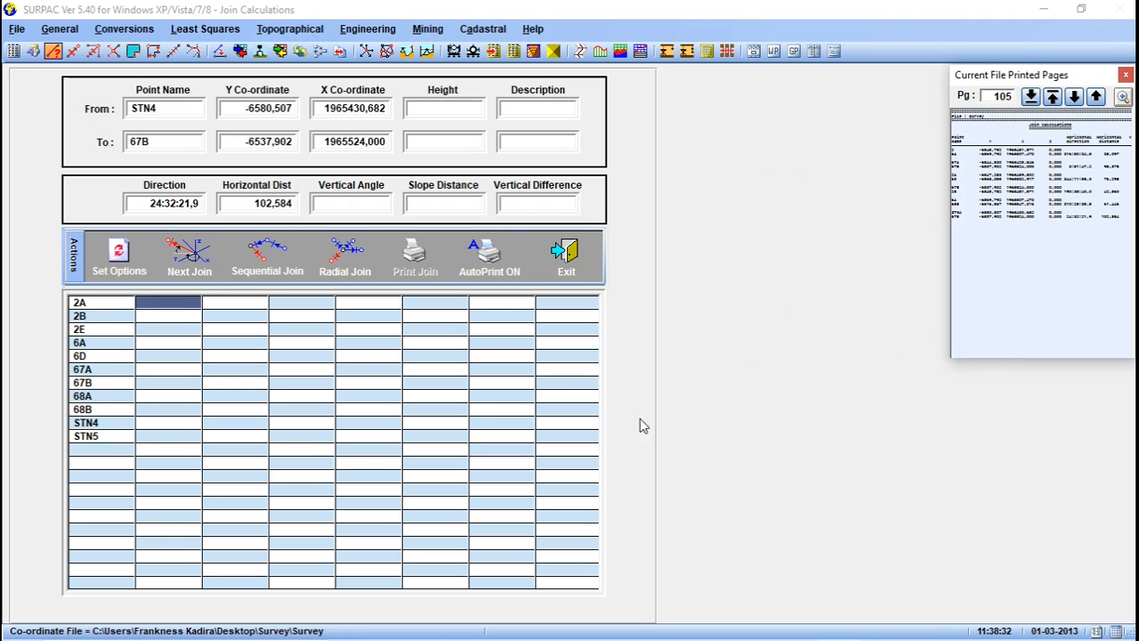
Step: Calculate the join from STN4 to point 67A, and clear the form for another join
click(174, 271)
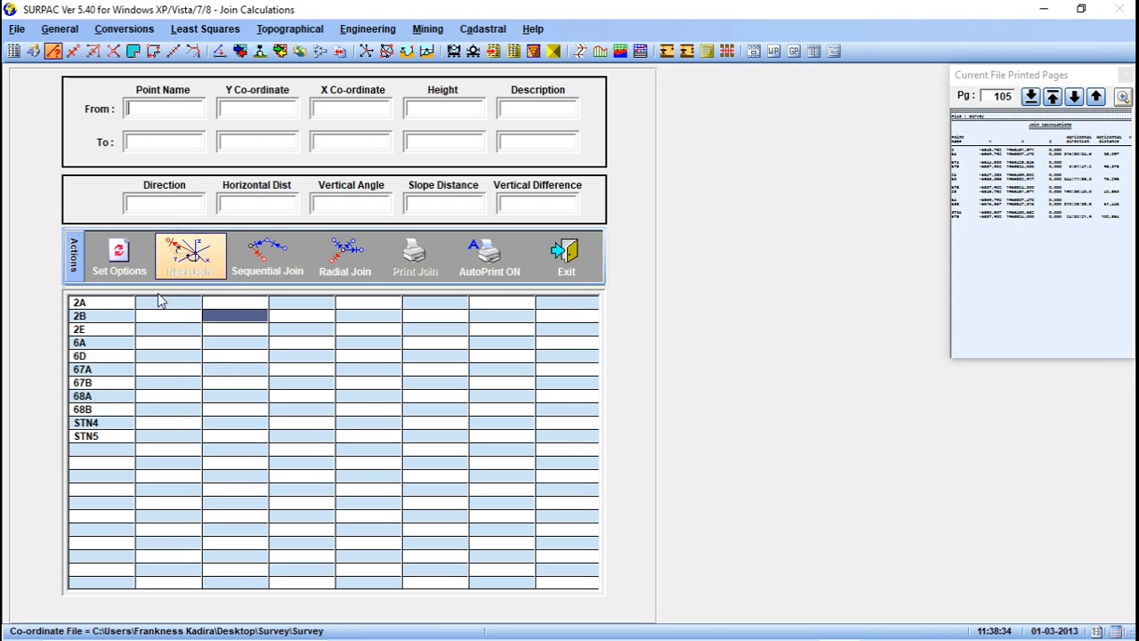
click(117, 427)
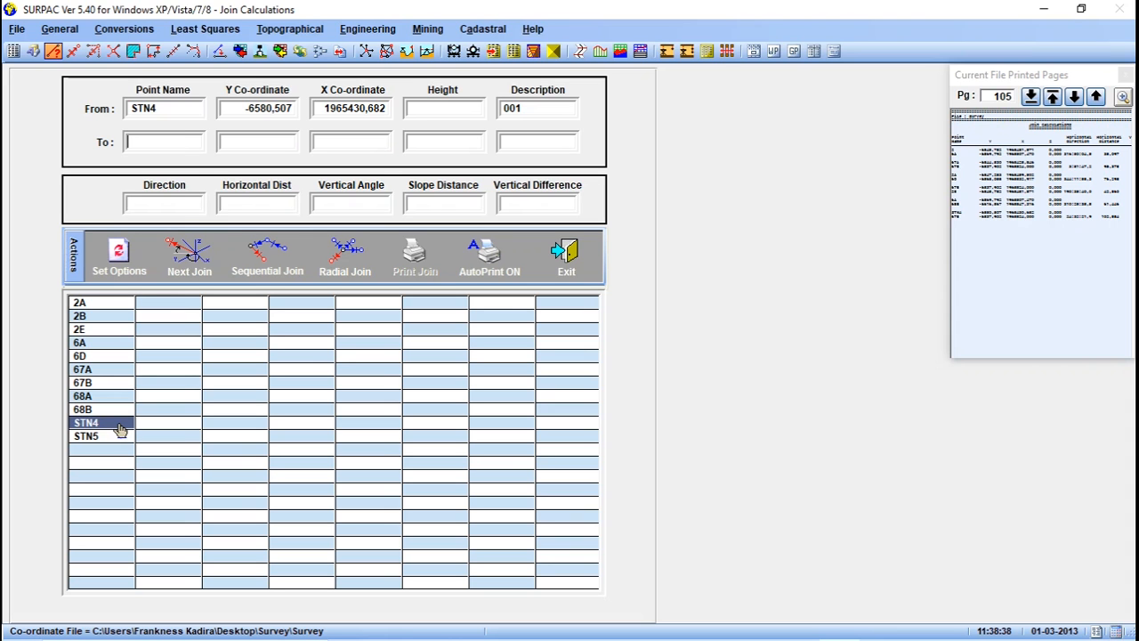
click(116, 372)
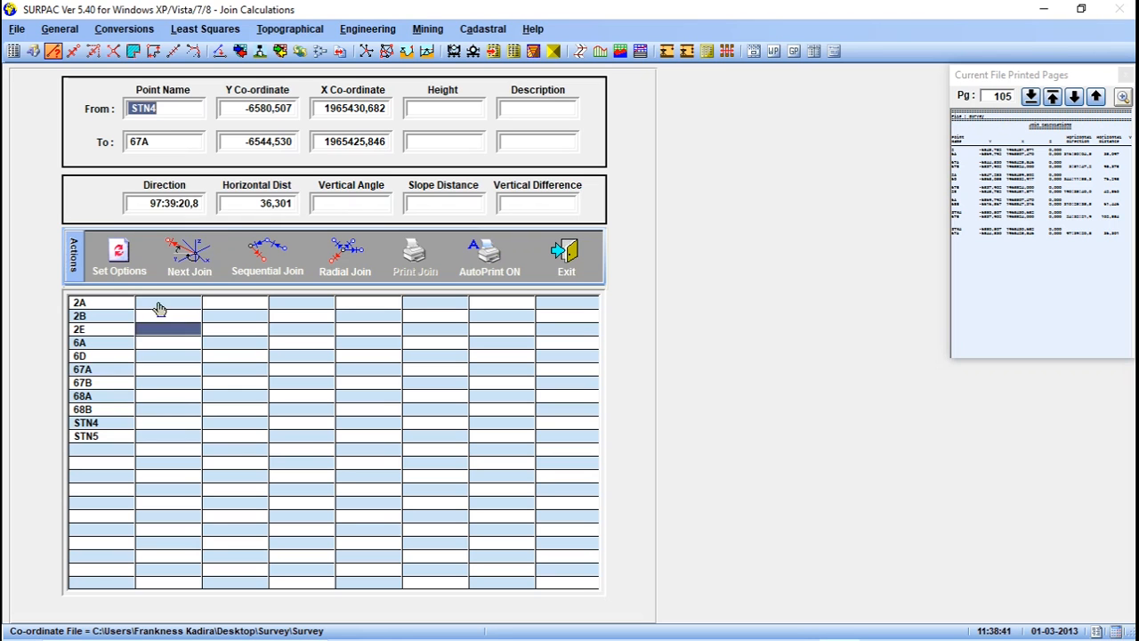
click(190, 252)
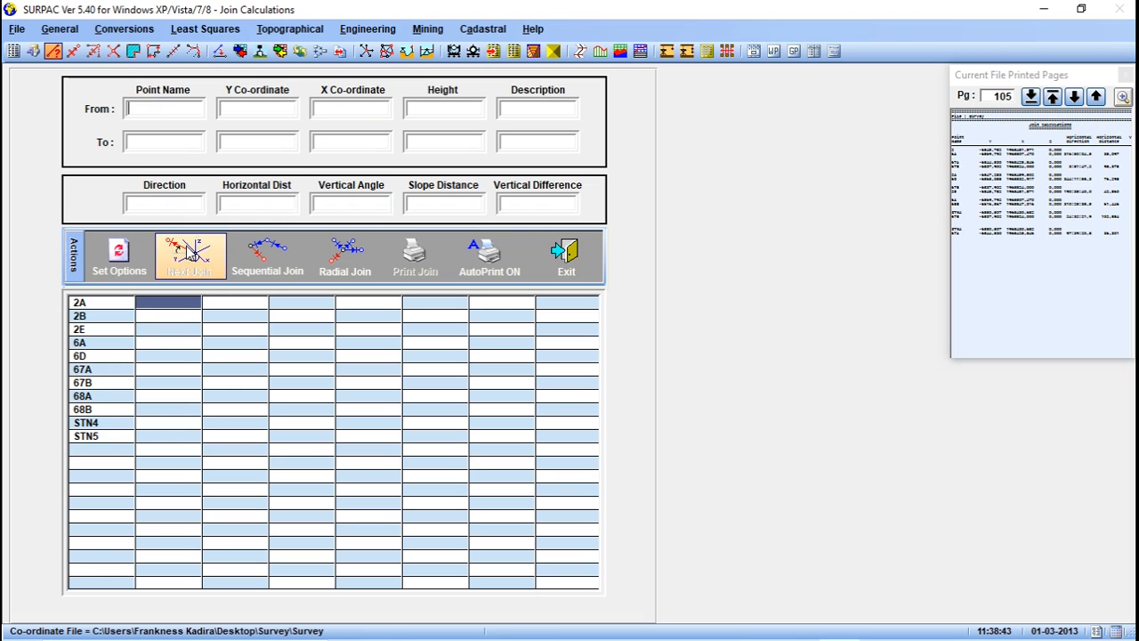
Step: Calculate the join from STN4 to point 2A, and clear the form for another join
click(99, 424)
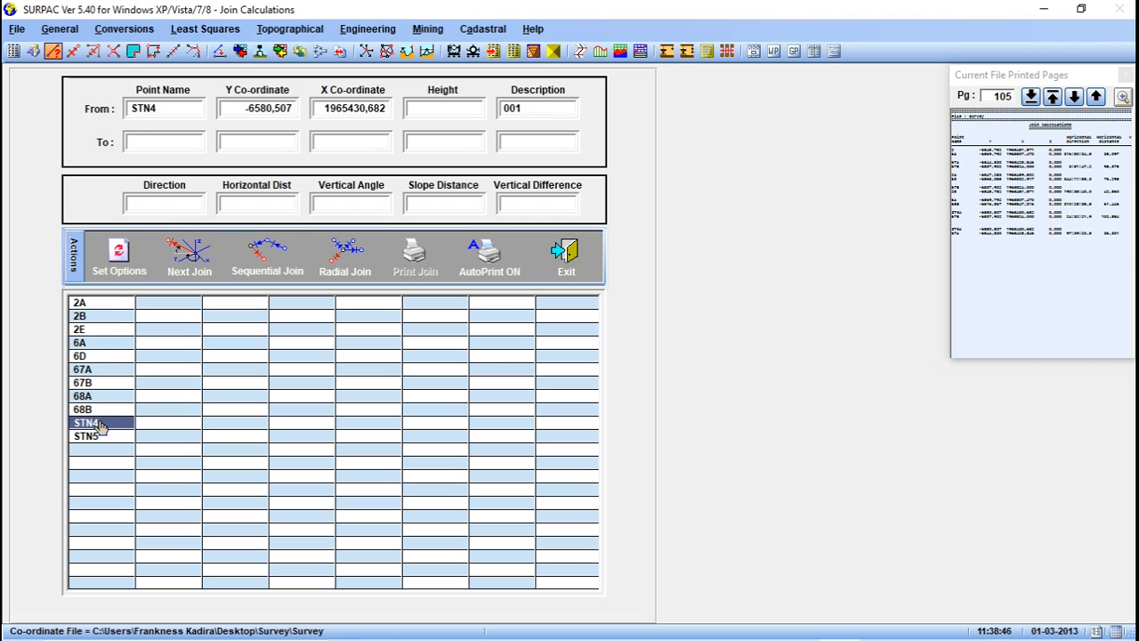
click(95, 307)
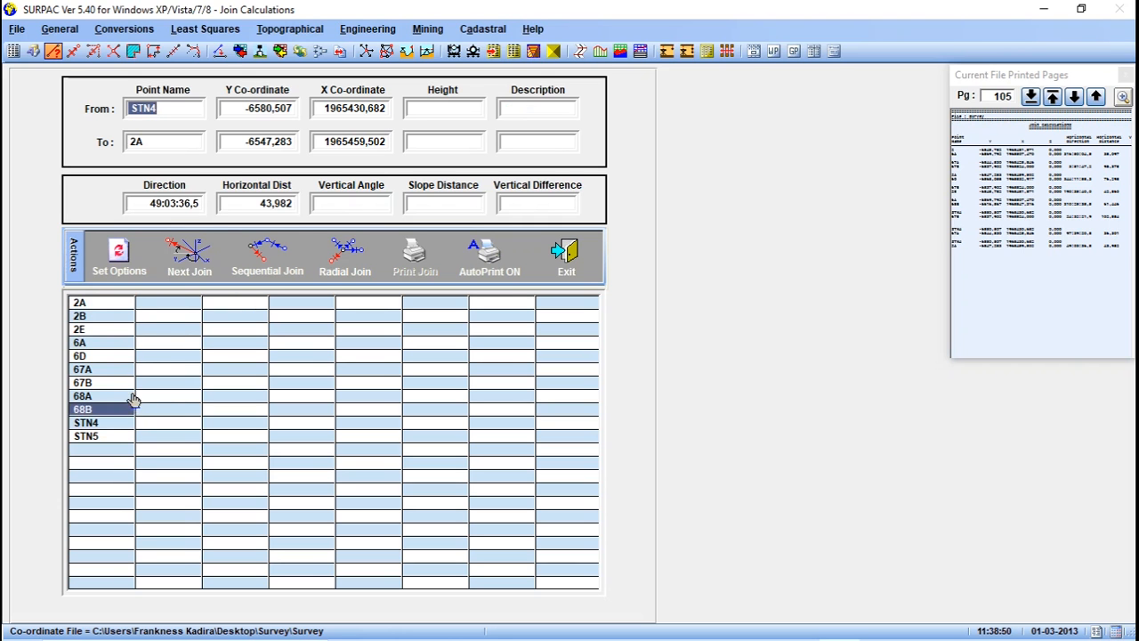
click(191, 272)
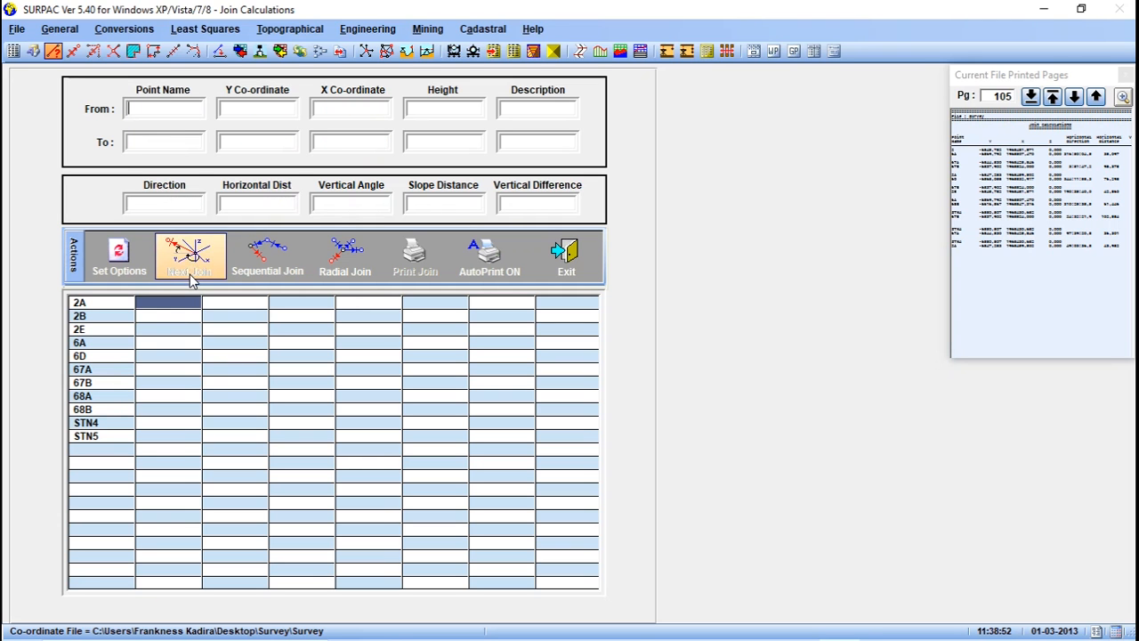
Step: Calculate the join from STN4 to point 2E, and clear the form for another join
click(113, 423)
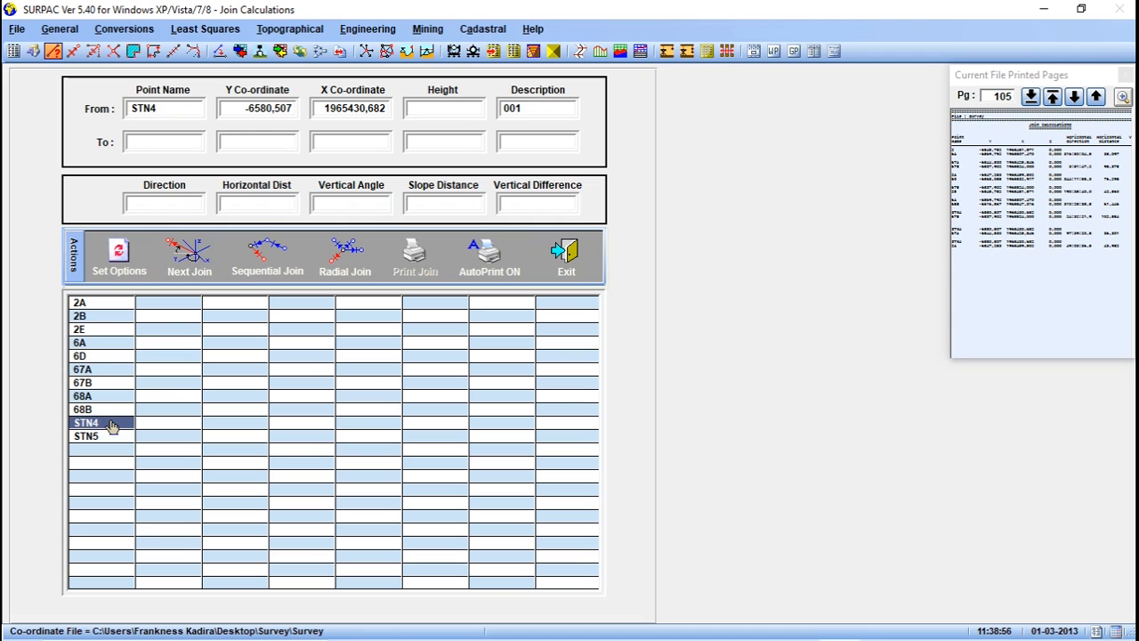
click(103, 331)
click(103, 331)
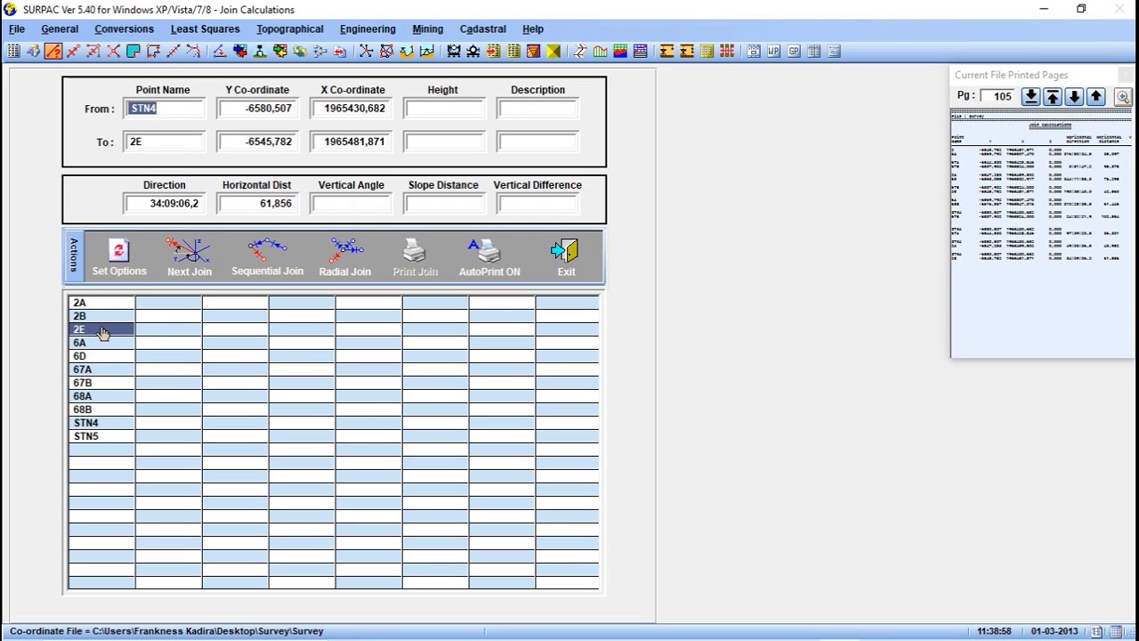
click(190, 254)
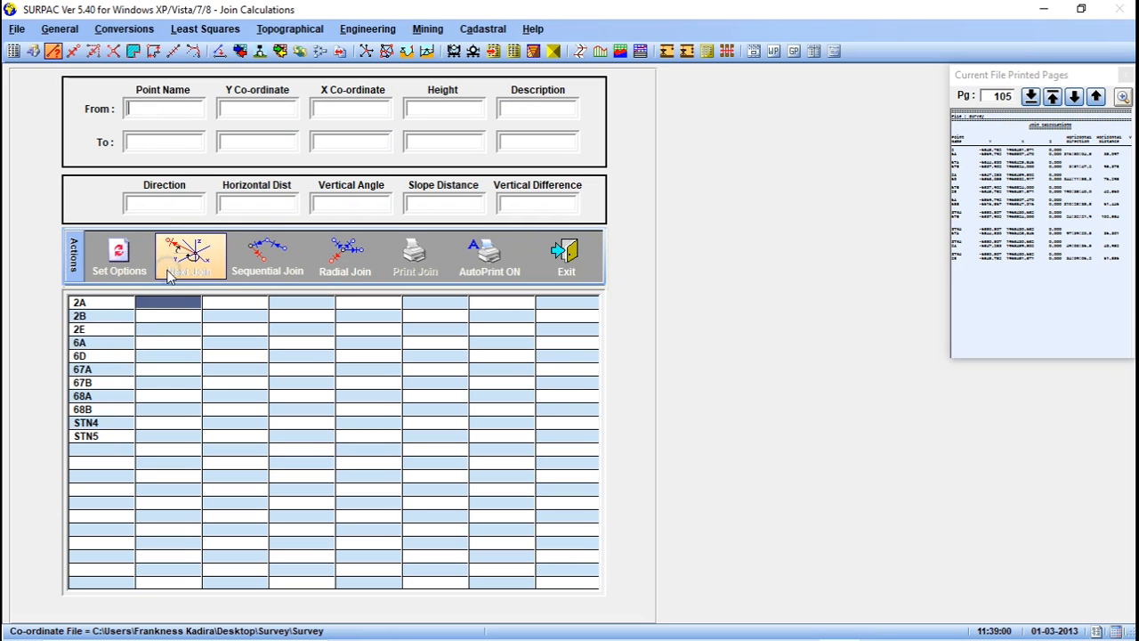
Step: Calculate the join from STN4 to point 68B and review all the joins on the enlarged printed page
click(97, 425)
click(98, 423)
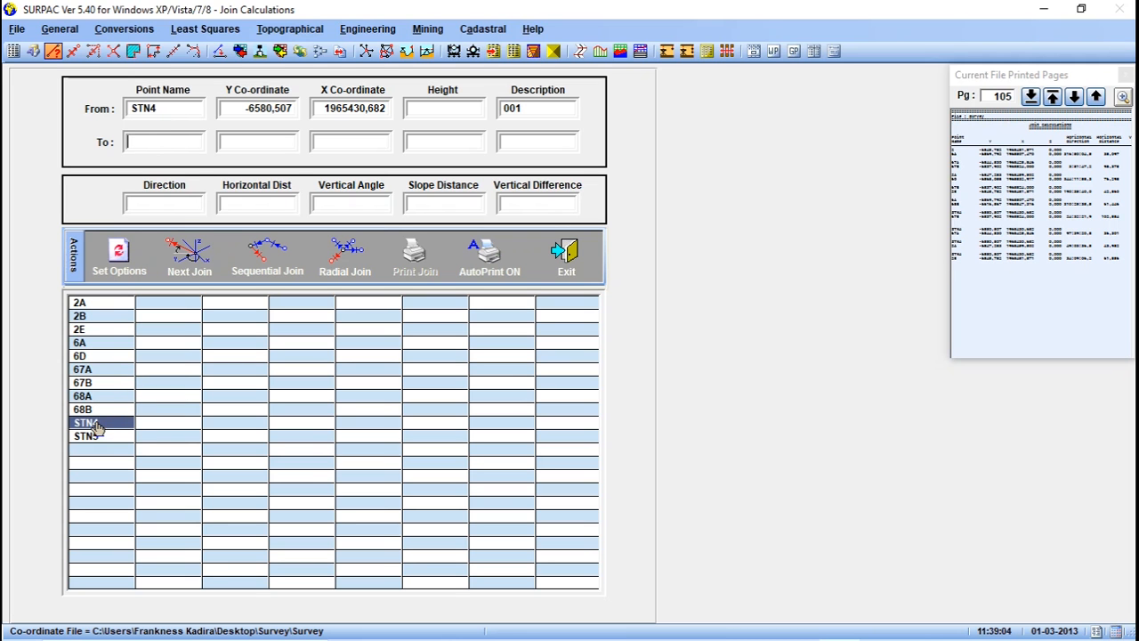
click(93, 411)
click(93, 410)
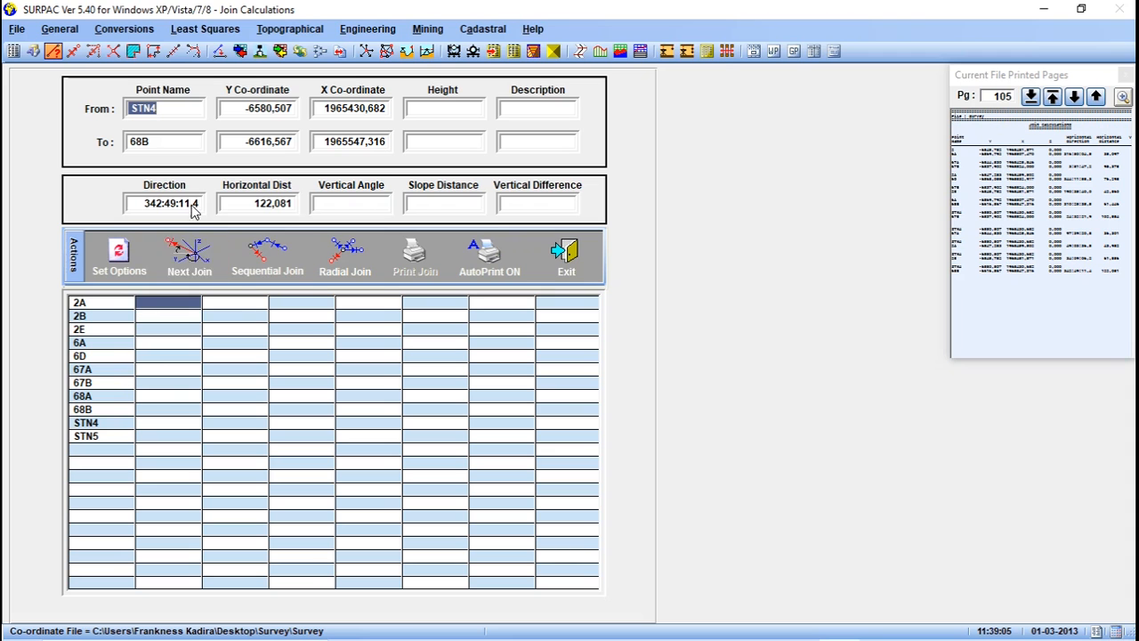
click(192, 275)
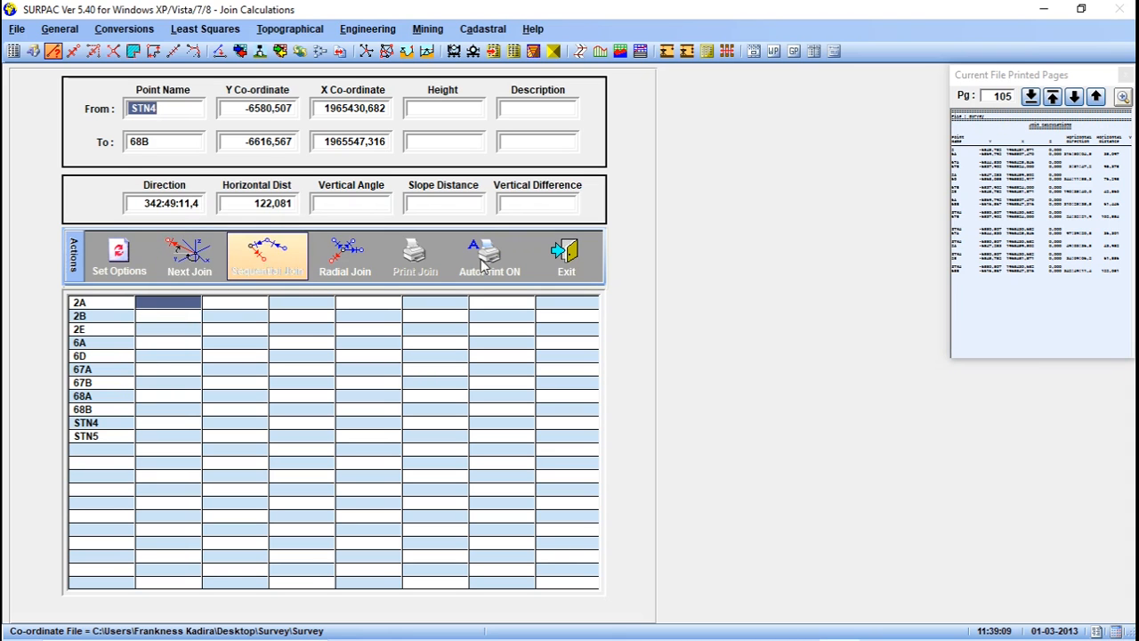
click(1059, 304)
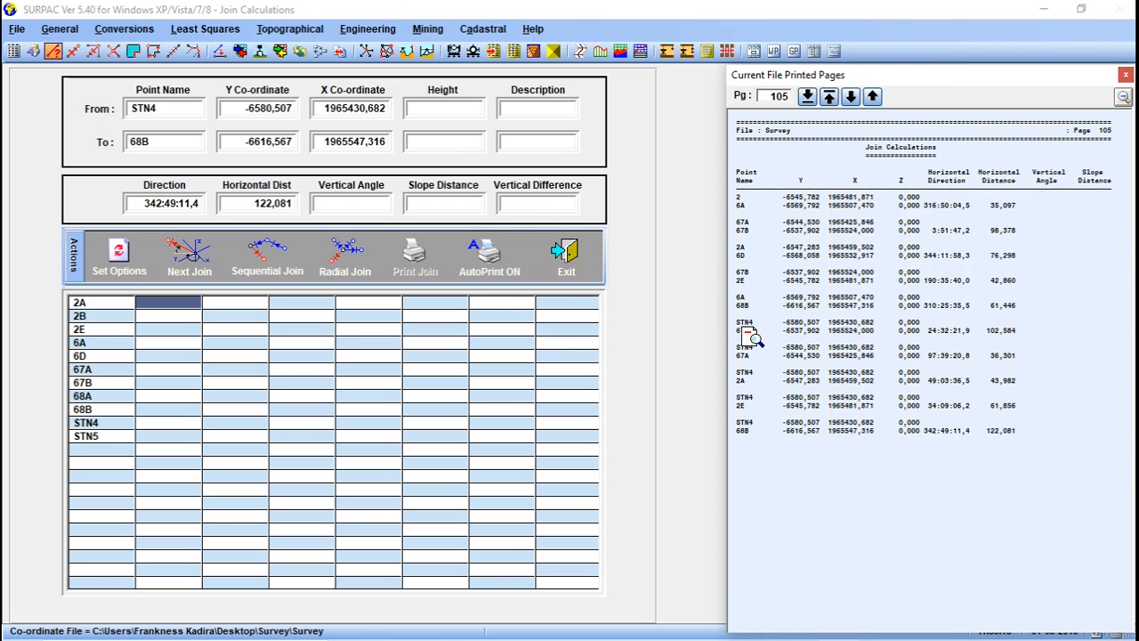
click(759, 452)
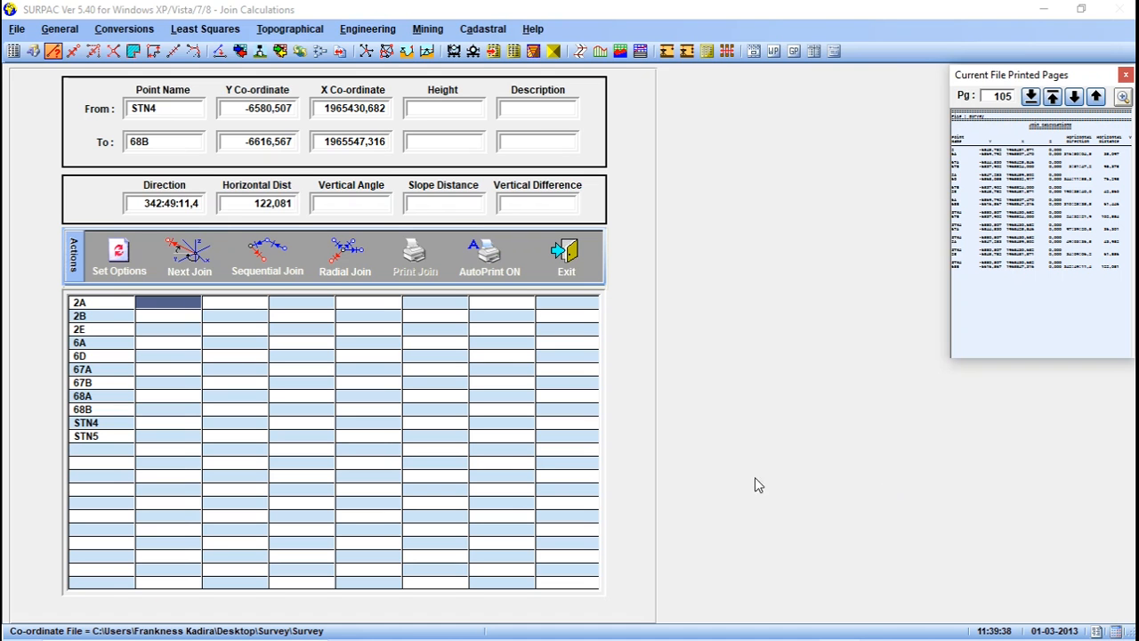
Step: Clear the completed join and open Polar Calculations
click(188, 258)
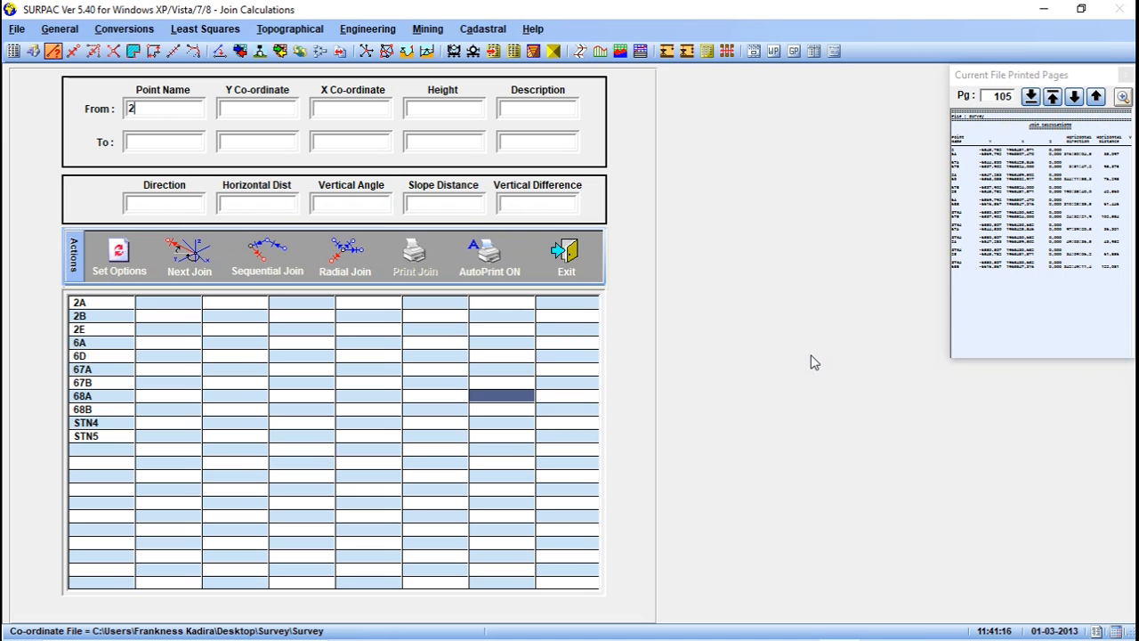
click(60, 27)
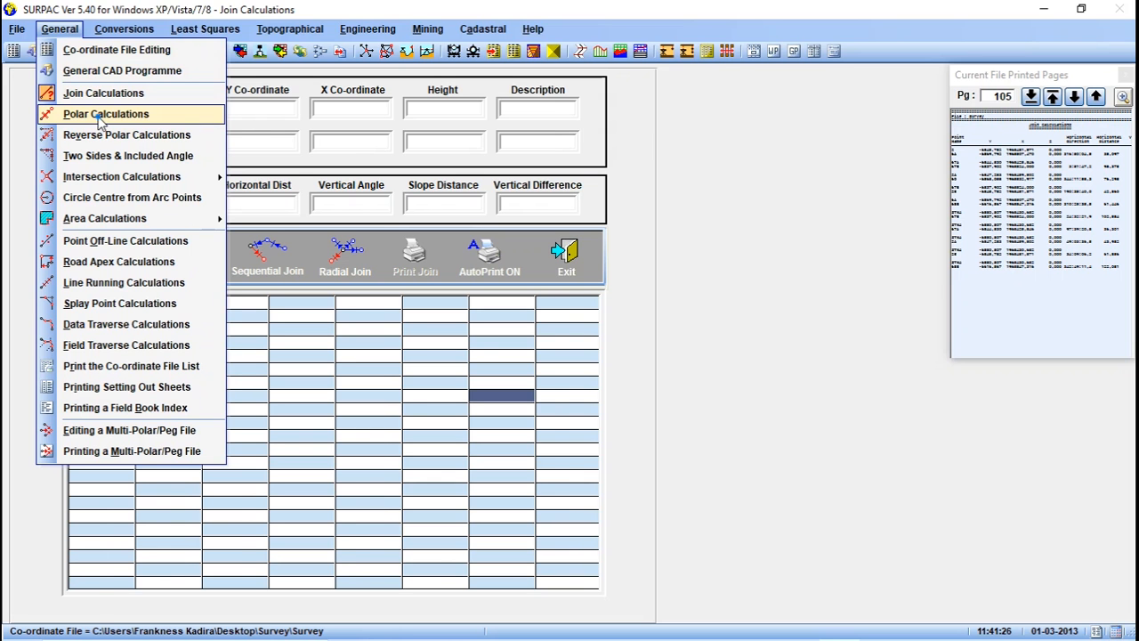
click(101, 118)
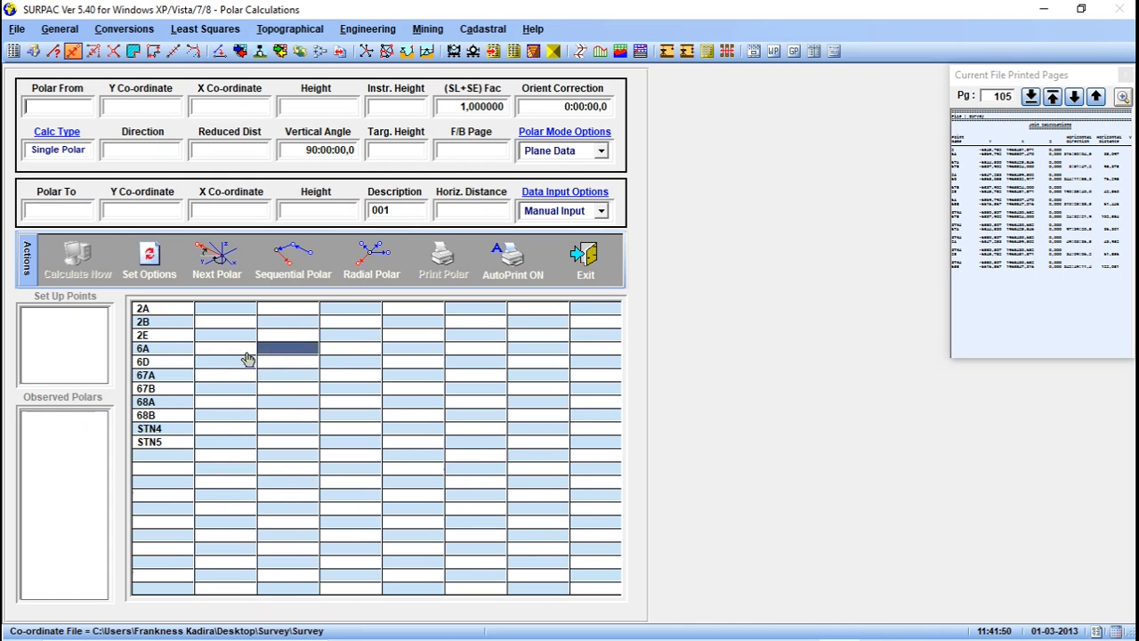
Step: Set up a polar from point 67B, taking the direction toward point 68A and a measured distance of 49.223
double_click(169, 389)
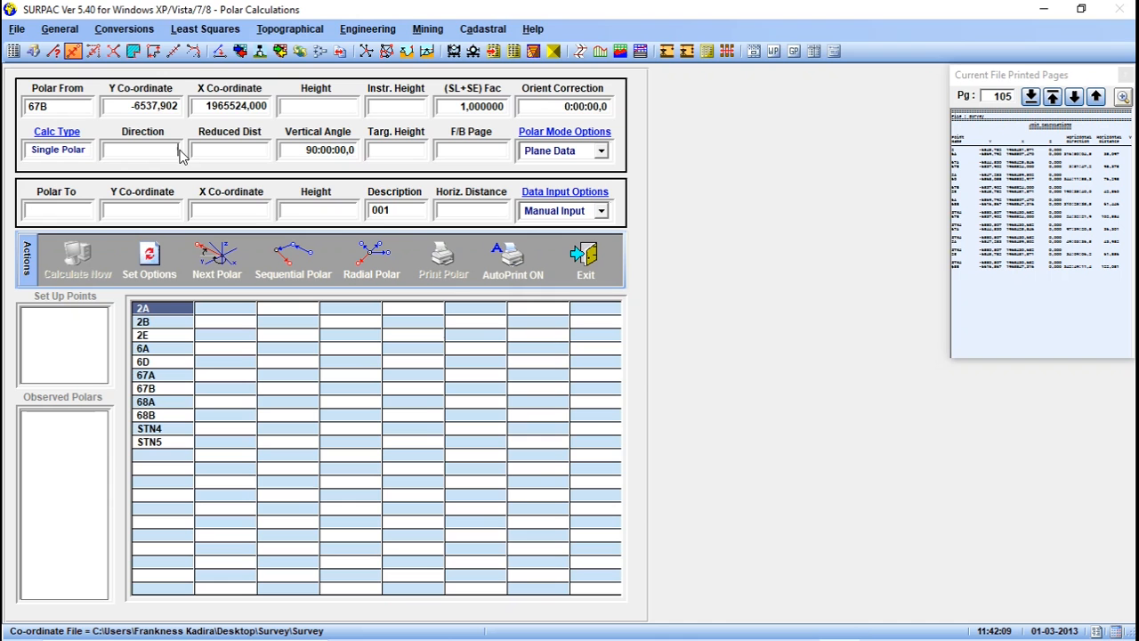
click(151, 388)
click(156, 401)
click(160, 406)
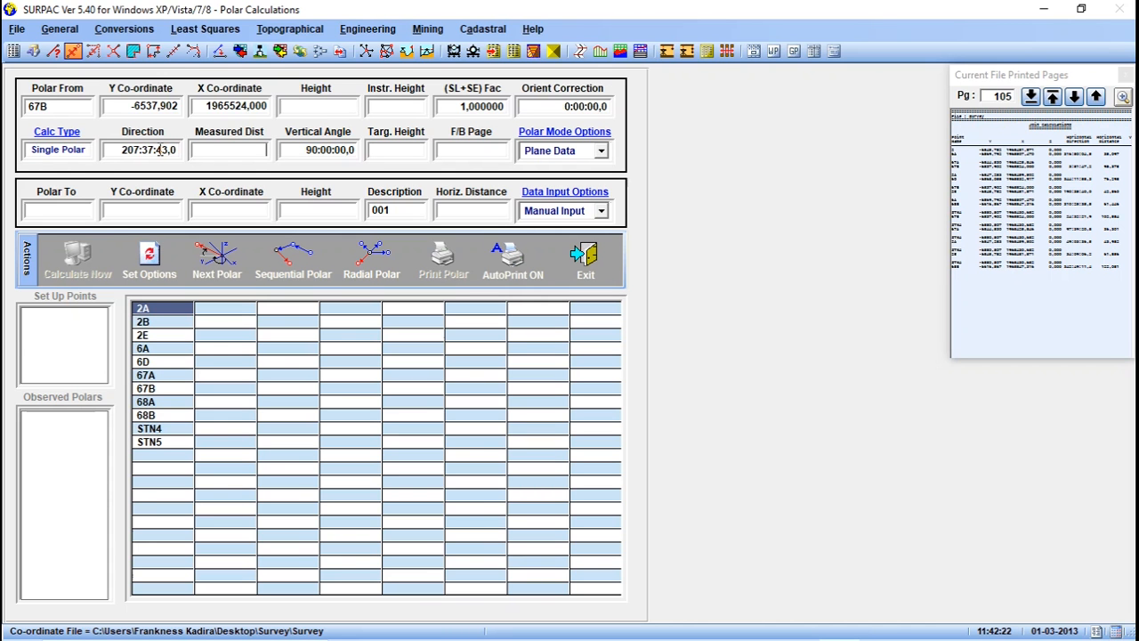
text(49.223)
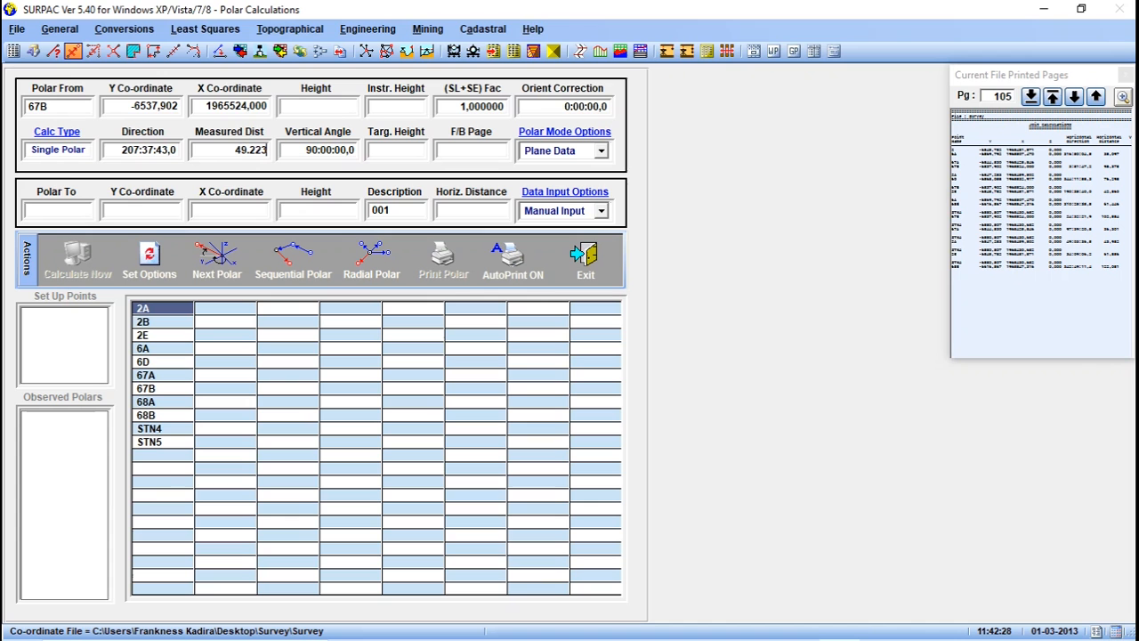
Step: Name the polar's target point 4B, calculate it, and check its entry on the printed page
double_click(81, 210)
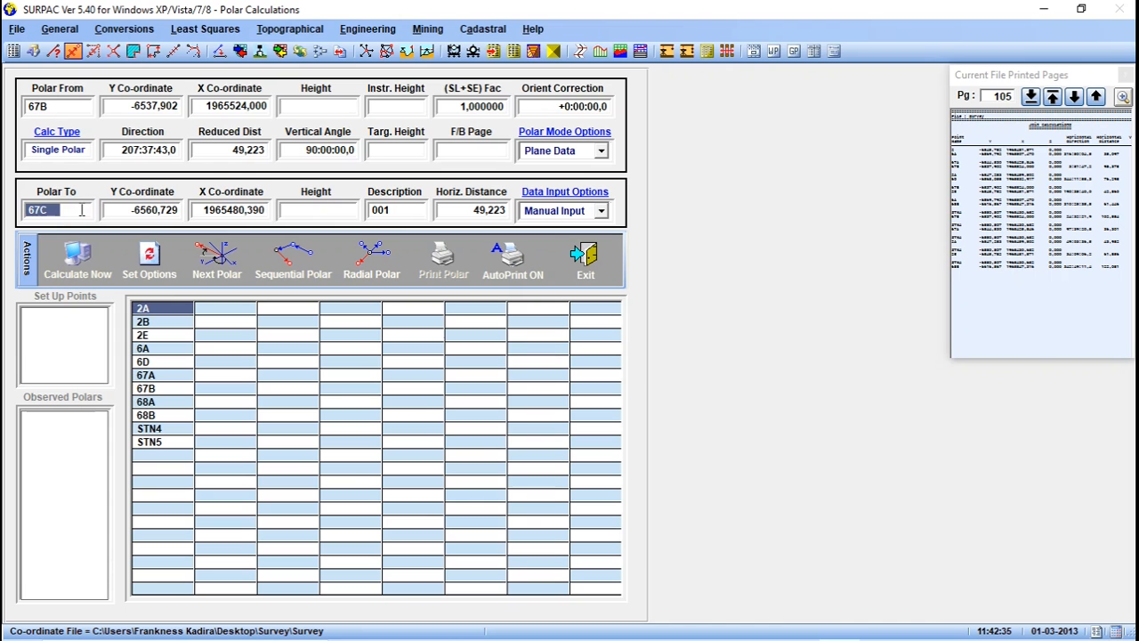
text(B)
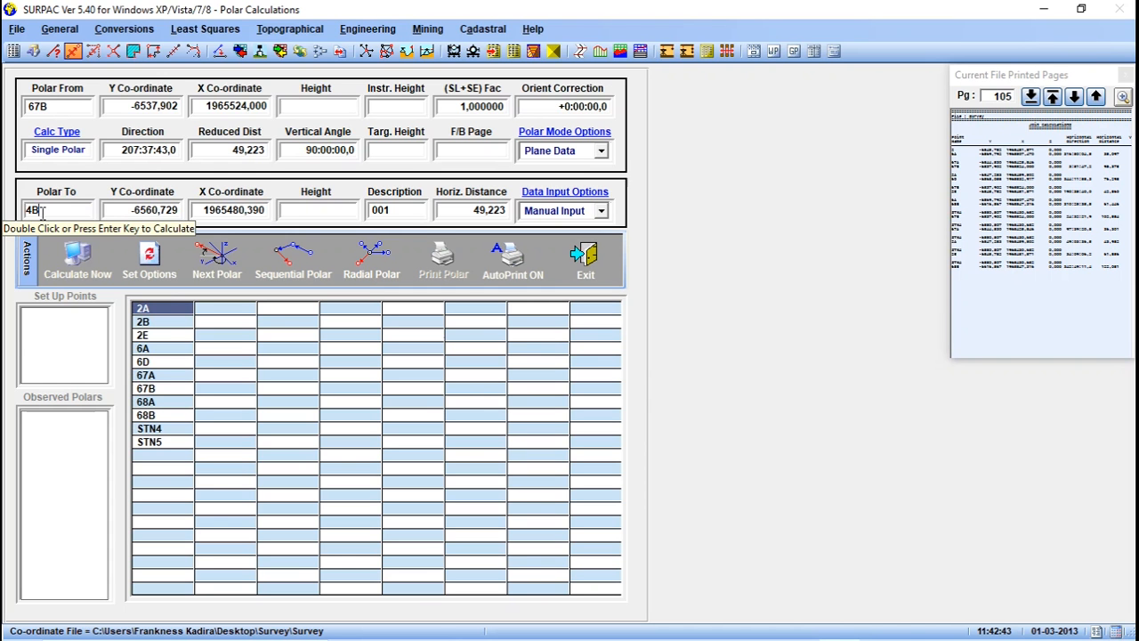
click(88, 259)
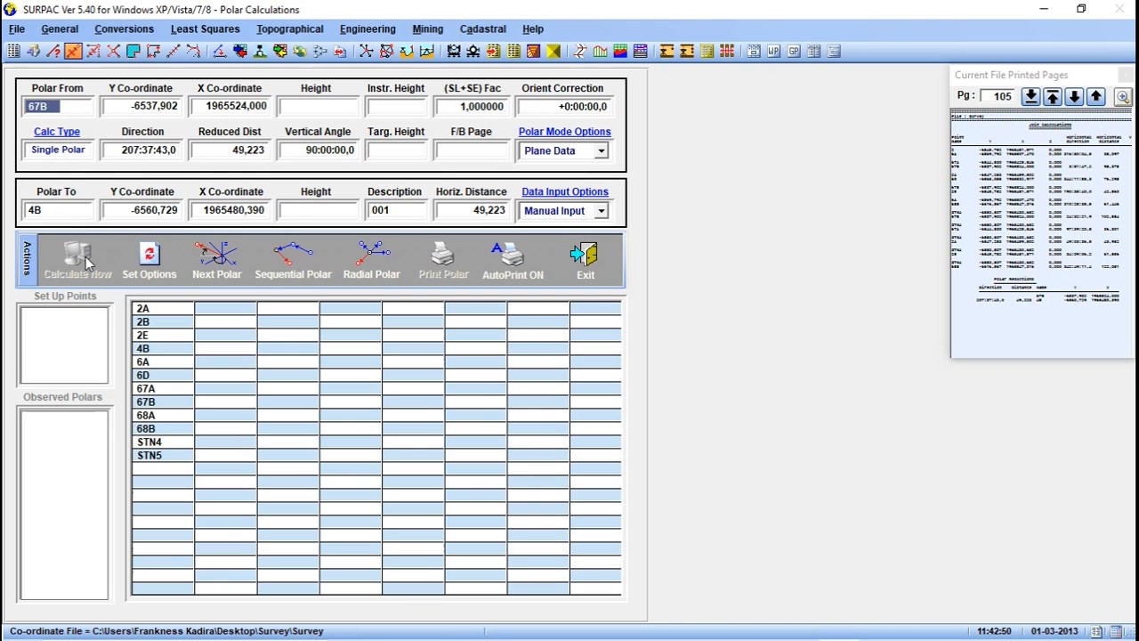
click(1014, 328)
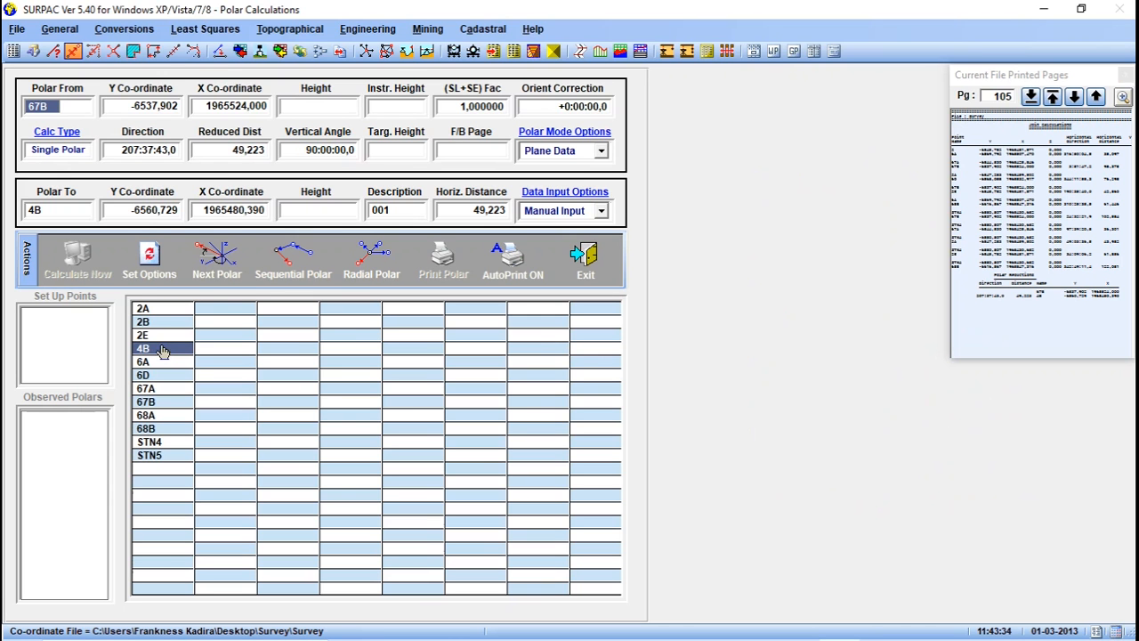
Step: Calculate a new polar from point 2A toward point 2E with distance 3.946 to point 2B, and check it on the printed page
click(219, 258)
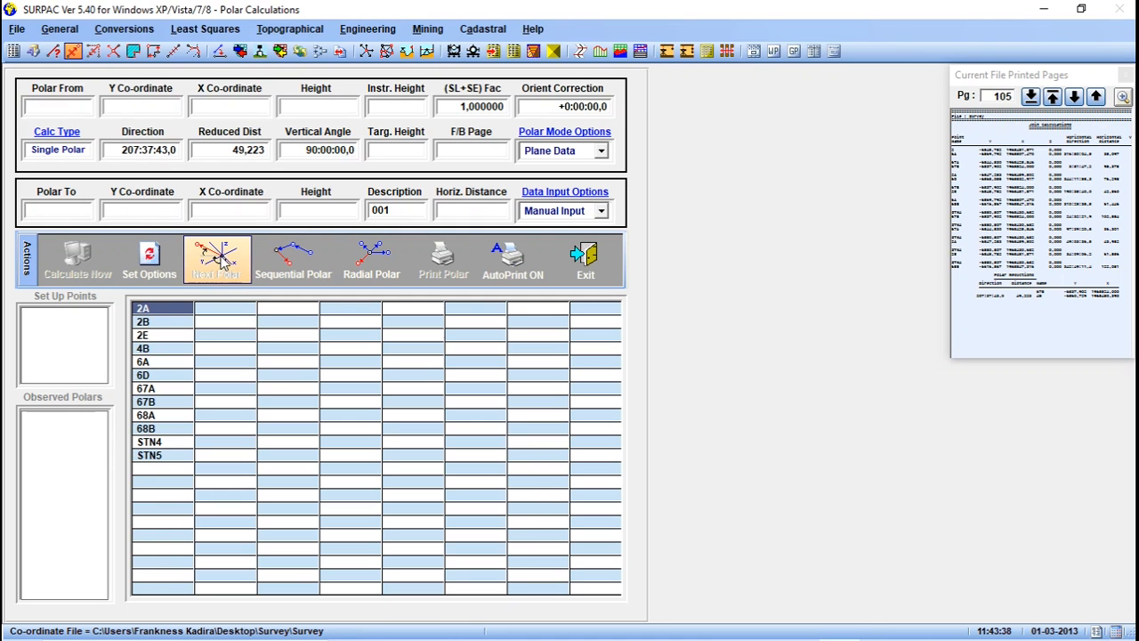
click(172, 316)
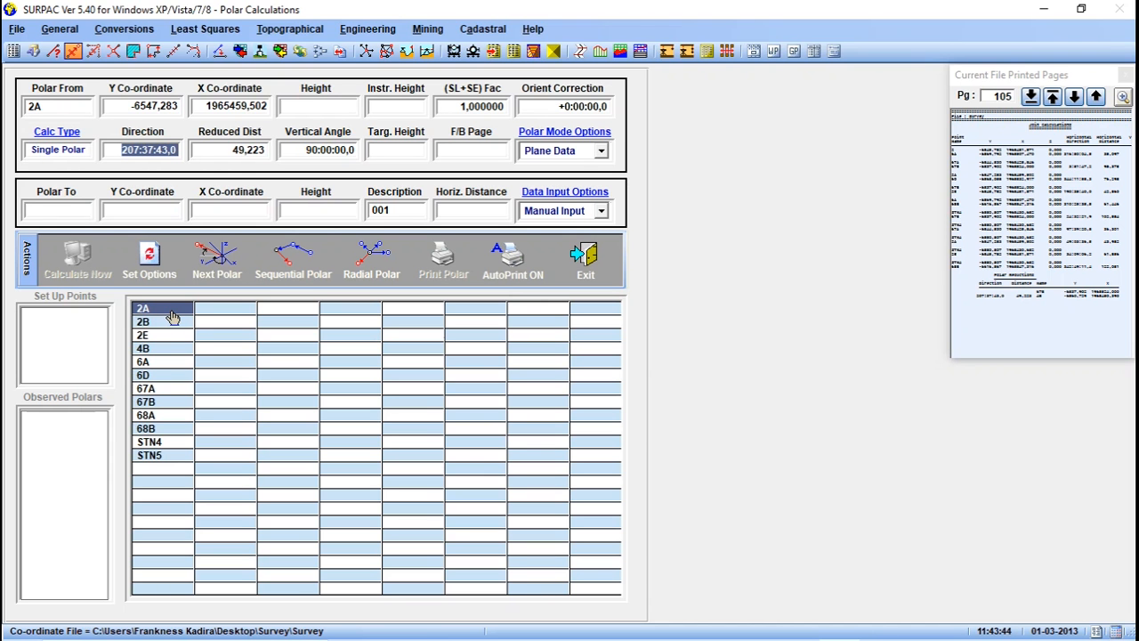
click(170, 335)
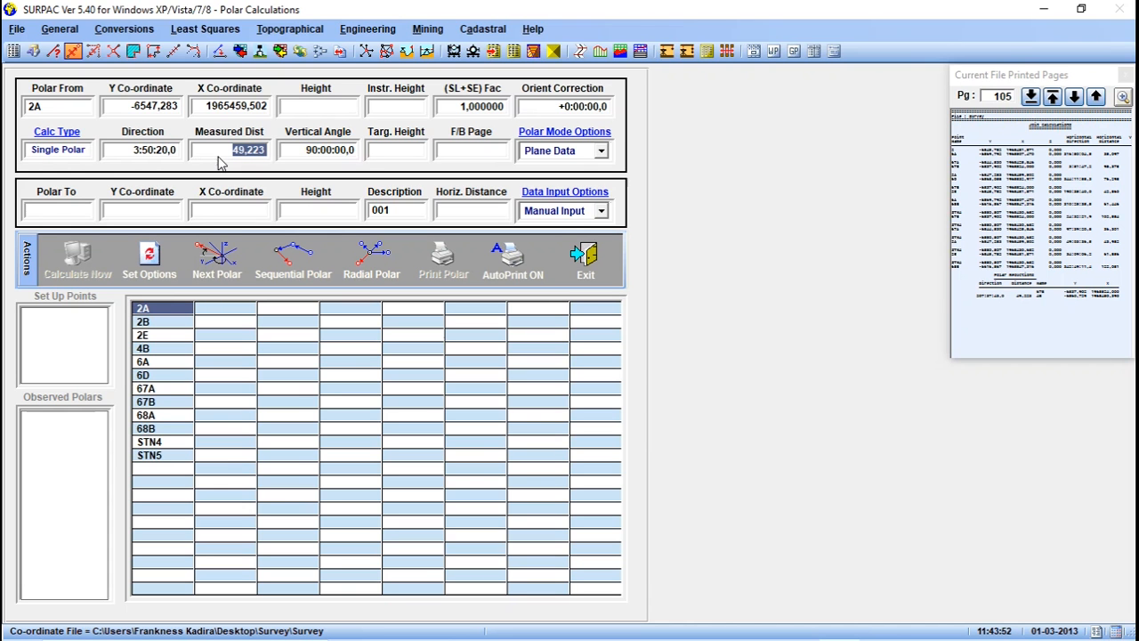
text(3.946)
click(55, 211)
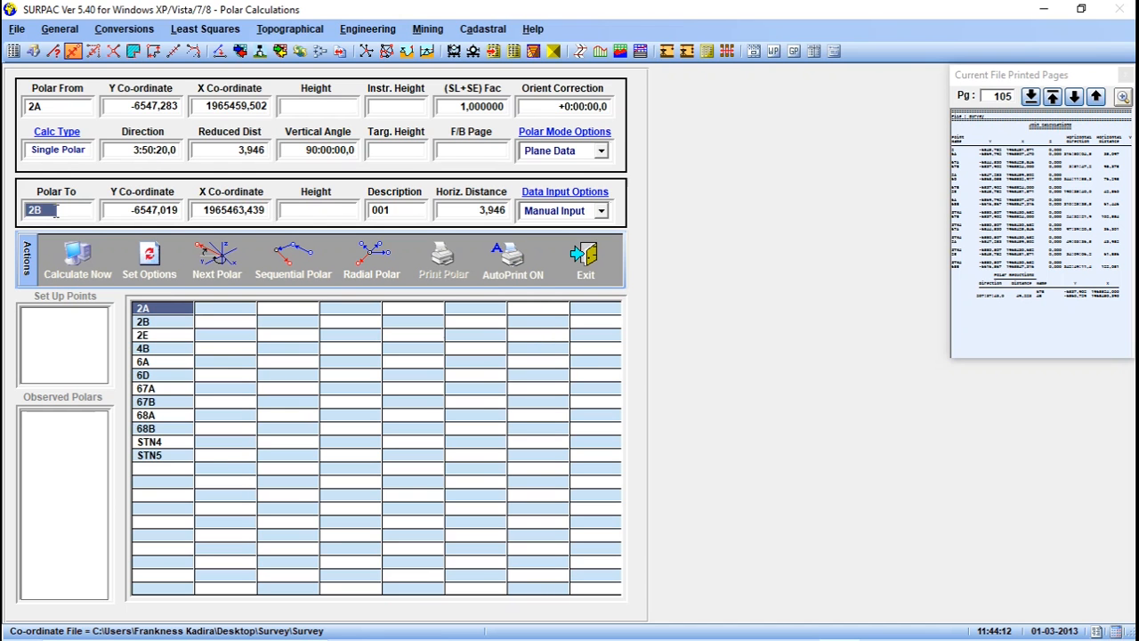
click(87, 259)
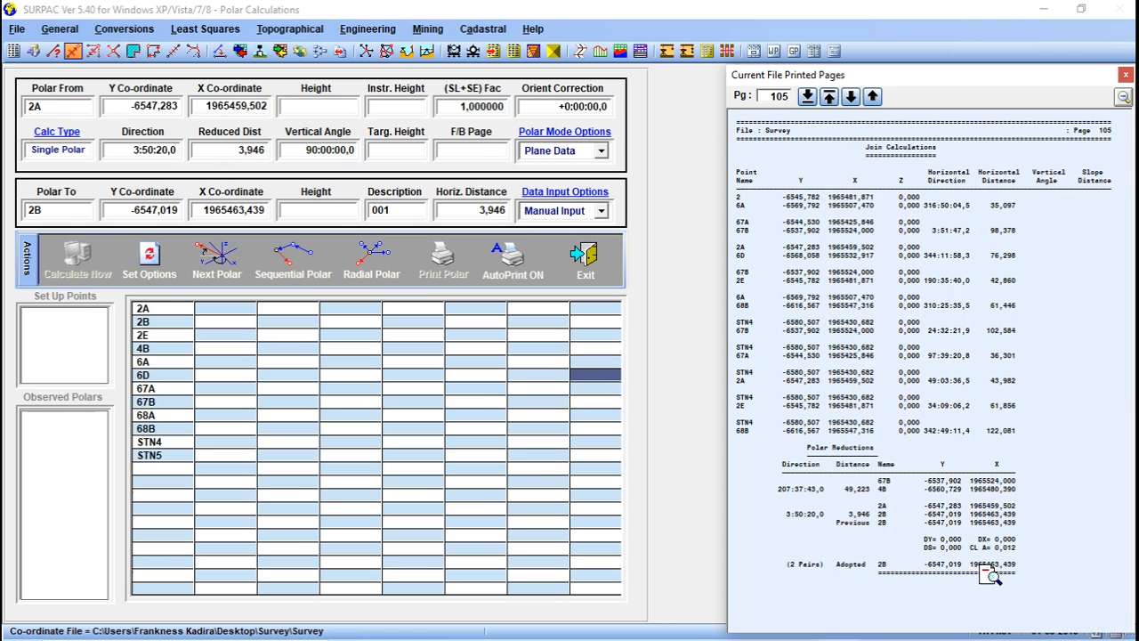
click(687, 356)
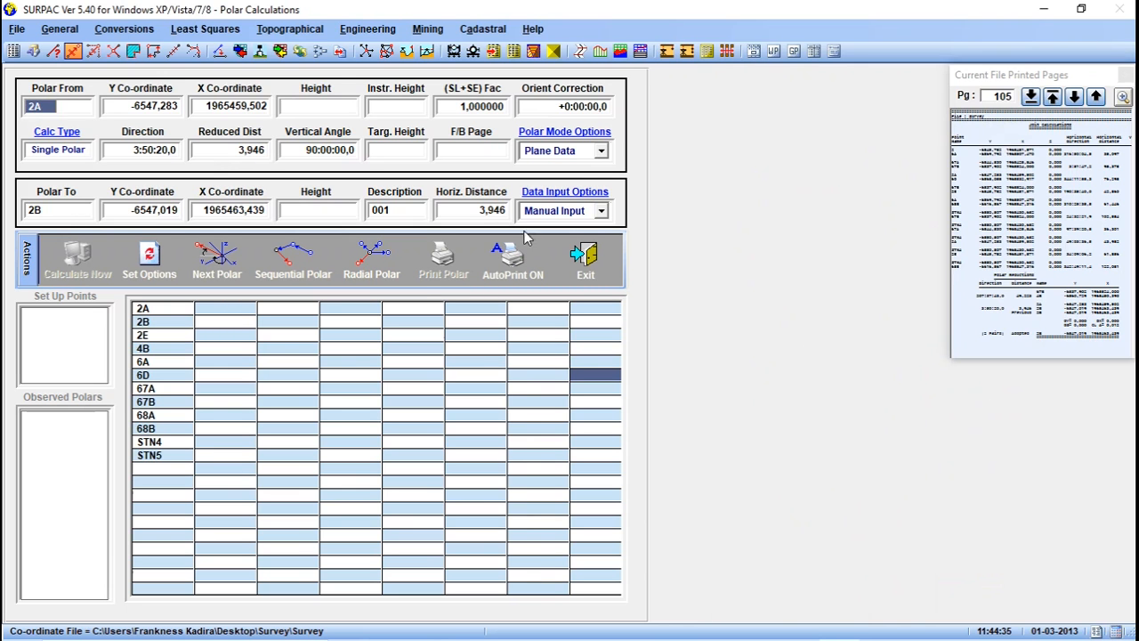
Step: Start a new polar from point 67A, taking the direction toward point 68B
click(209, 261)
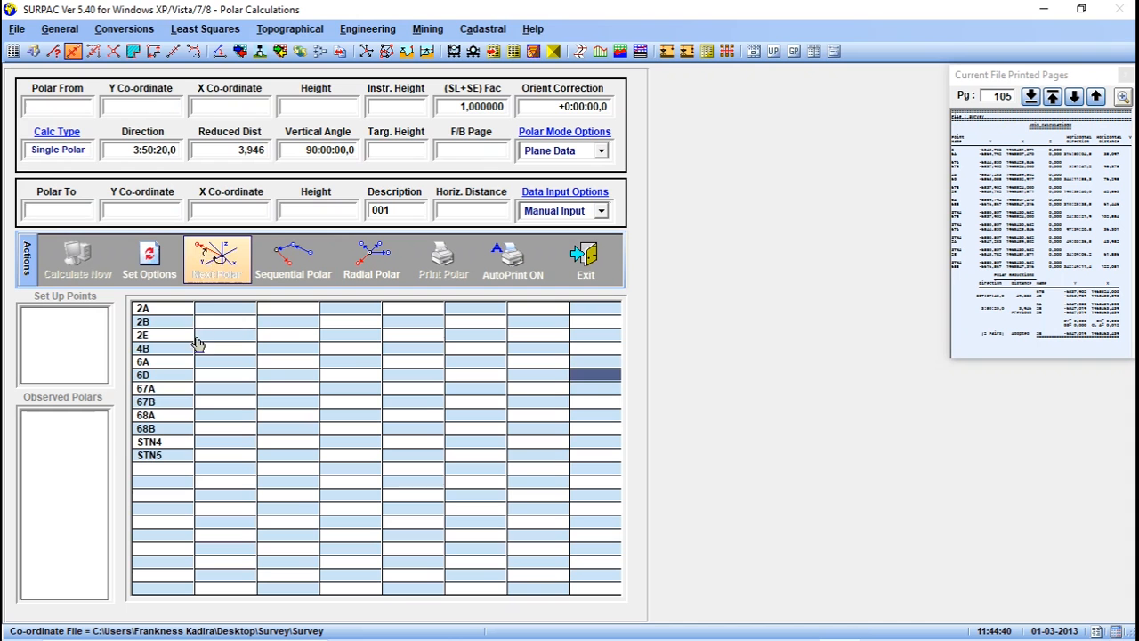
click(174, 405)
click(174, 391)
double_click(176, 397)
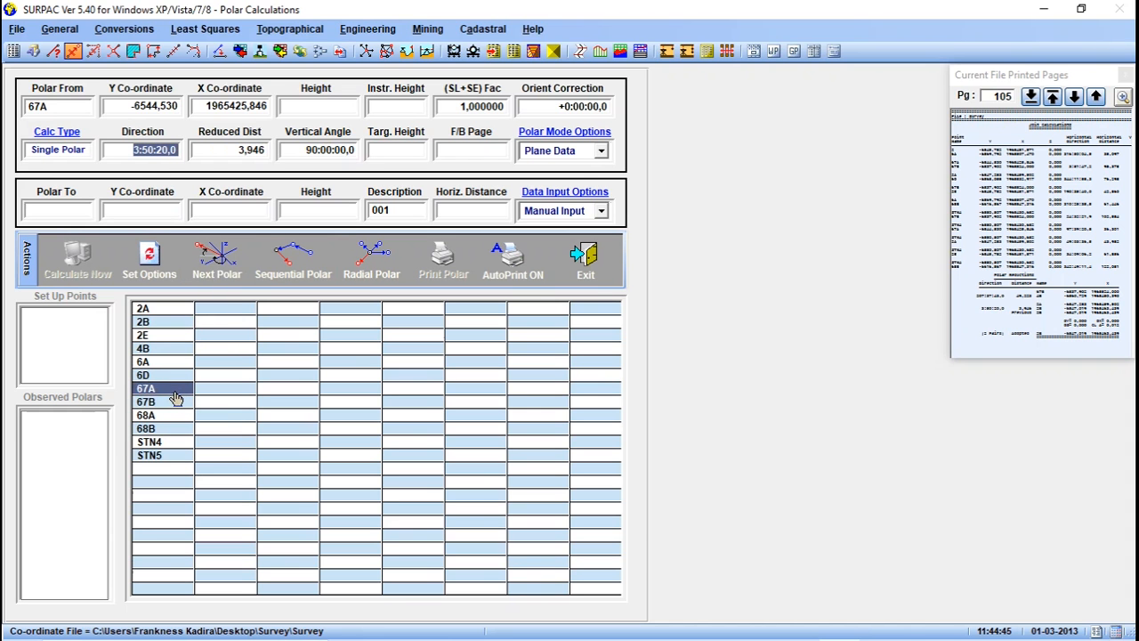
click(174, 402)
click(169, 416)
click(167, 429)
double_click(167, 429)
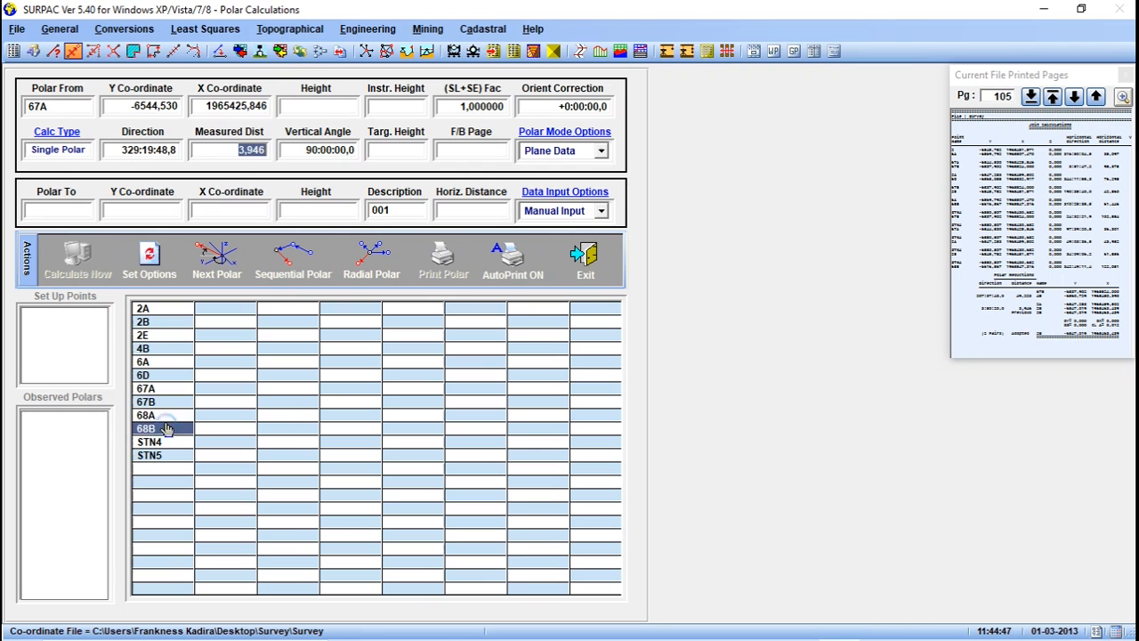
Step: Name the polar's target point 3A, set its distance to 67.800, calculate it, and clear the form for another polar
click(60, 210)
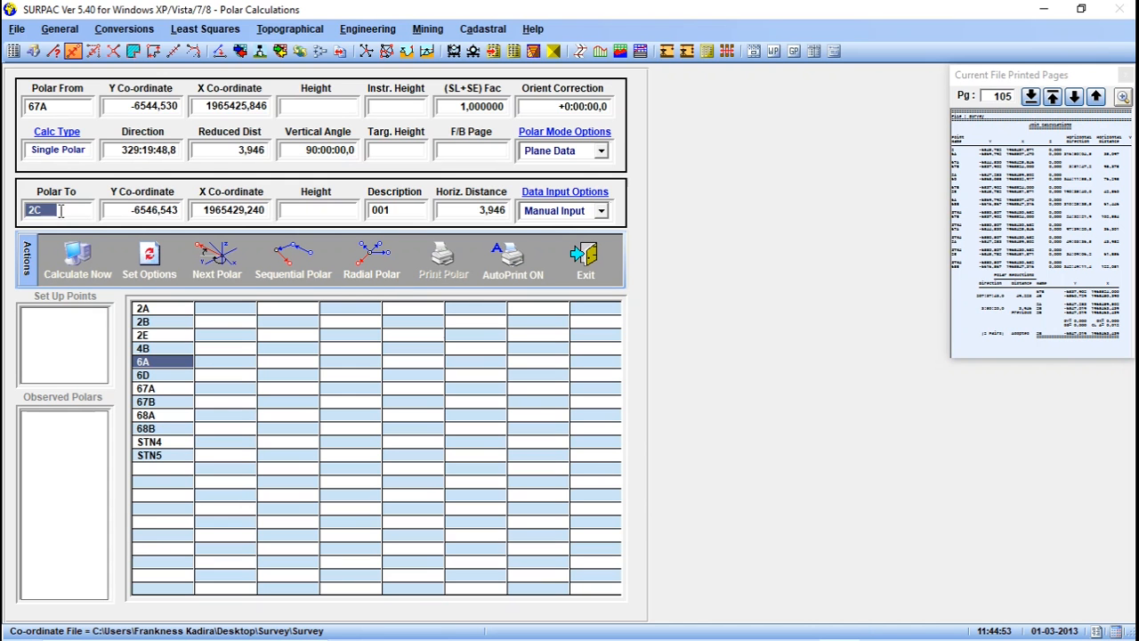
text(3A)
click(251, 152)
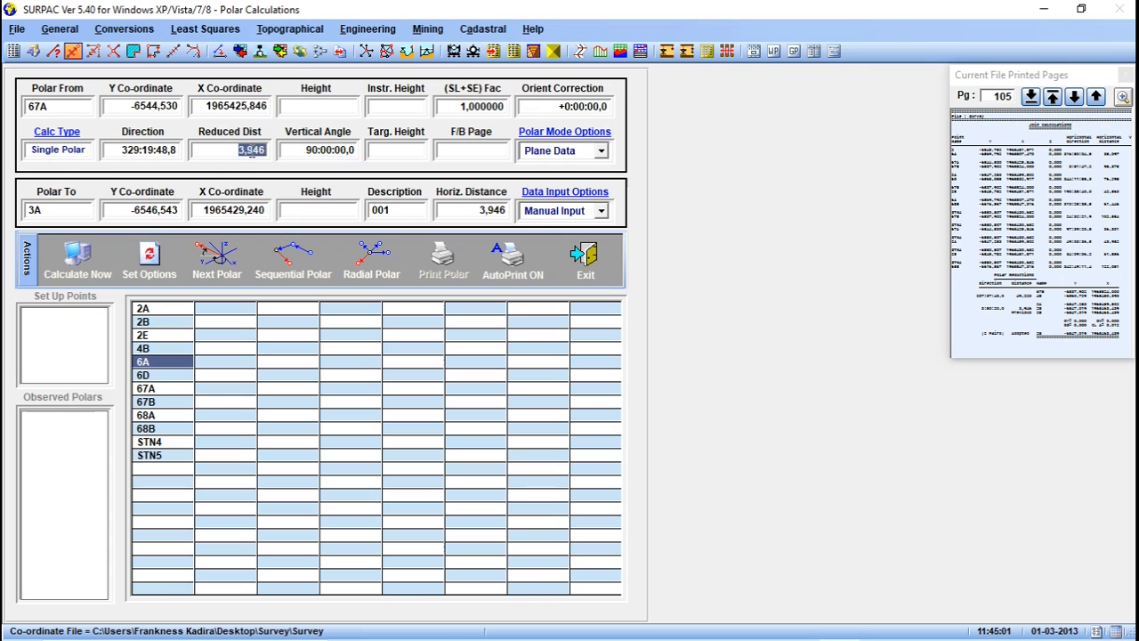
text(67.)
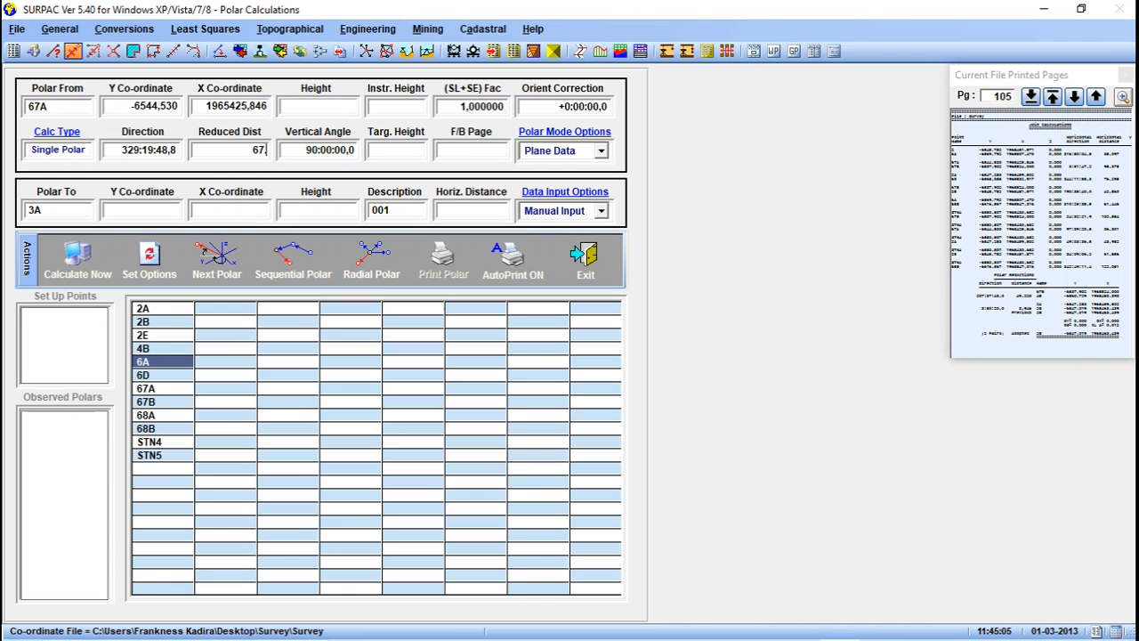
text(800)
click(77, 255)
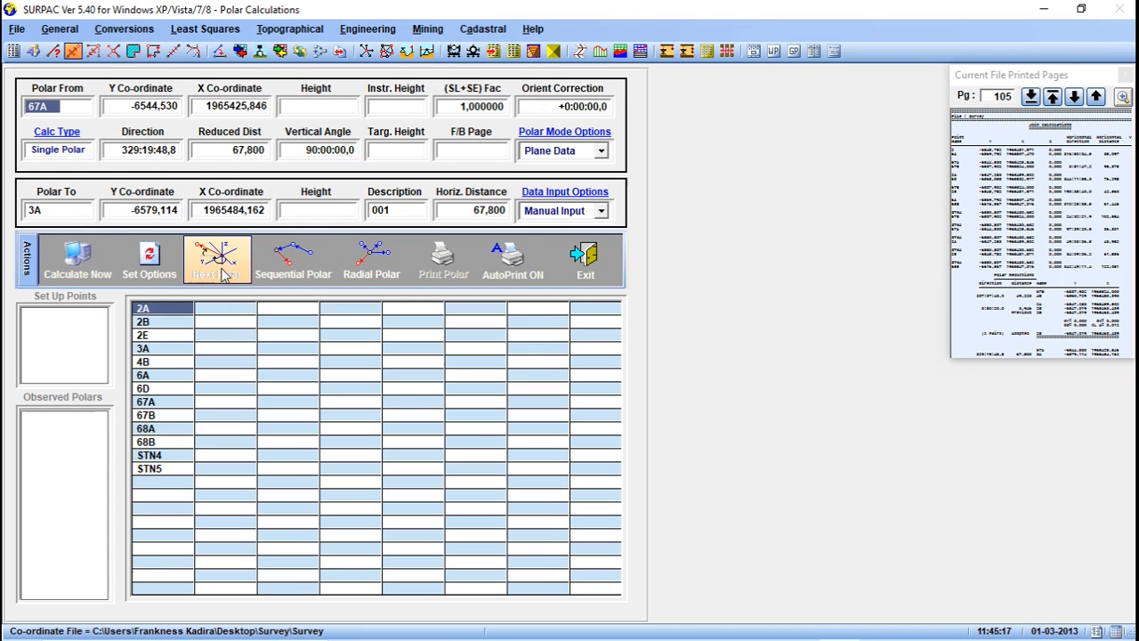
click(223, 275)
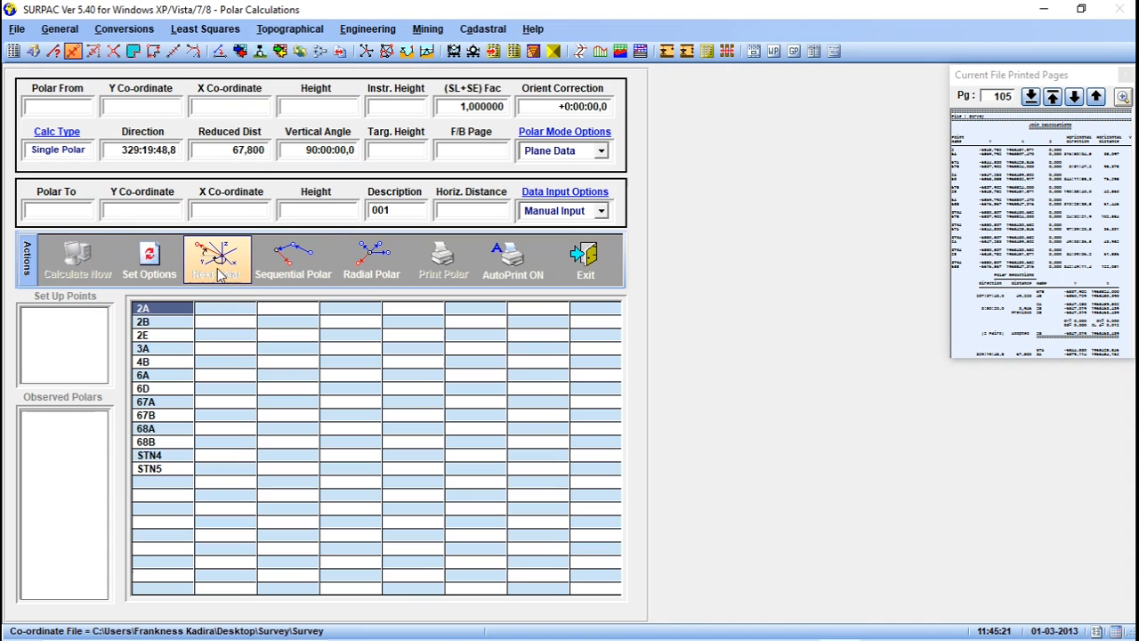
Step: Start a polar from point 67A, taking the direction toward point 67B
click(74, 210)
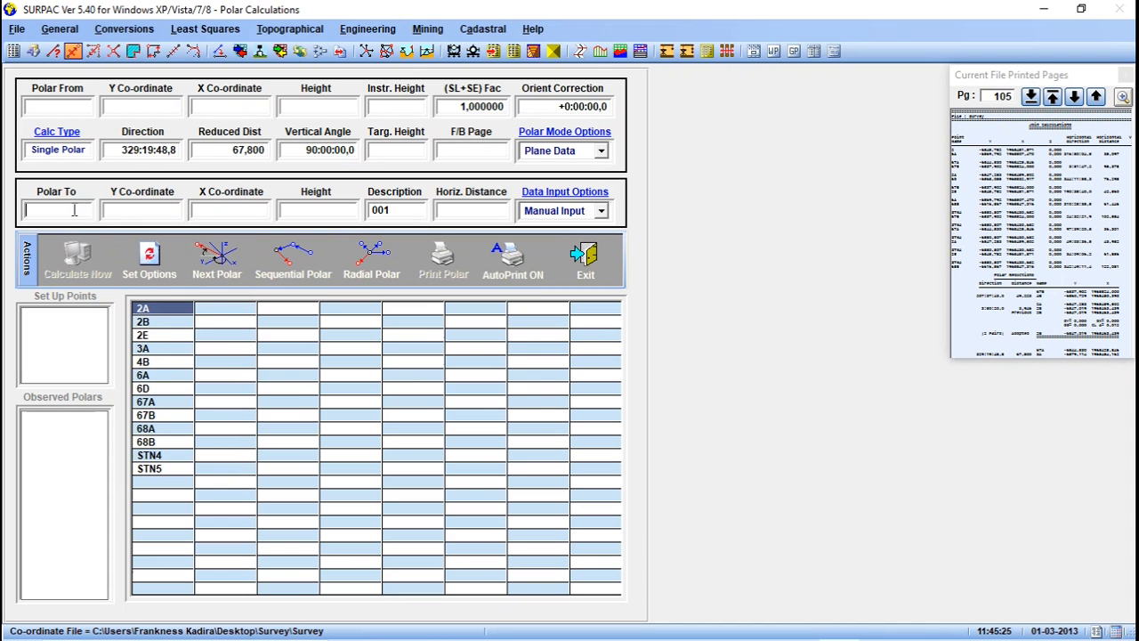
text(1A)
click(136, 350)
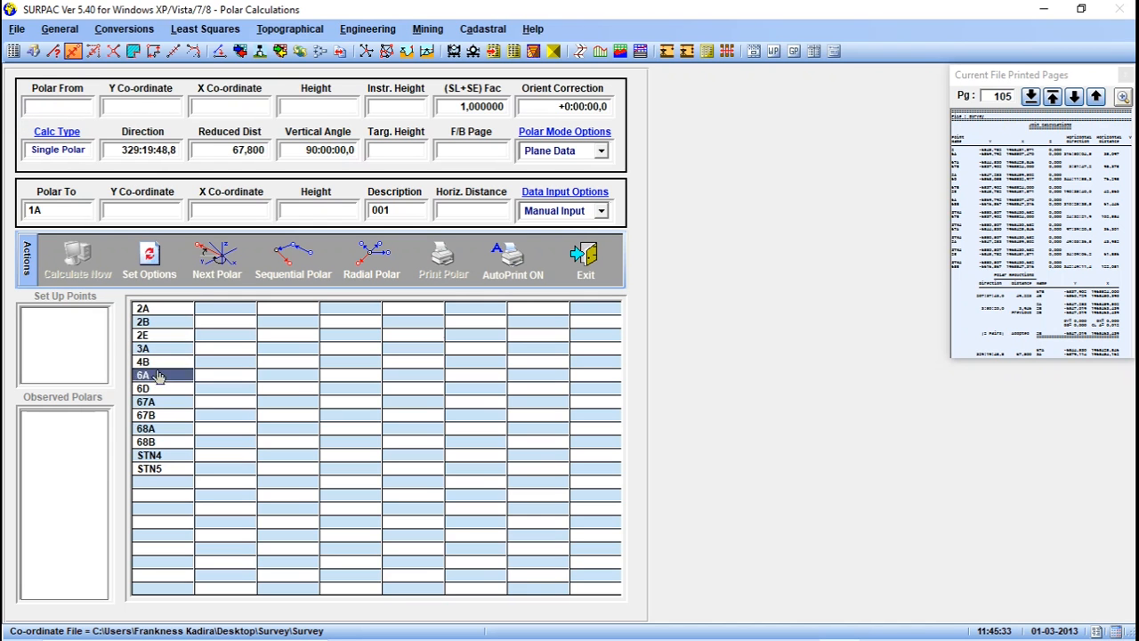
double_click(147, 402)
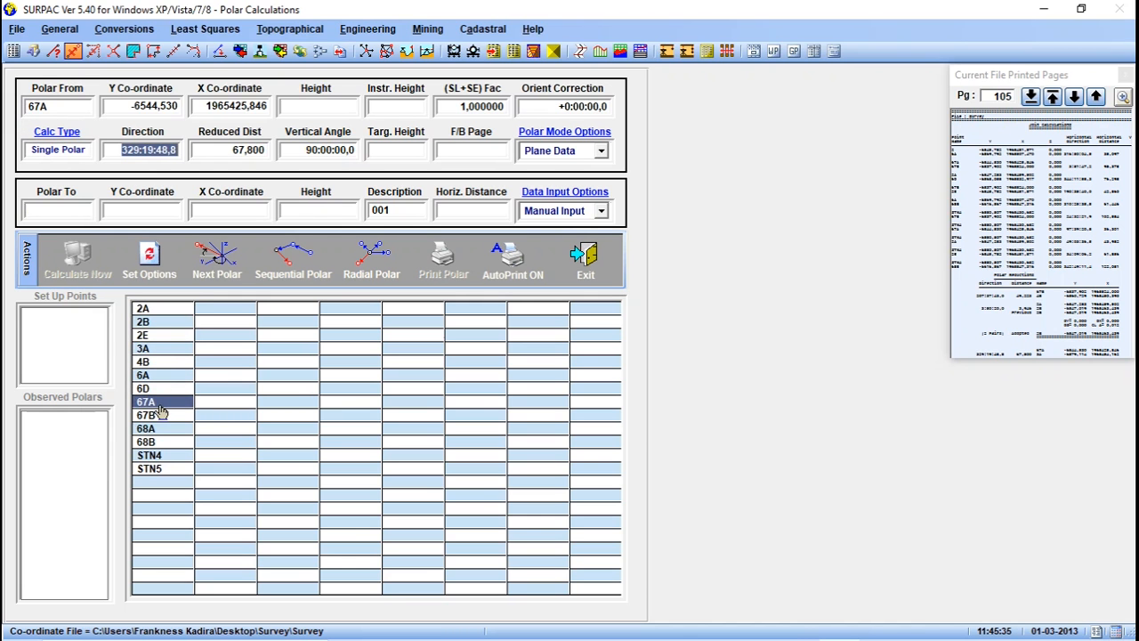
click(162, 414)
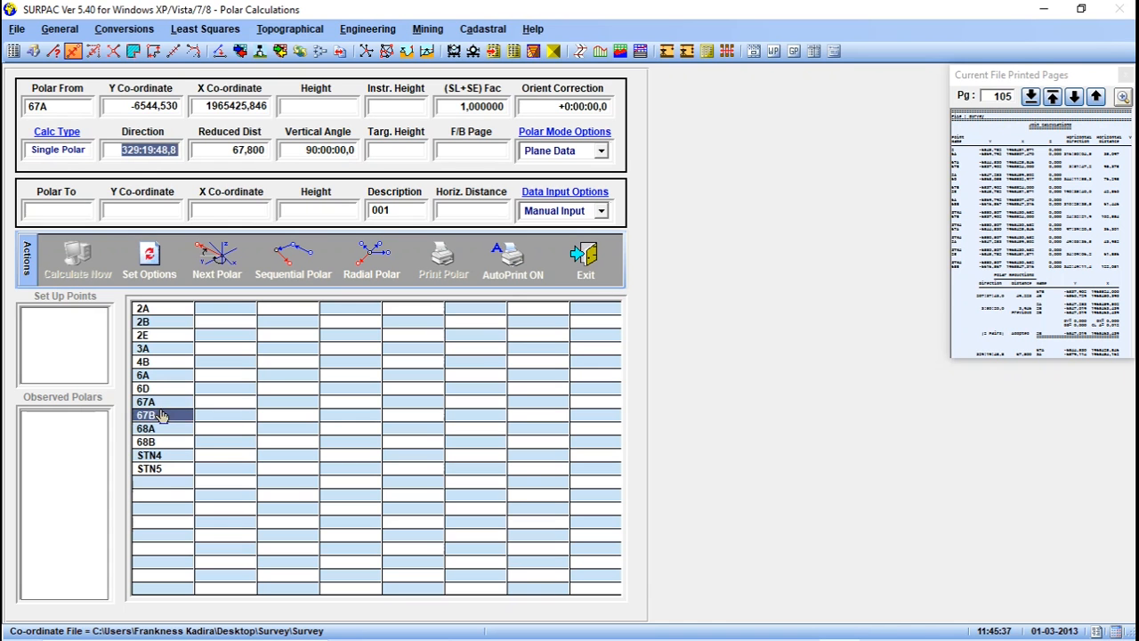
double_click(162, 414)
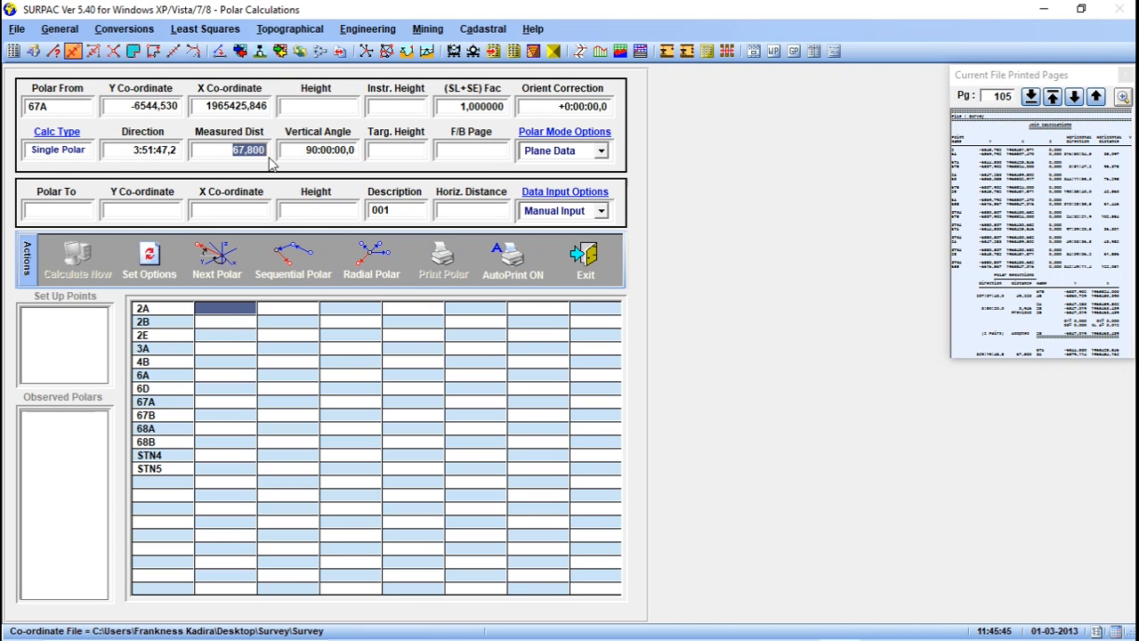
Step: Set the polar's distance to 40, name its target point 1A, calculate it, and check its entry on the printed page
text(40)
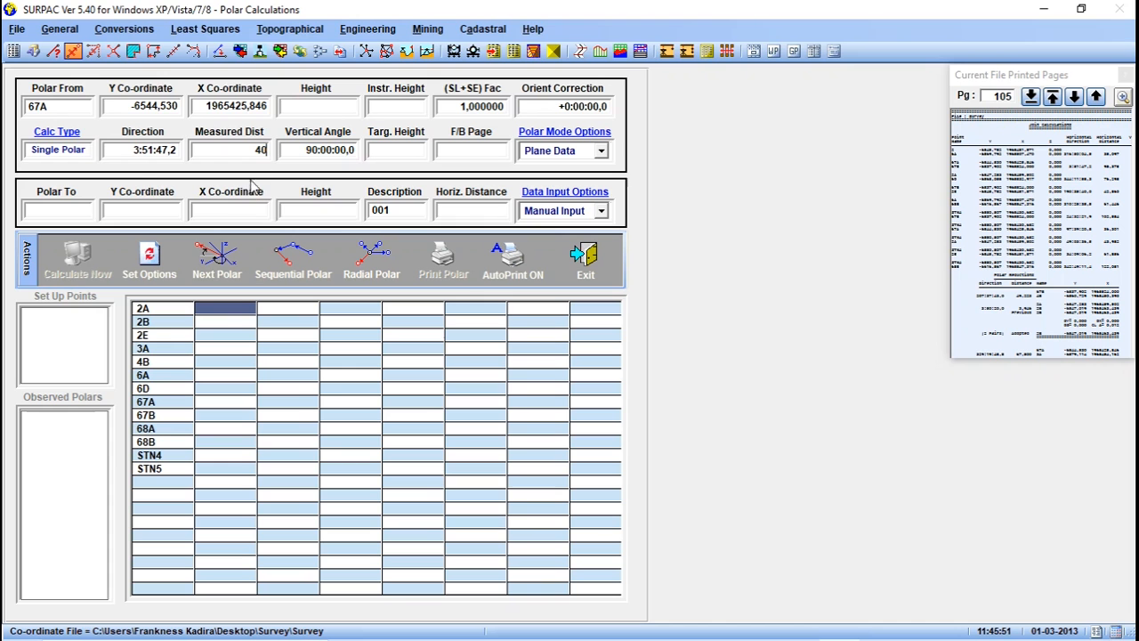
click(77, 209)
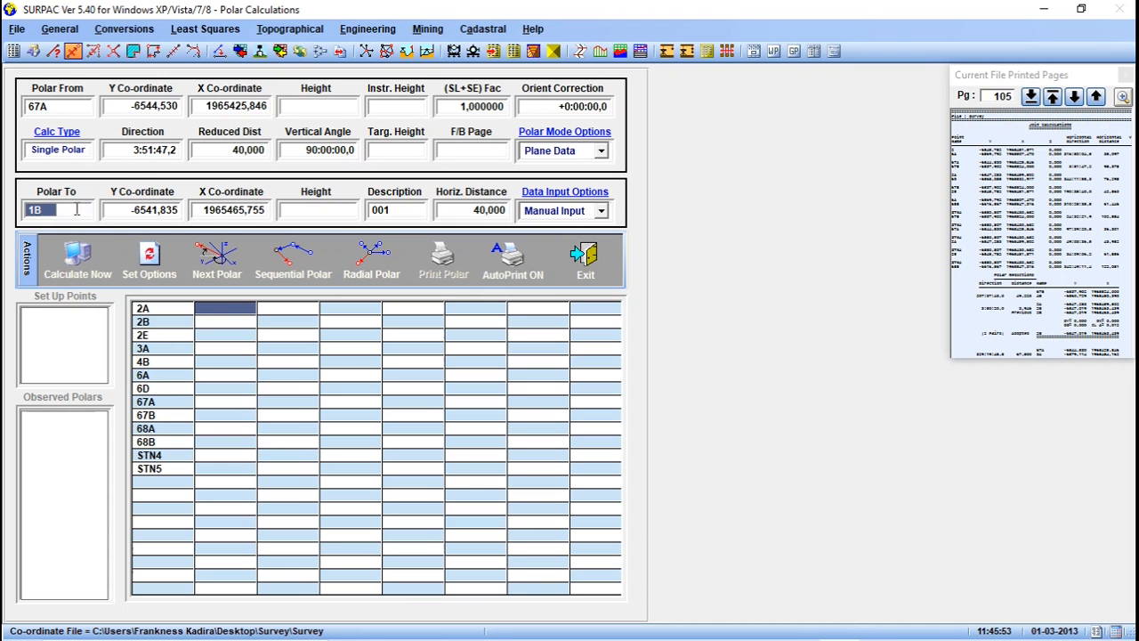
text(1A)
click(78, 264)
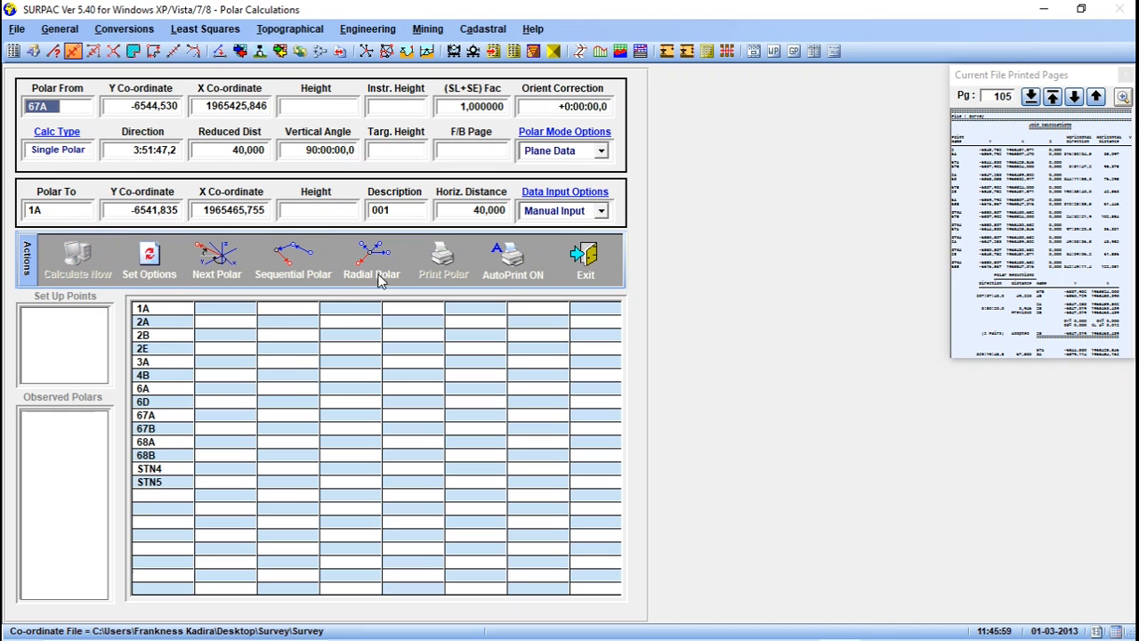
click(978, 316)
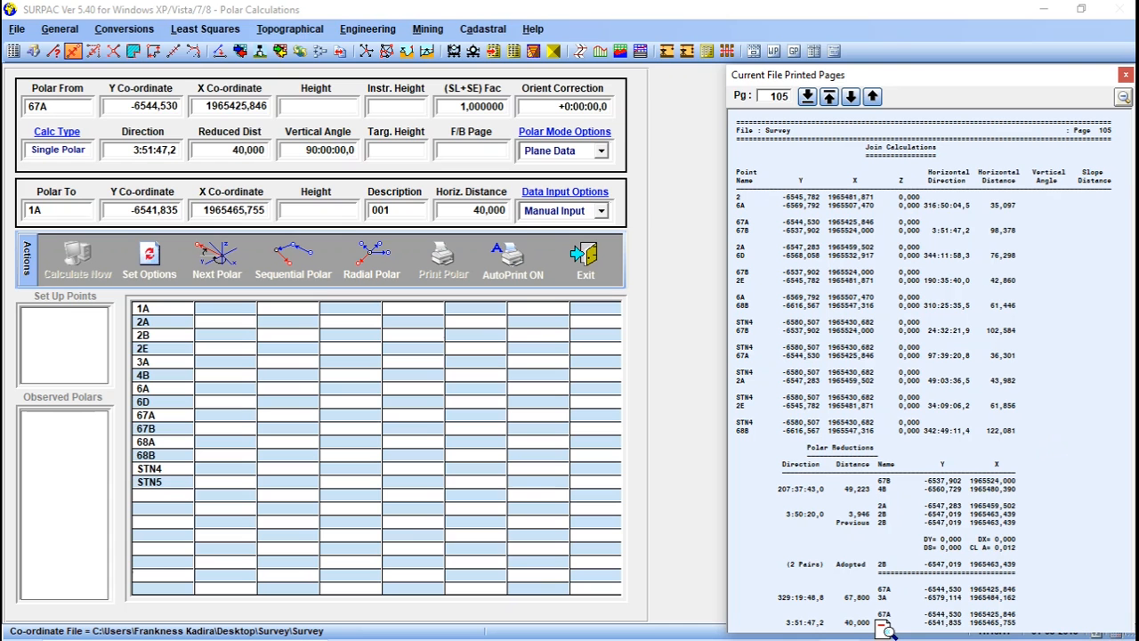
click(721, 306)
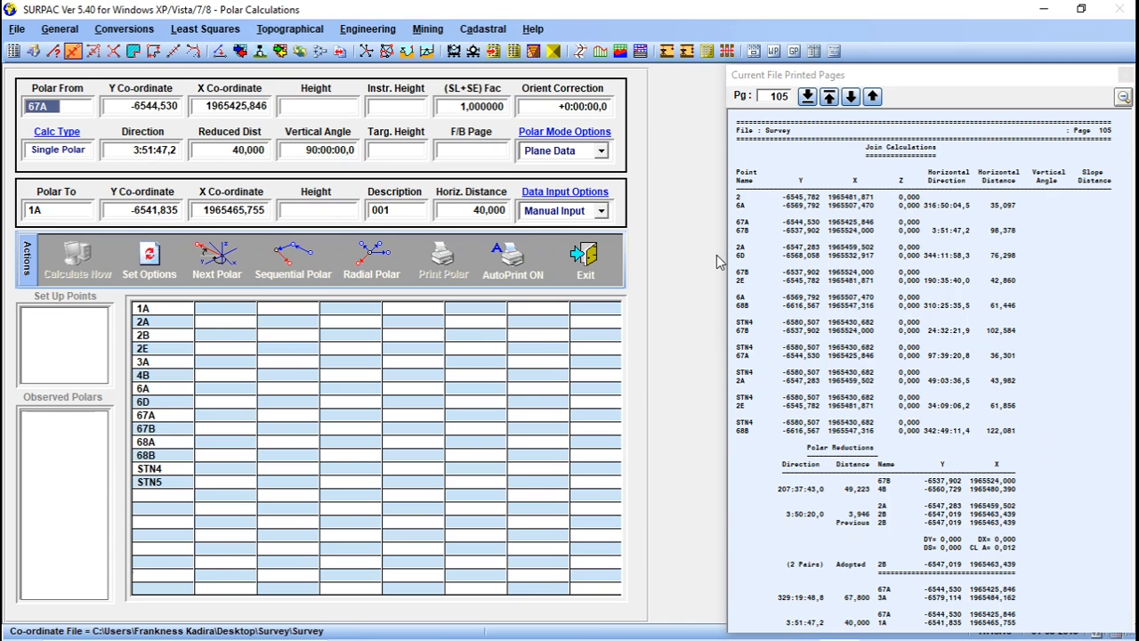
click(1068, 388)
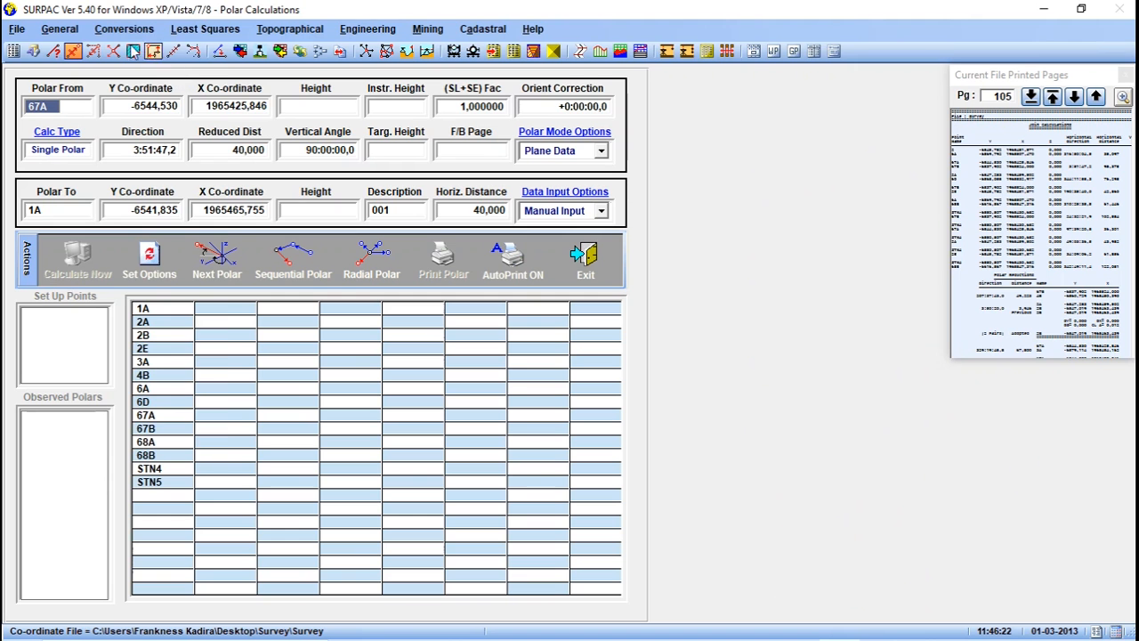
Step: Open the coordinate file for editing to review the stored and calculated points
click(55, 28)
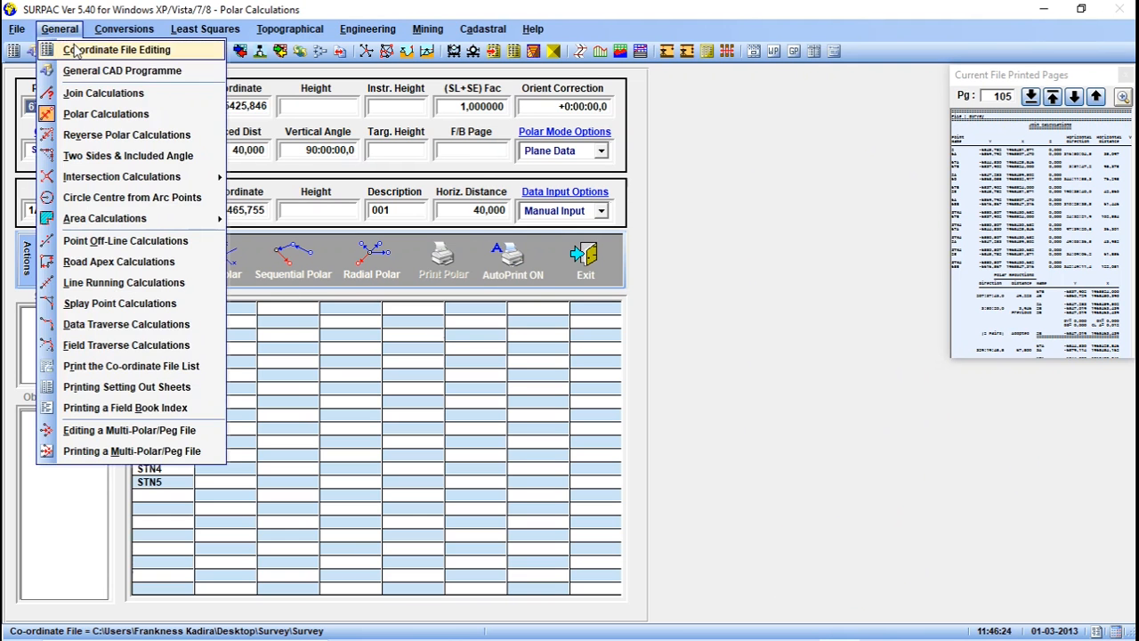
click(89, 48)
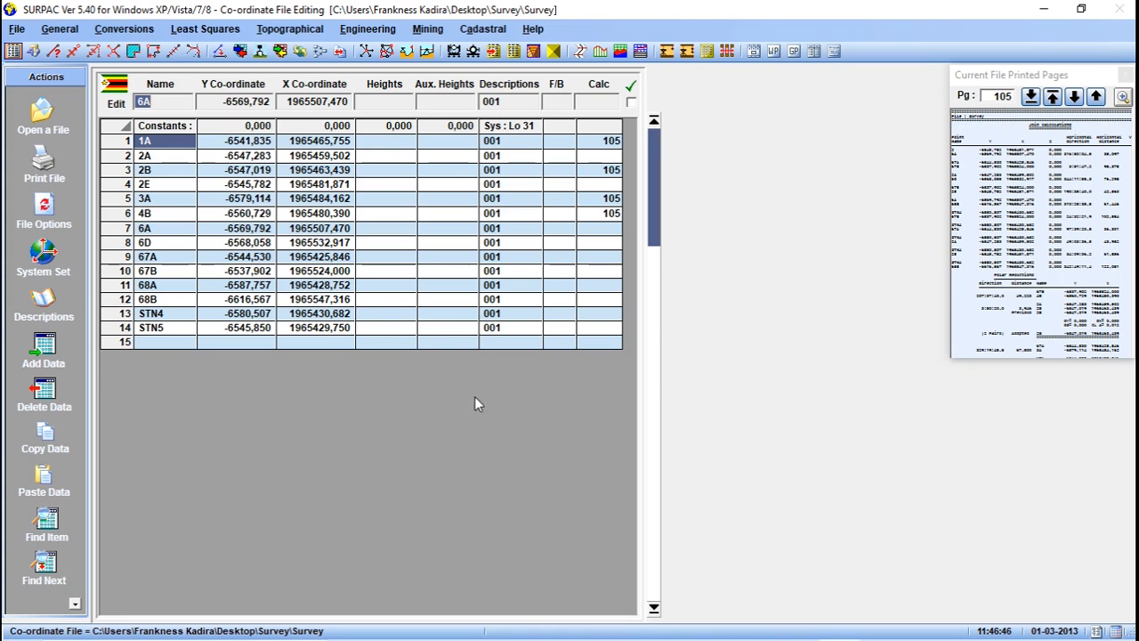
Step: Switch to Photos and enlarge the exam page with the area questions to read the boundary points of both figures
mouse_move(640, 638)
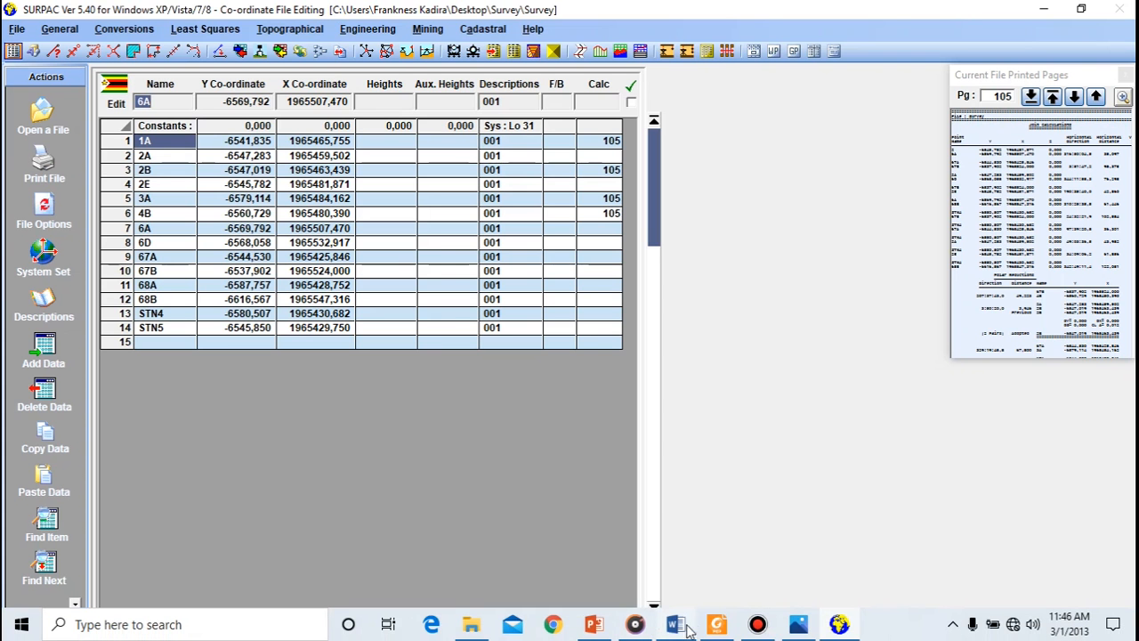
click(795, 627)
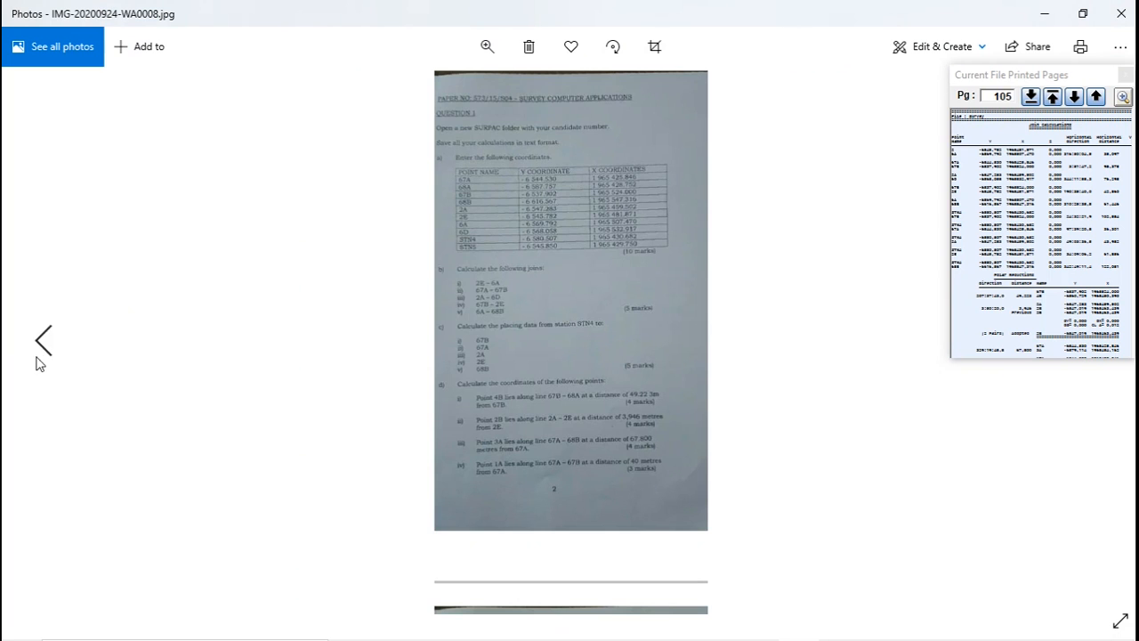
click(37, 345)
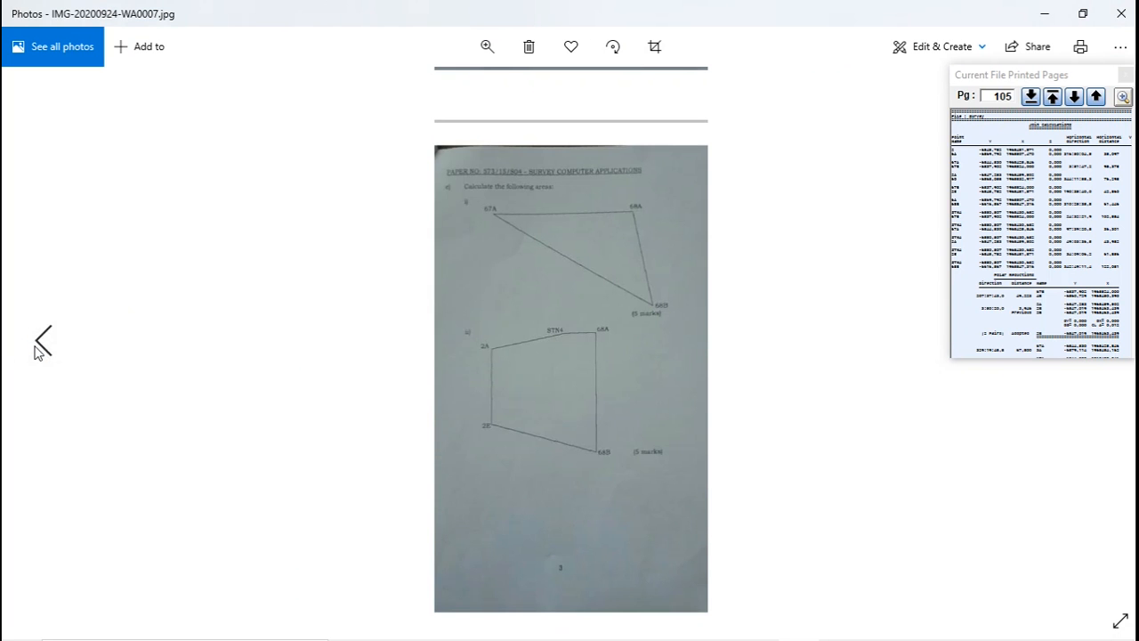
click(487, 47)
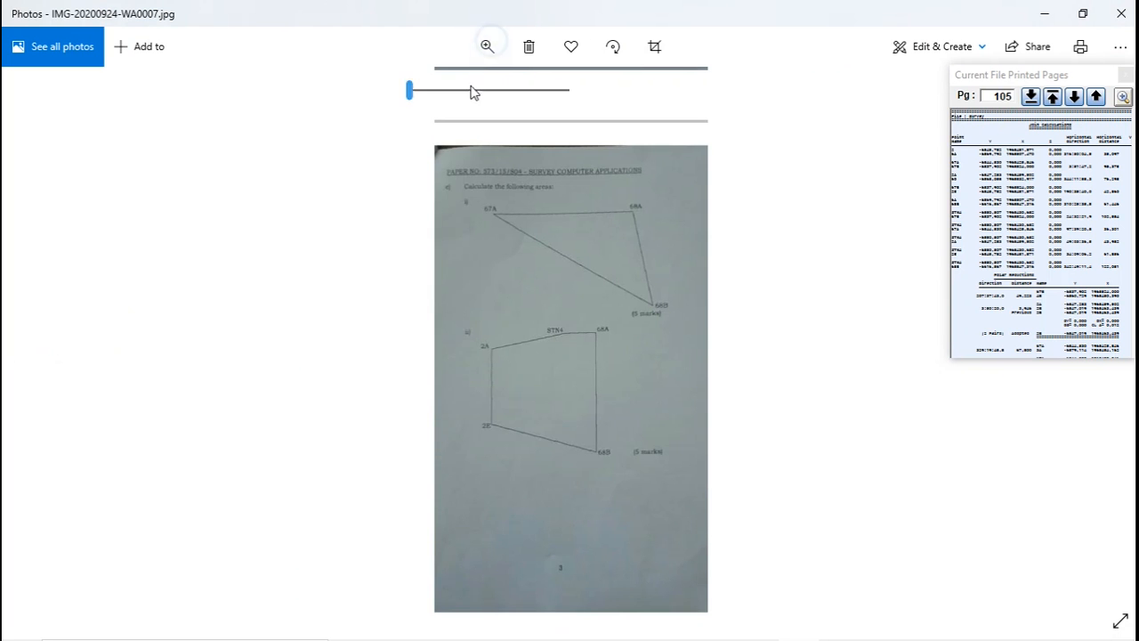
click(422, 91)
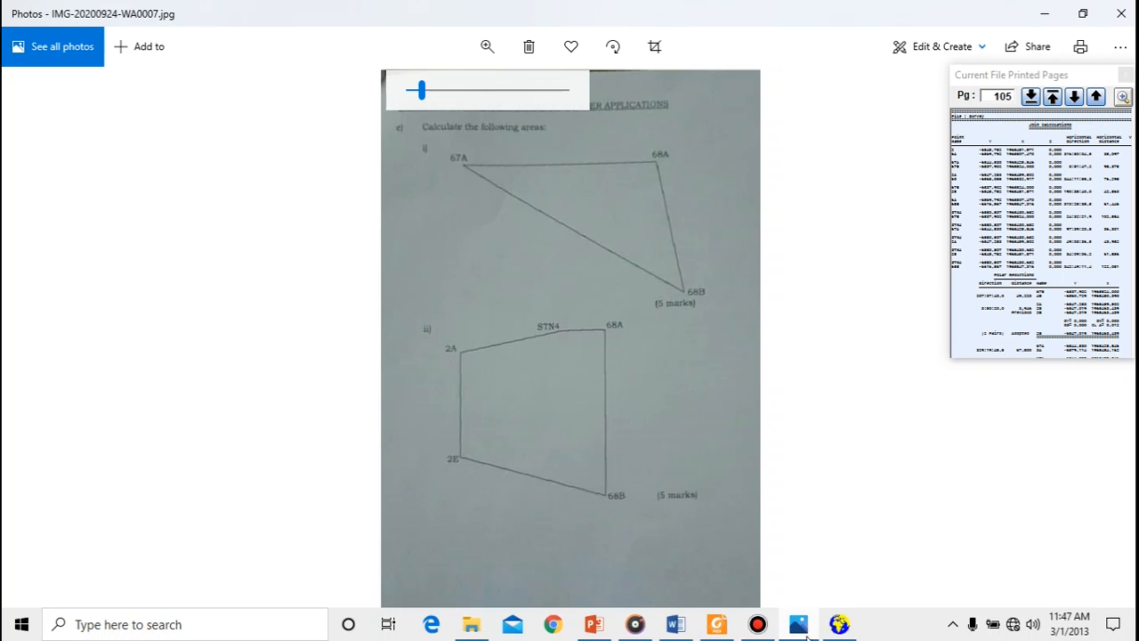
Step: Return to SURPAC, open the area calculation with data from coordinates, and move its window clear of the coordinate list
click(839, 624)
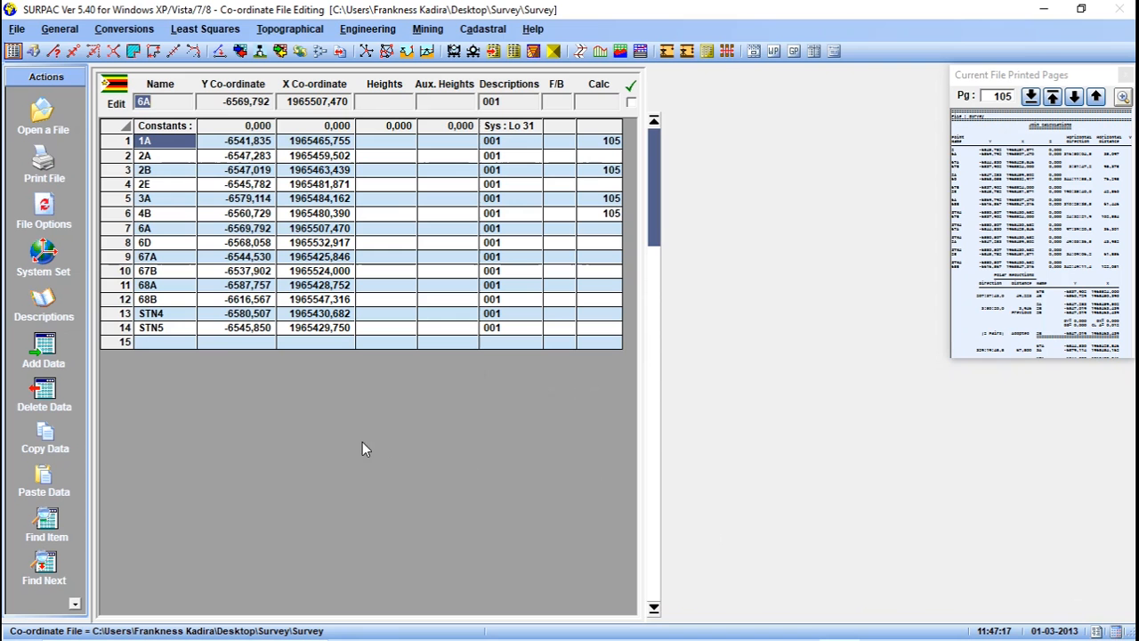
click(60, 29)
mouse_move(96, 221)
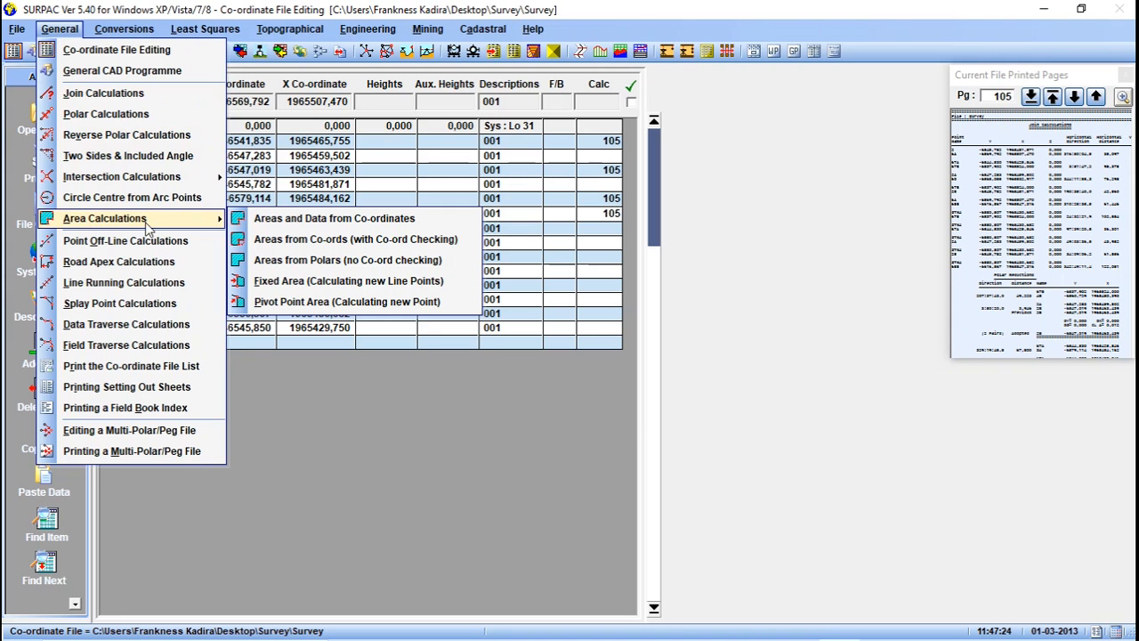
click(276, 218)
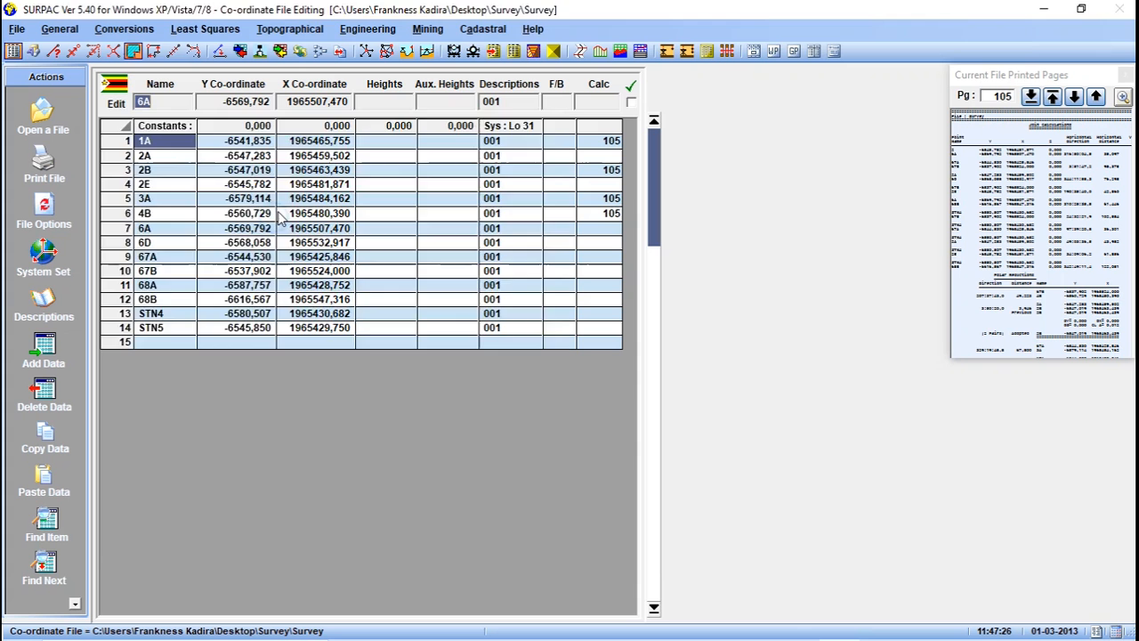
drag(307, 118, 683, 85)
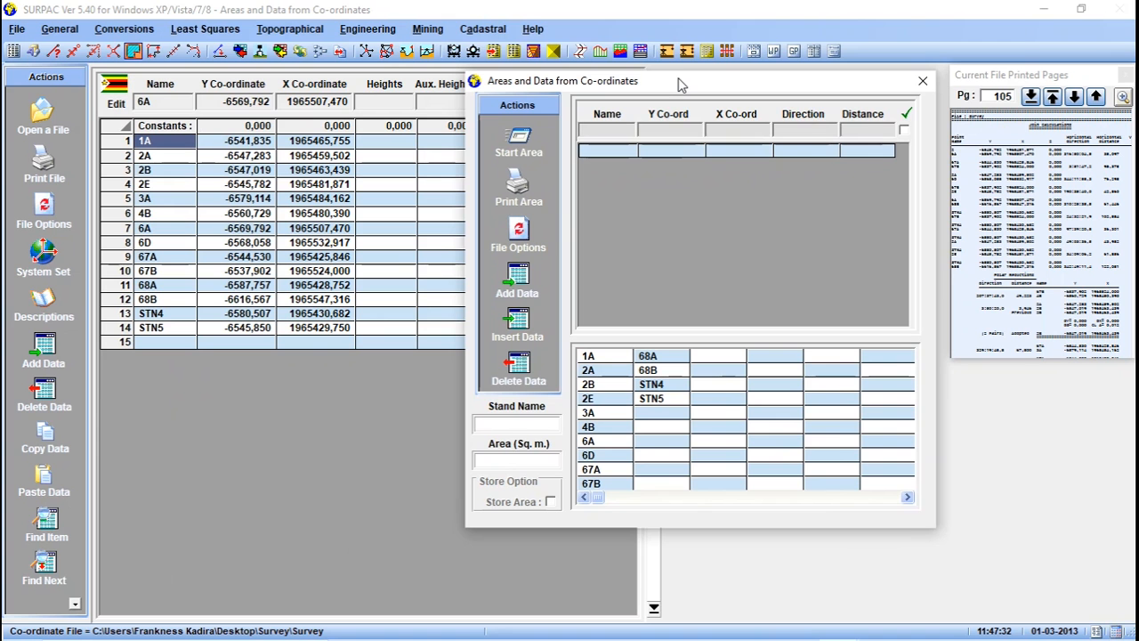
drag(678, 82, 721, 76)
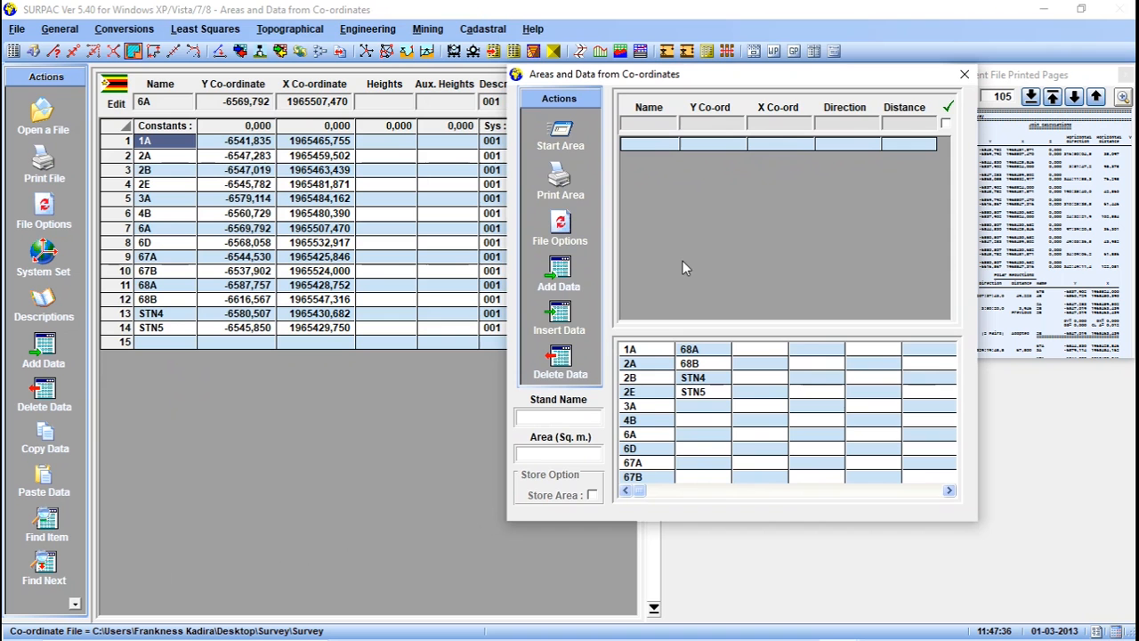
Step: Calculate the first area by entering boundary points 67A, 68A and 68B and closing on 67A
double_click(652, 470)
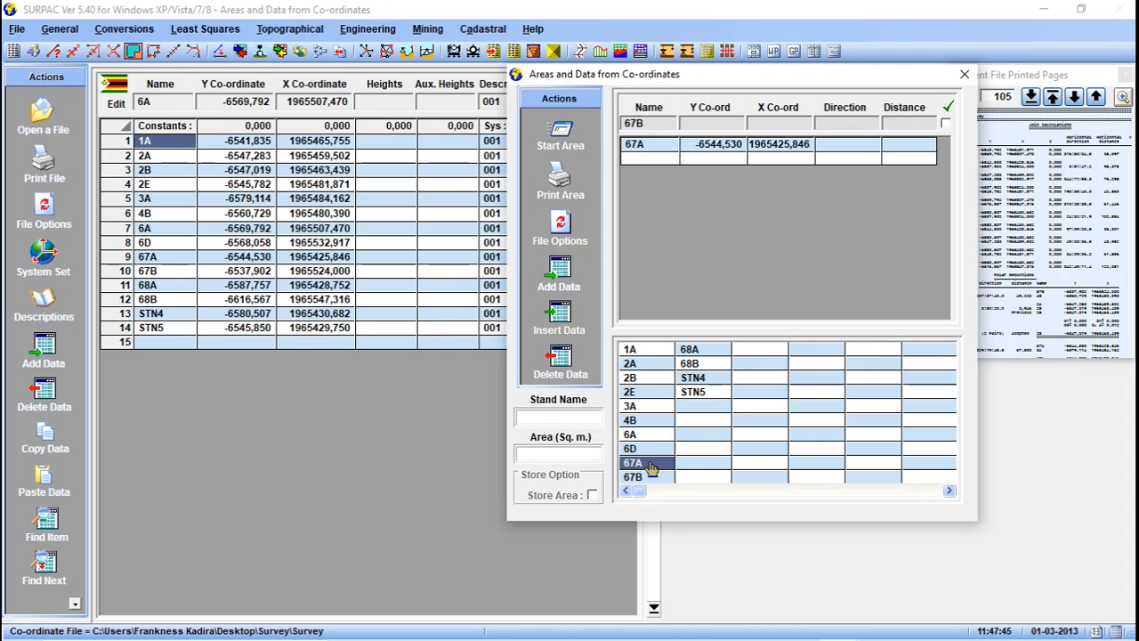
double_click(701, 351)
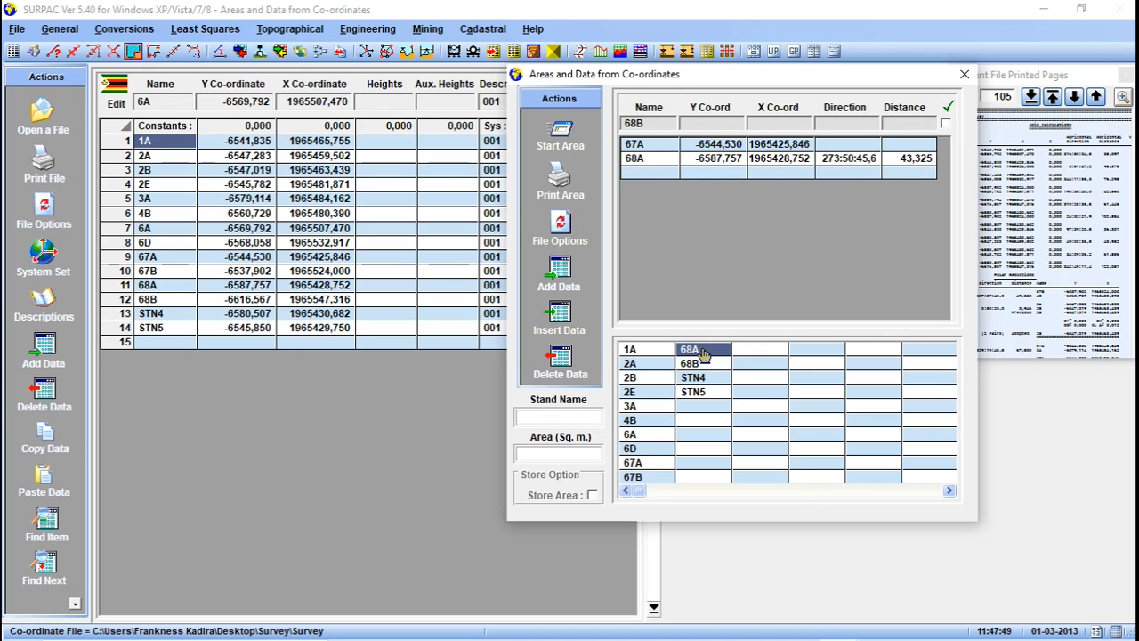
click(698, 365)
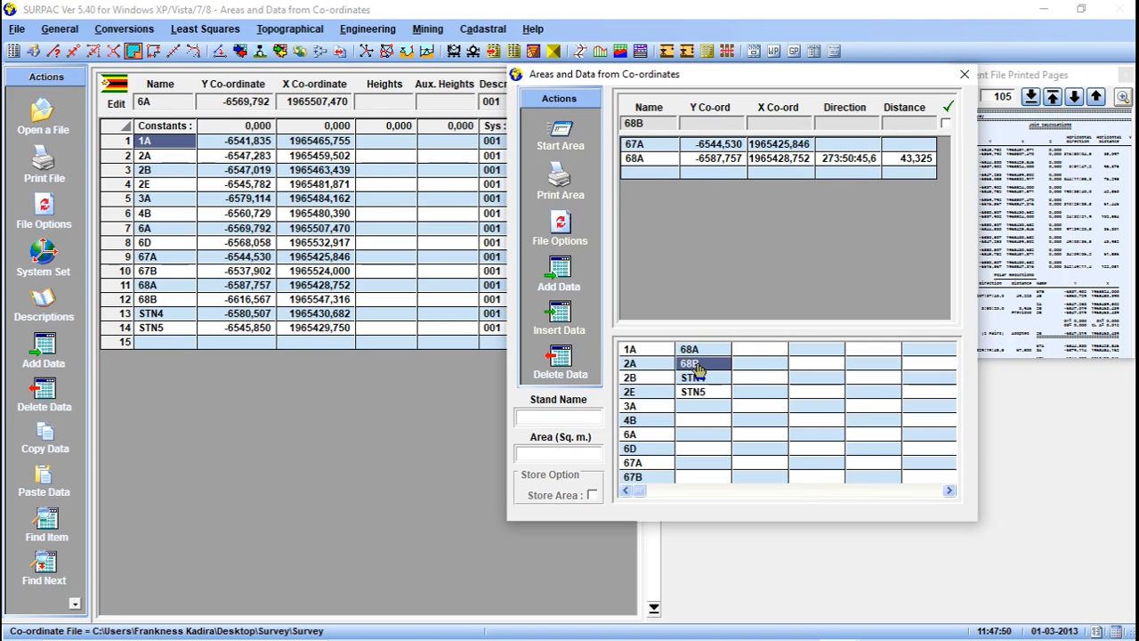
double_click(698, 365)
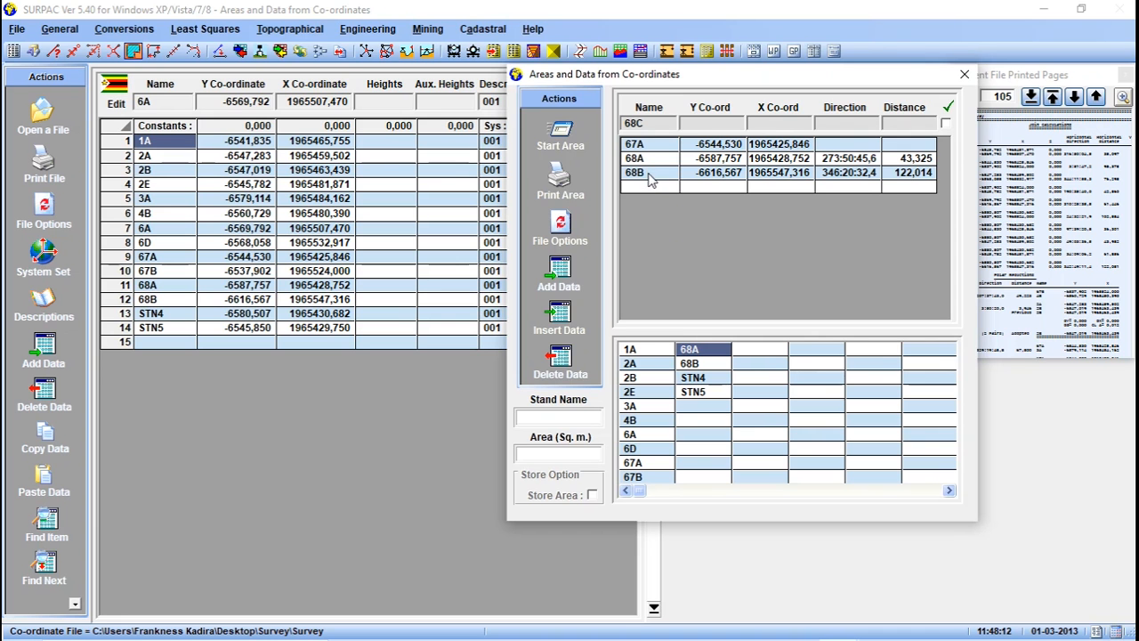
double_click(648, 464)
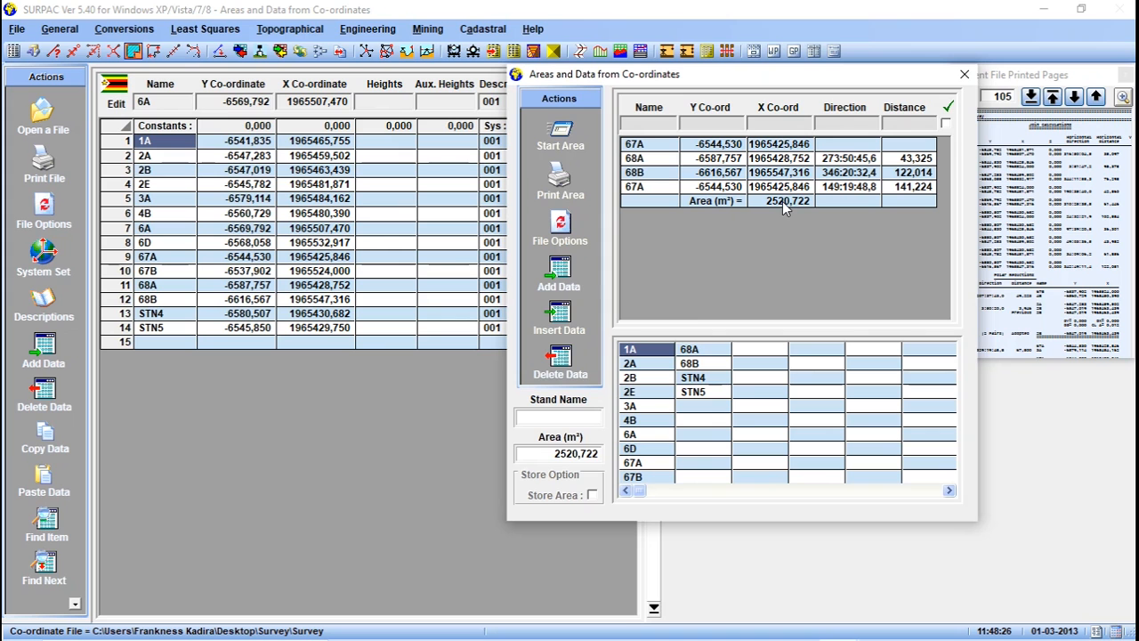
Step: Name the stand A, print its area, and check the enlarged printed page
click(577, 414)
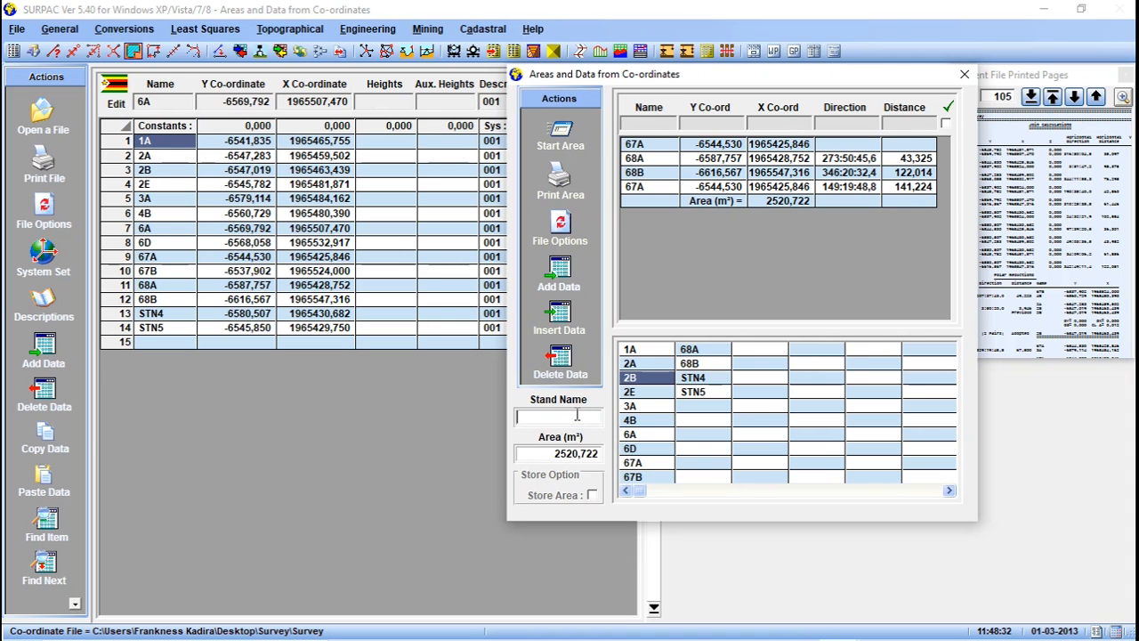
text(A)
click(577, 191)
drag(746, 82, 554, 65)
click(1042, 276)
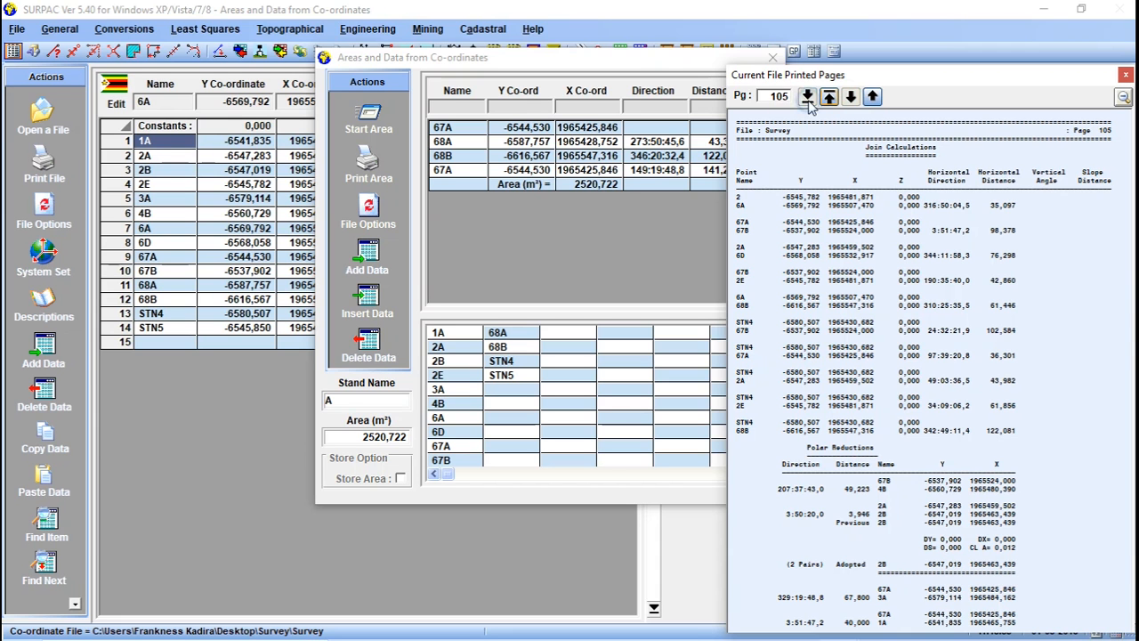
click(638, 79)
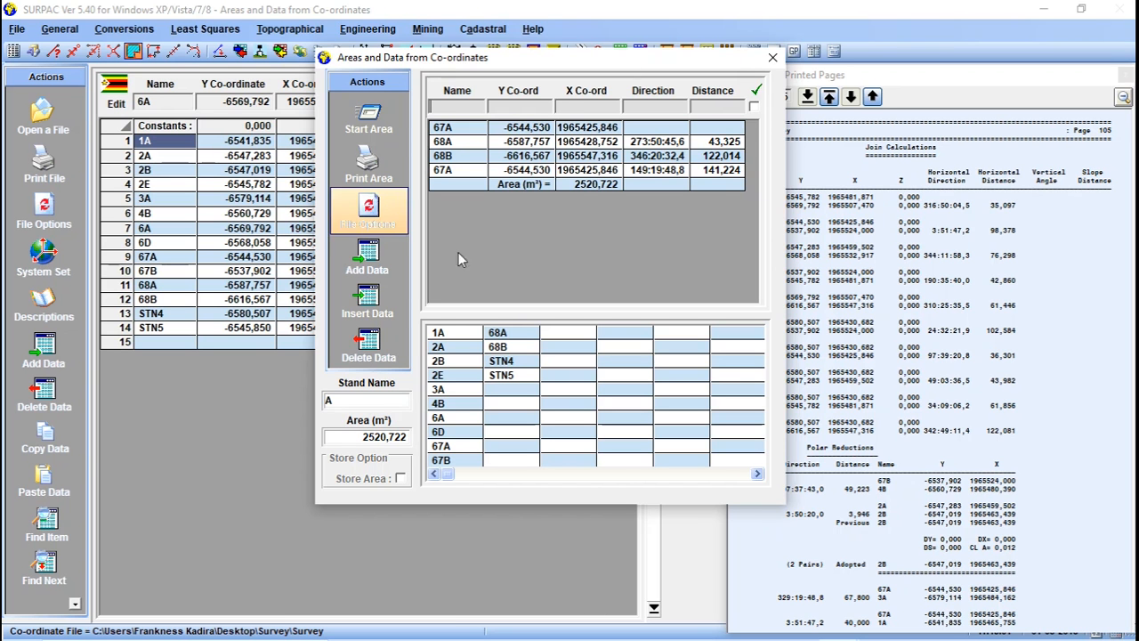
Step: Start a new area and calculate it by entering boundary points 2A, STN4, 68A, 68B and 2E, closing on 2A
click(380, 122)
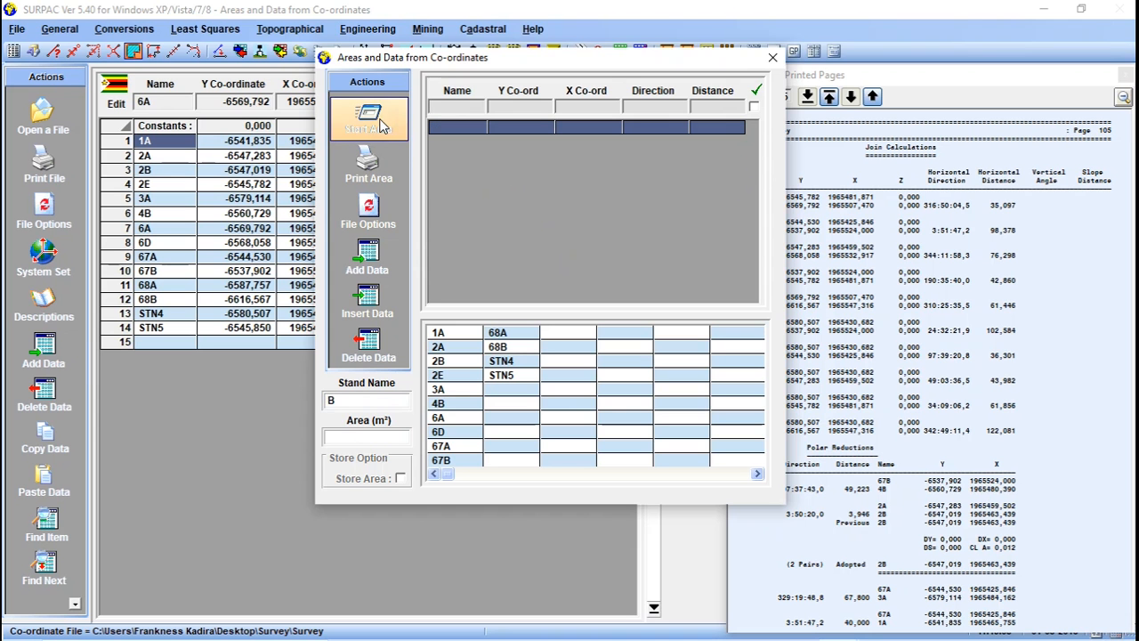
drag(541, 62, 659, 55)
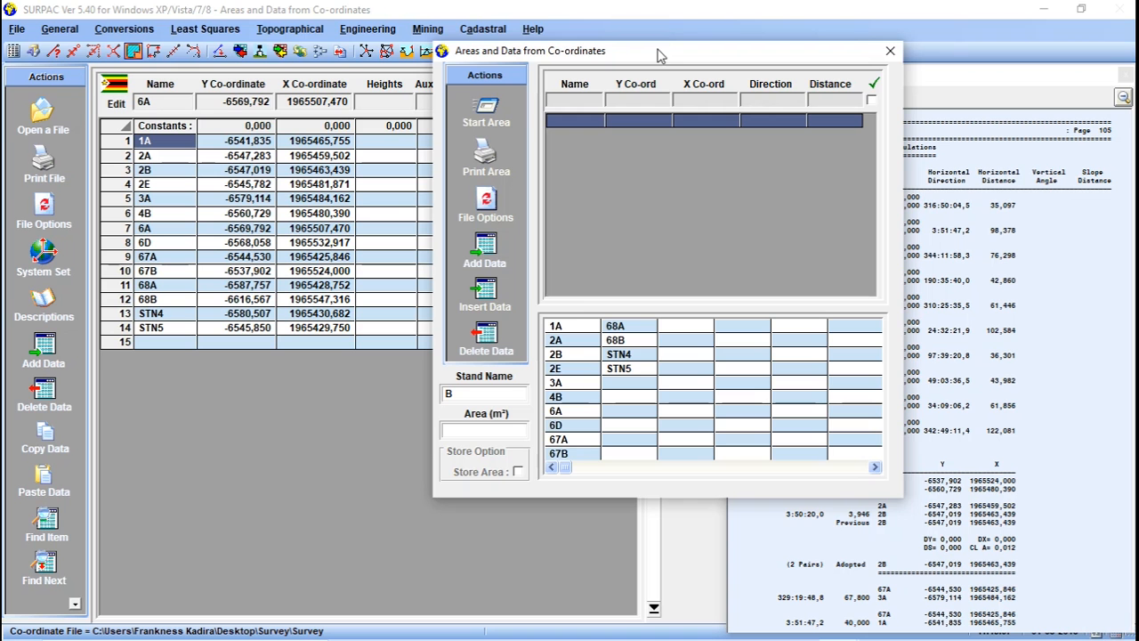
double_click(576, 341)
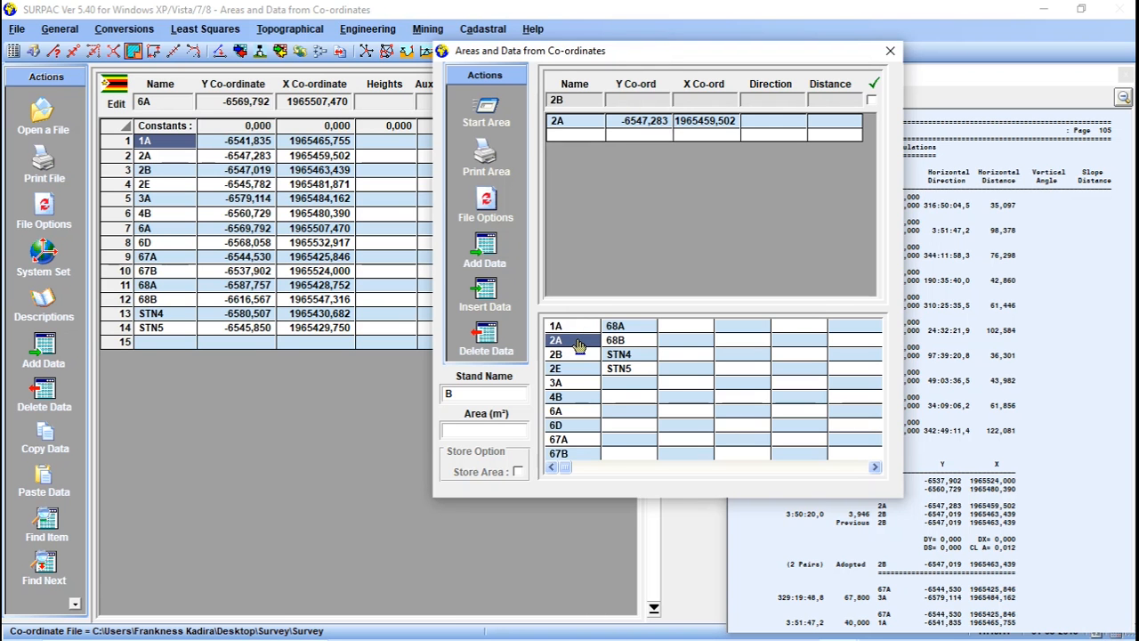
double_click(619, 355)
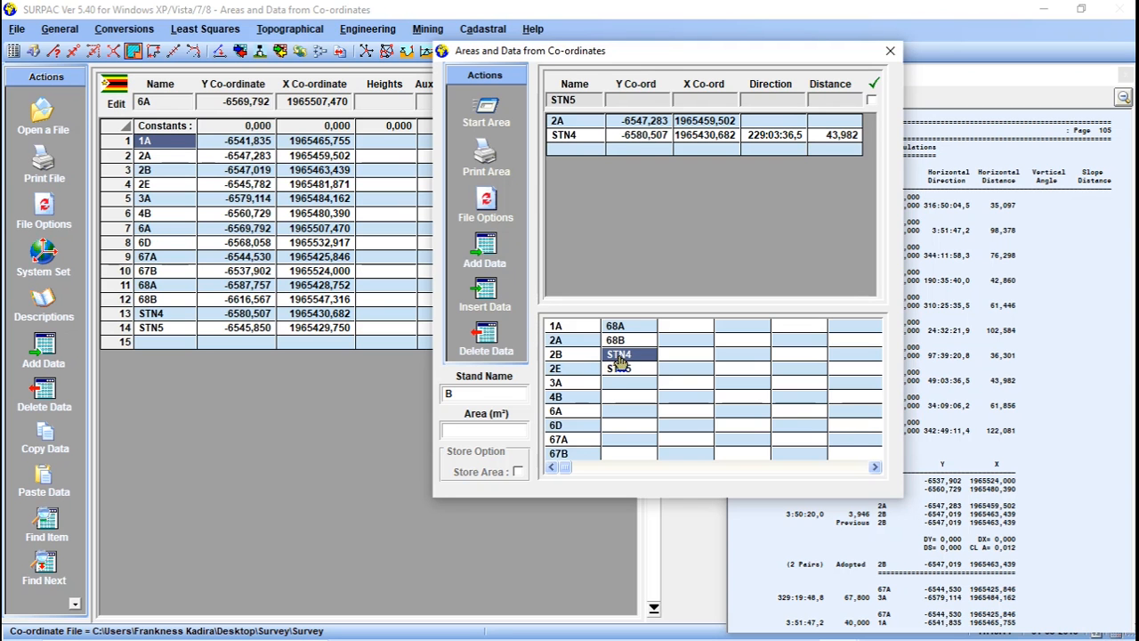
click(578, 427)
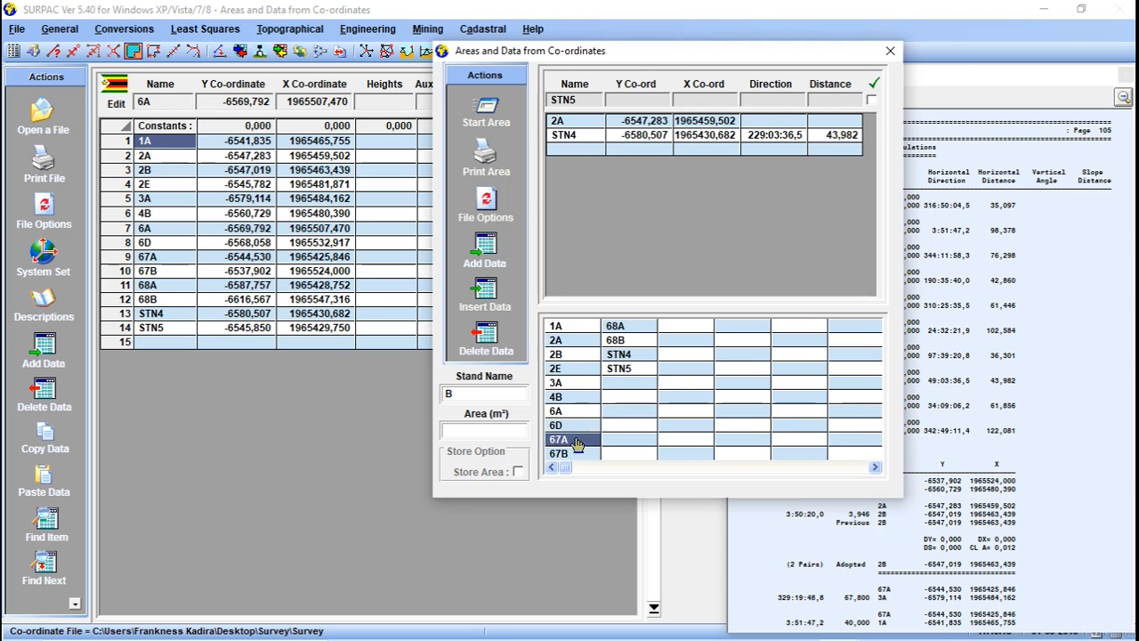
double_click(624, 327)
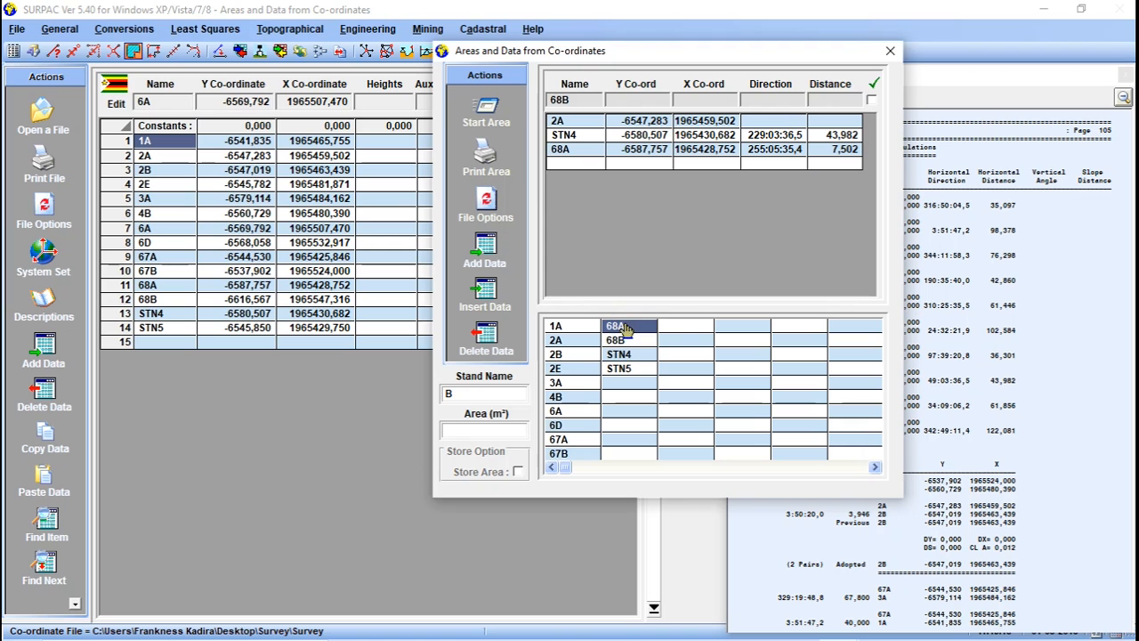
drag(625, 330, 608, 416)
double_click(630, 343)
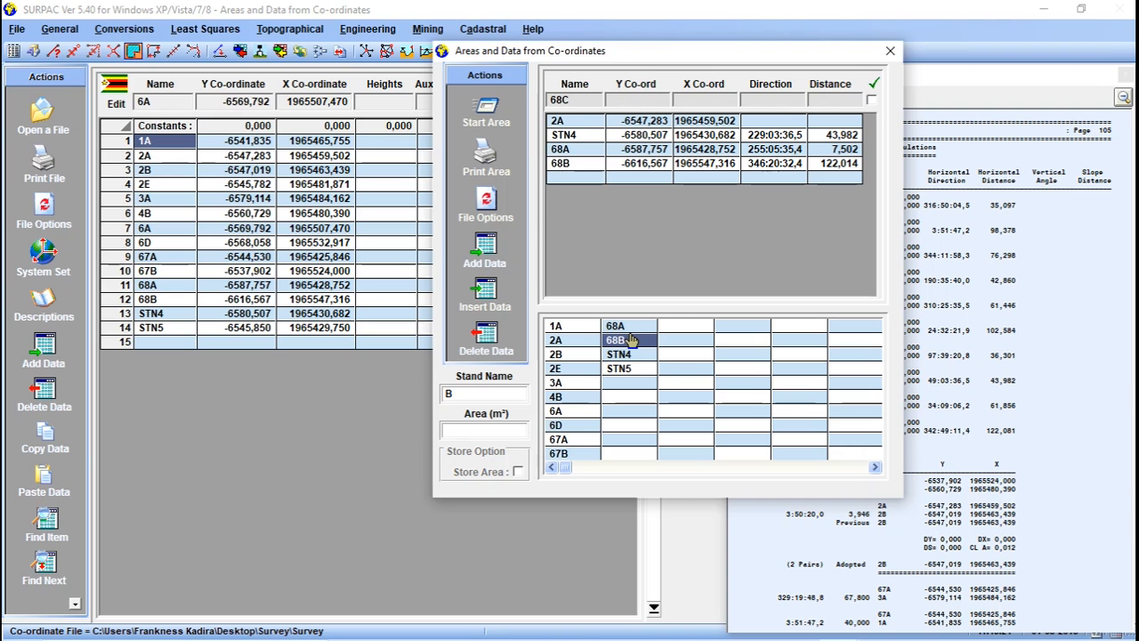
double_click(579, 370)
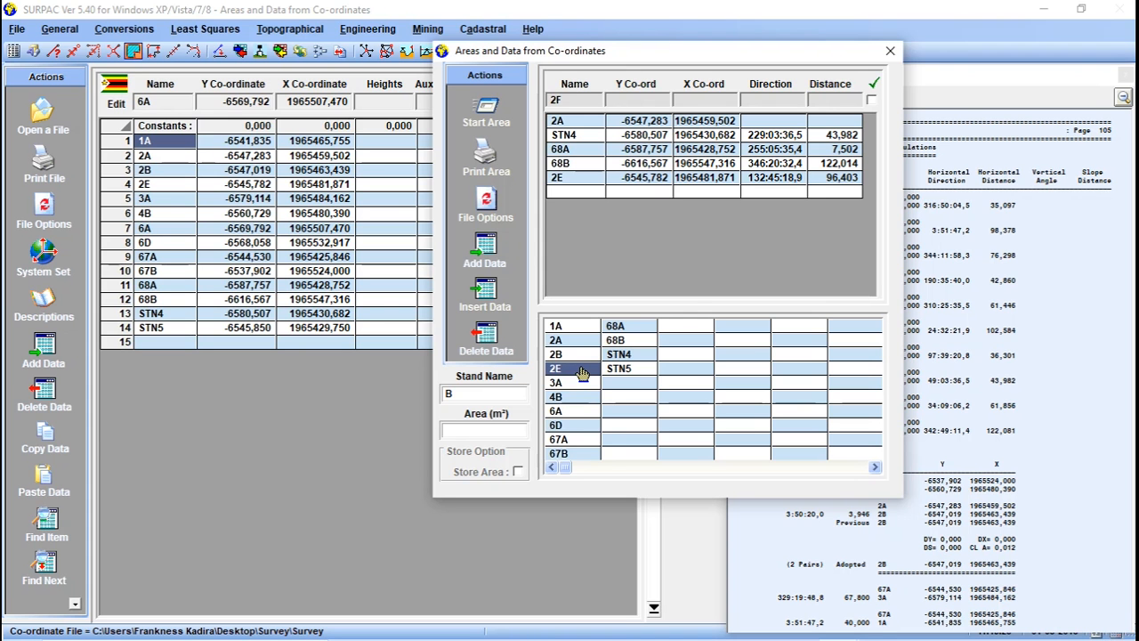
click(579, 354)
click(585, 341)
double_click(586, 347)
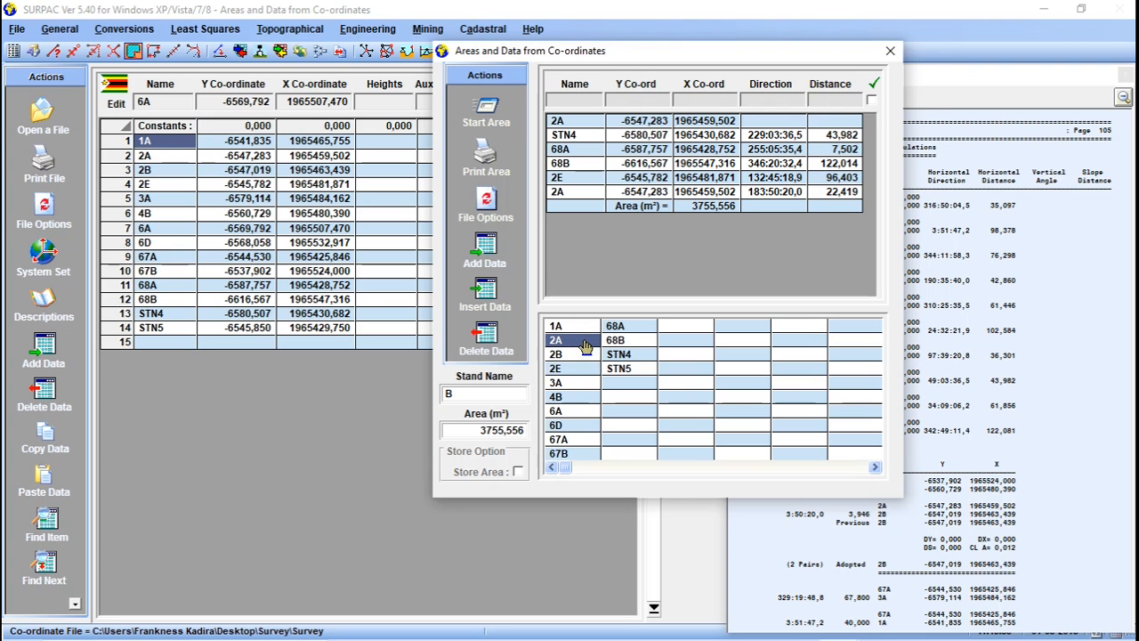
click(574, 383)
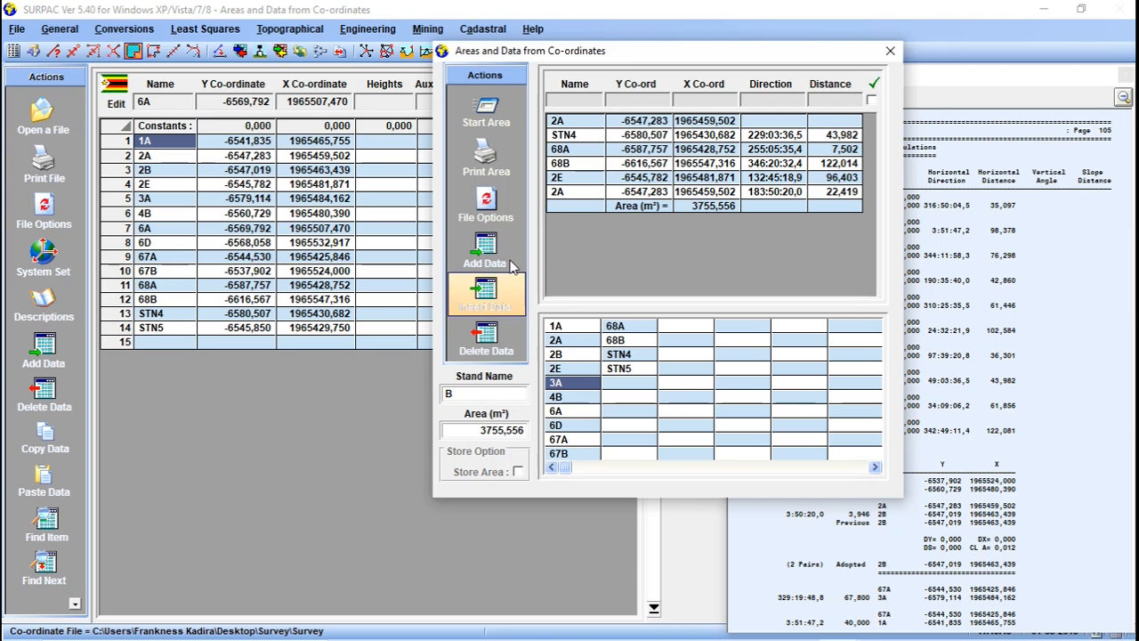
Step: Print the area of stand B and check printed pages 105 and 106
click(501, 169)
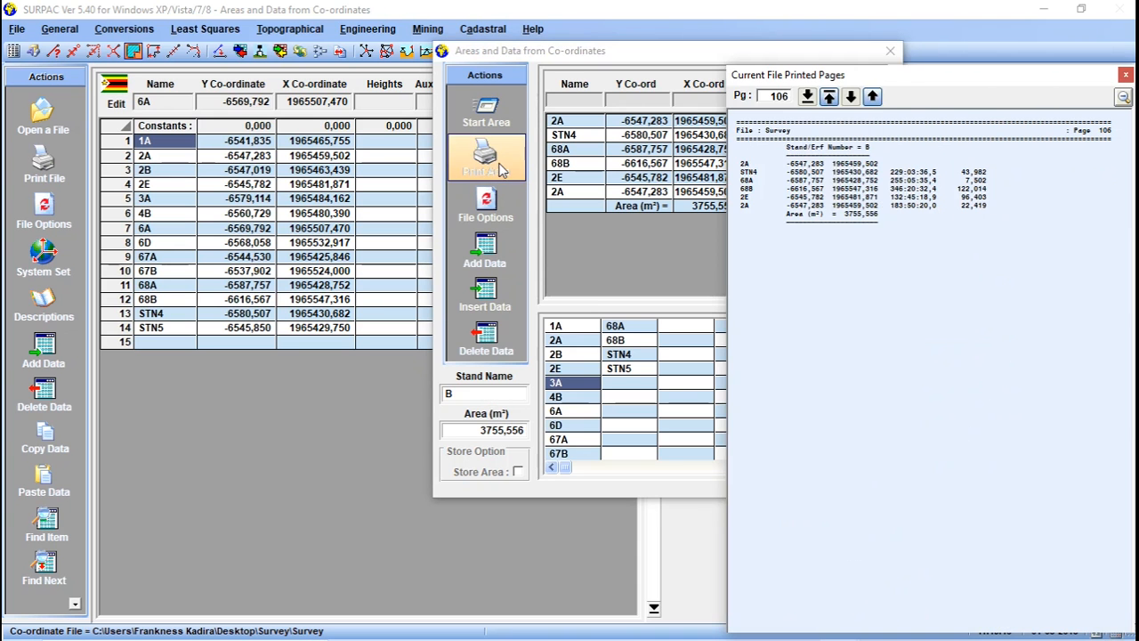
click(956, 284)
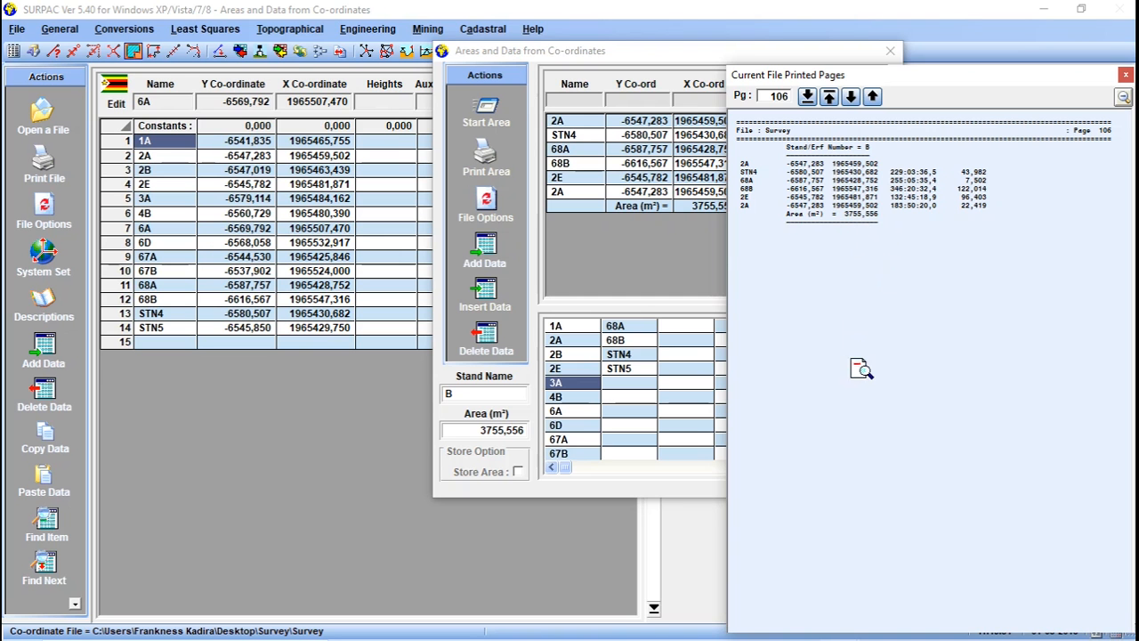
click(828, 97)
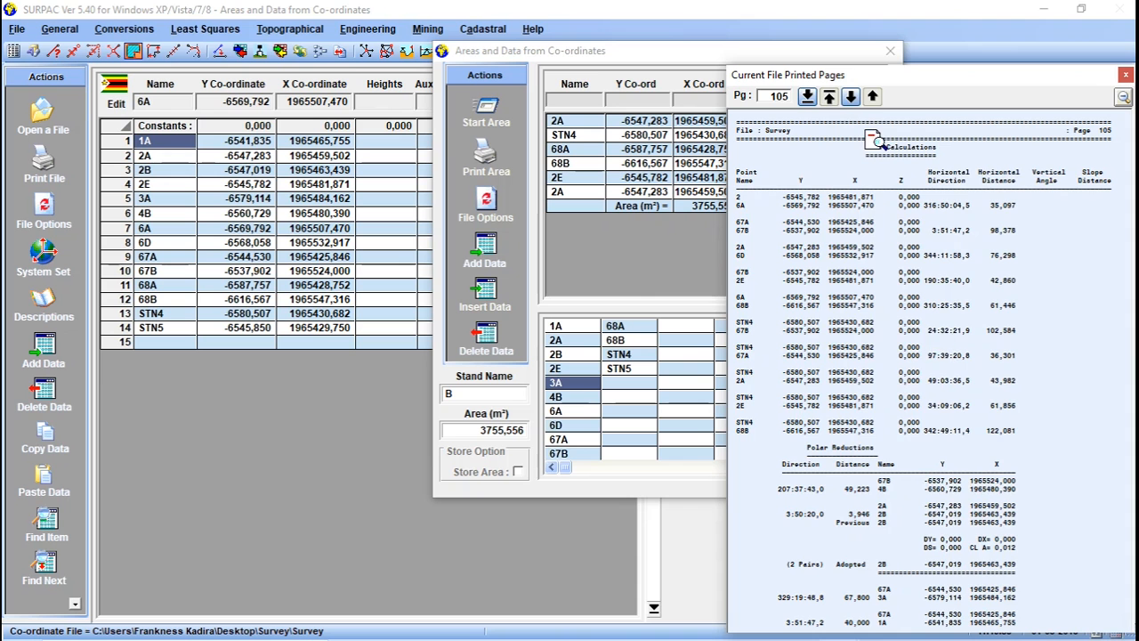
click(807, 96)
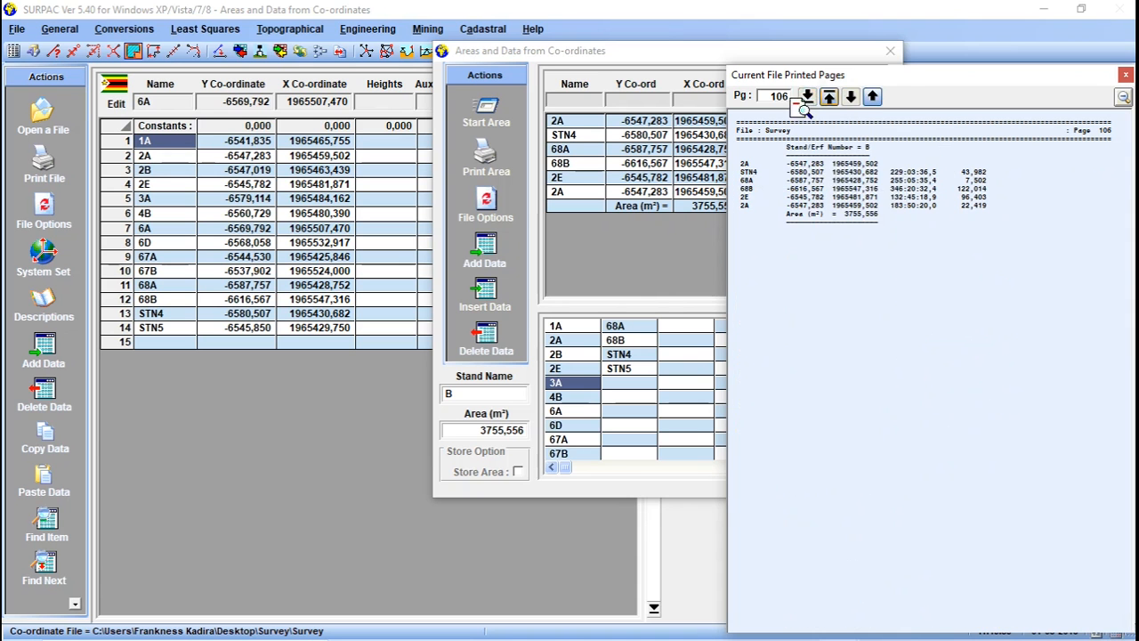
Step: Start another area for stand A and enter boundary points 67A, 68A and 68B, closing on 67A
click(582, 259)
click(492, 122)
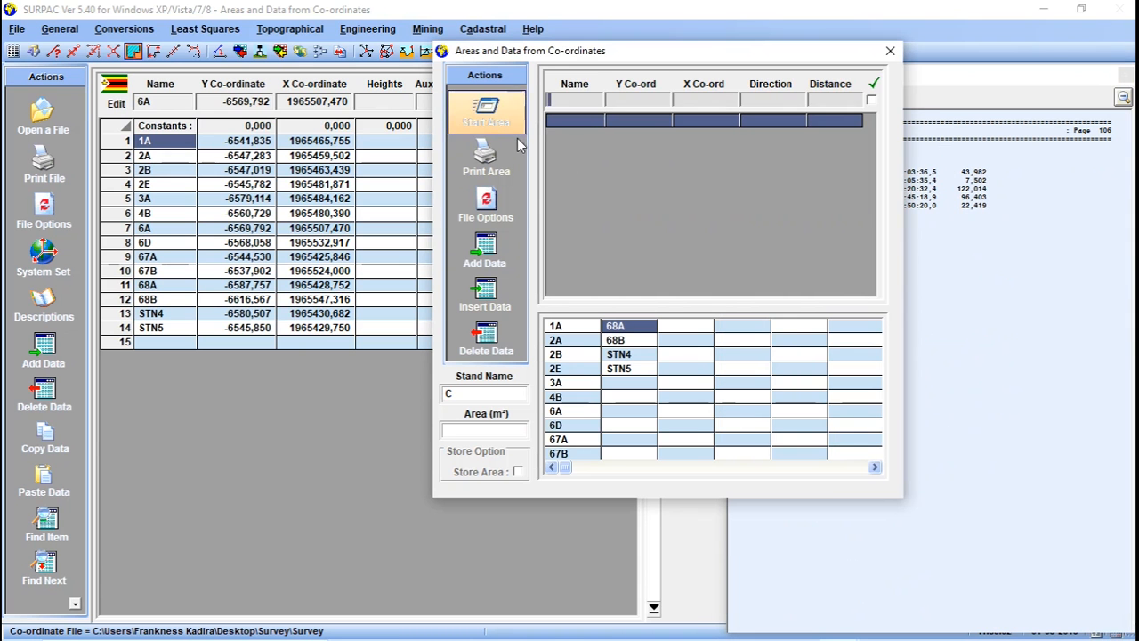
double_click(487, 396)
text(A)
click(563, 382)
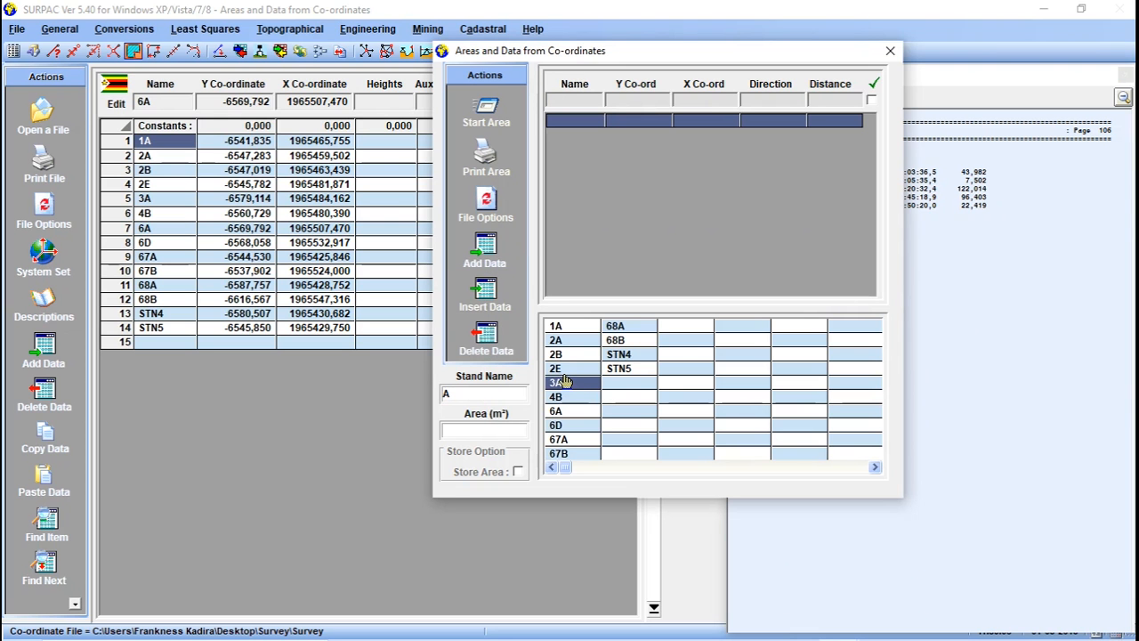
click(580, 443)
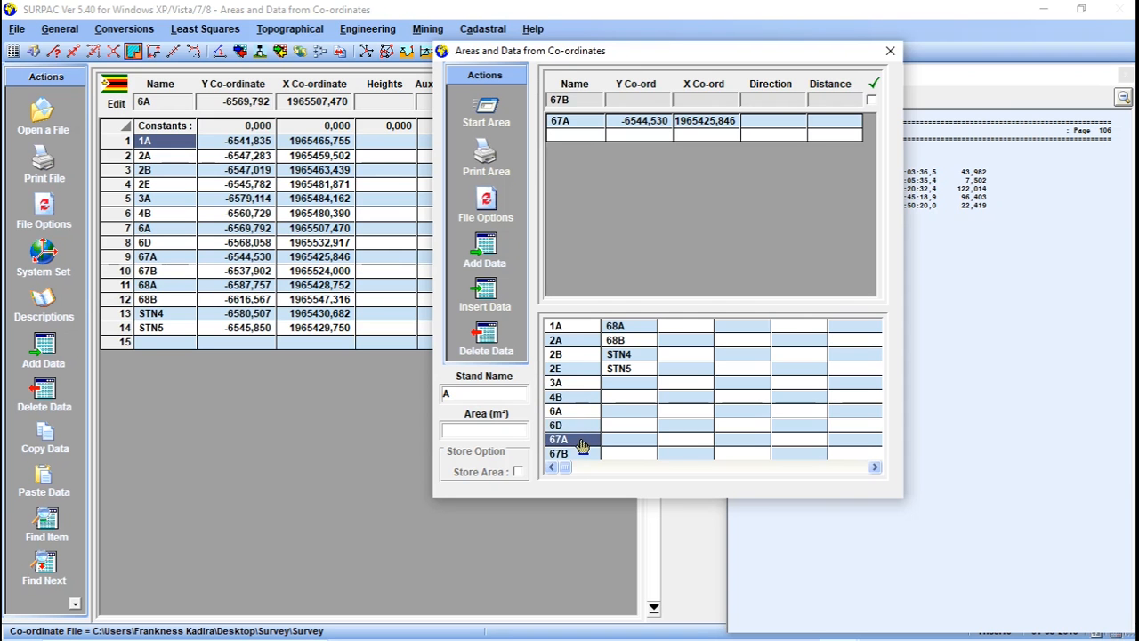
click(639, 328)
click(639, 341)
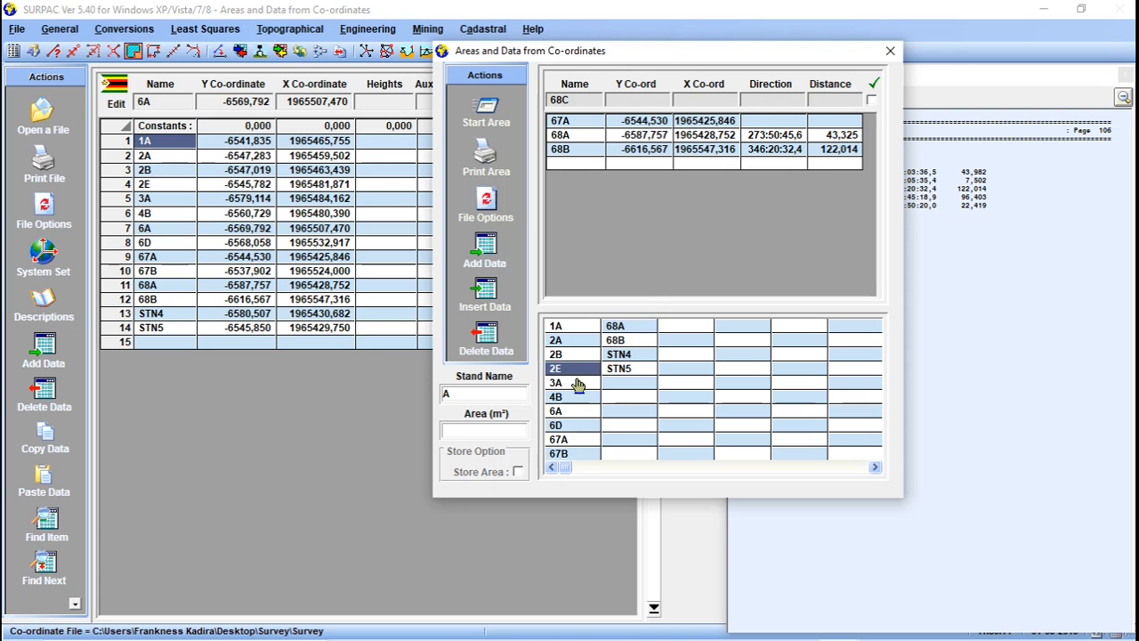
click(568, 442)
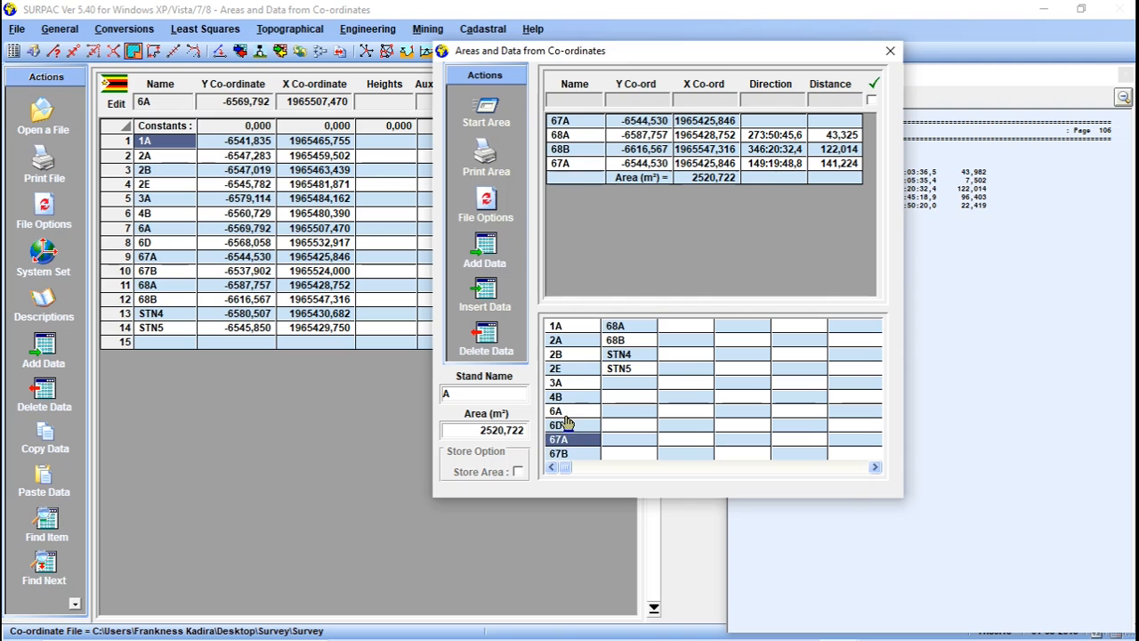
Step: Print the area of stand A, view it beside stand B on the printed page, and close the area calculation
click(502, 160)
drag(698, 57, 501, 48)
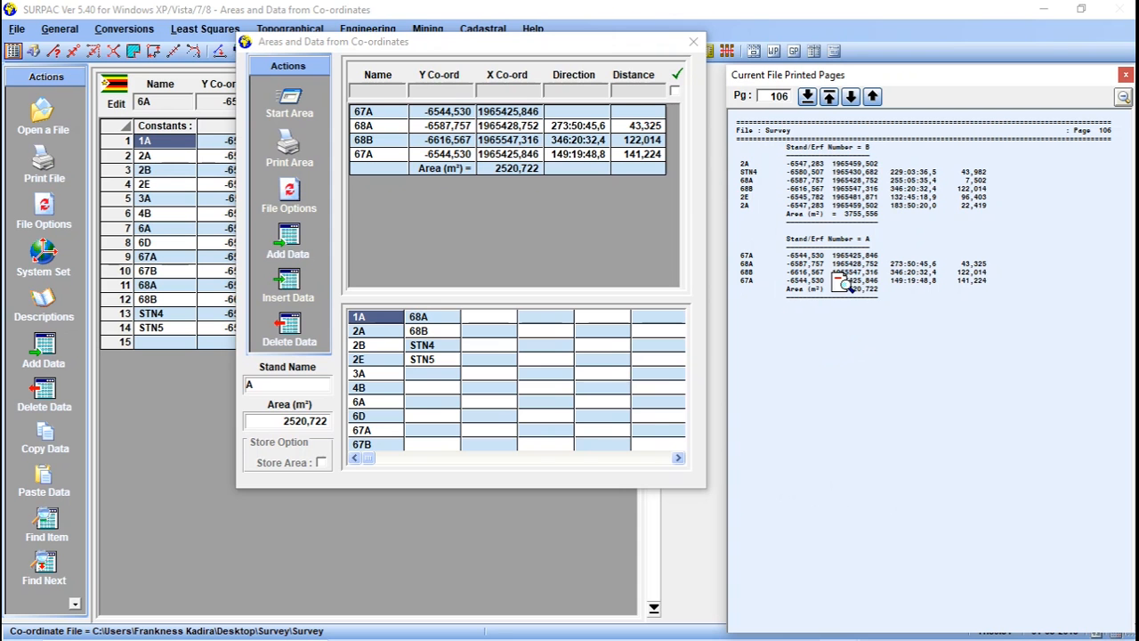
click(684, 64)
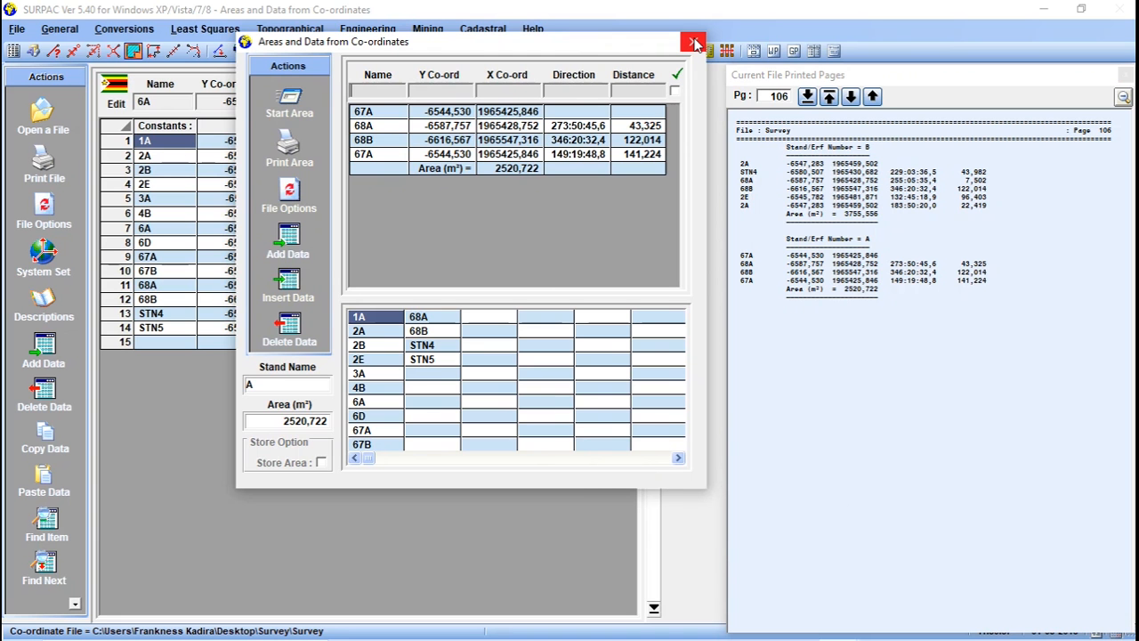
click(695, 43)
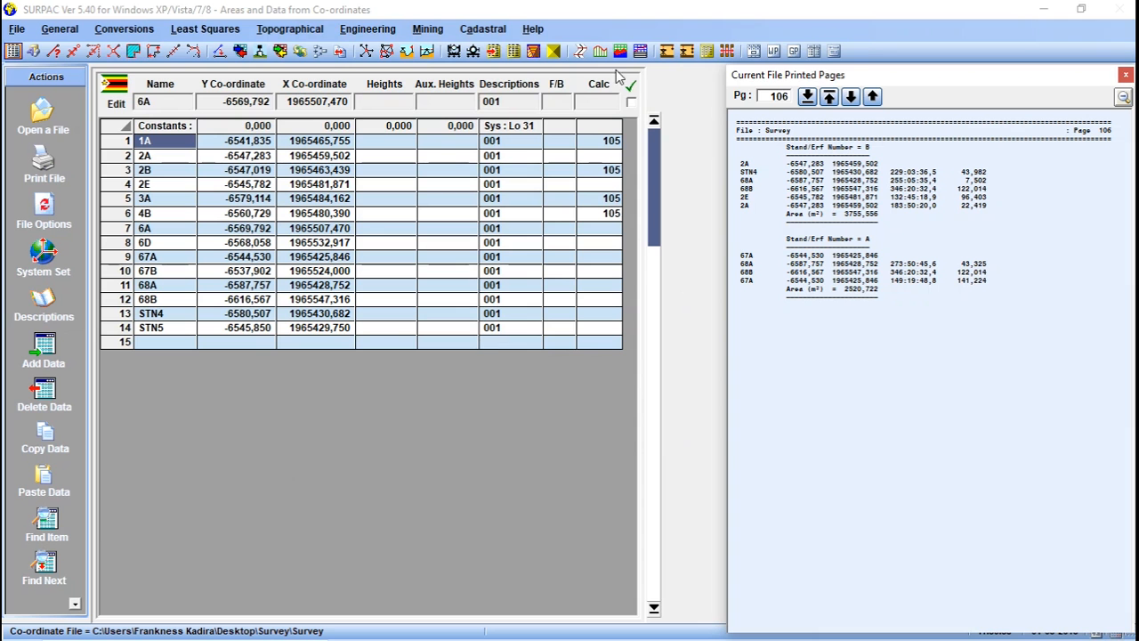
Step: Exit SURPAC and close the exam page image in Photos
click(16, 28)
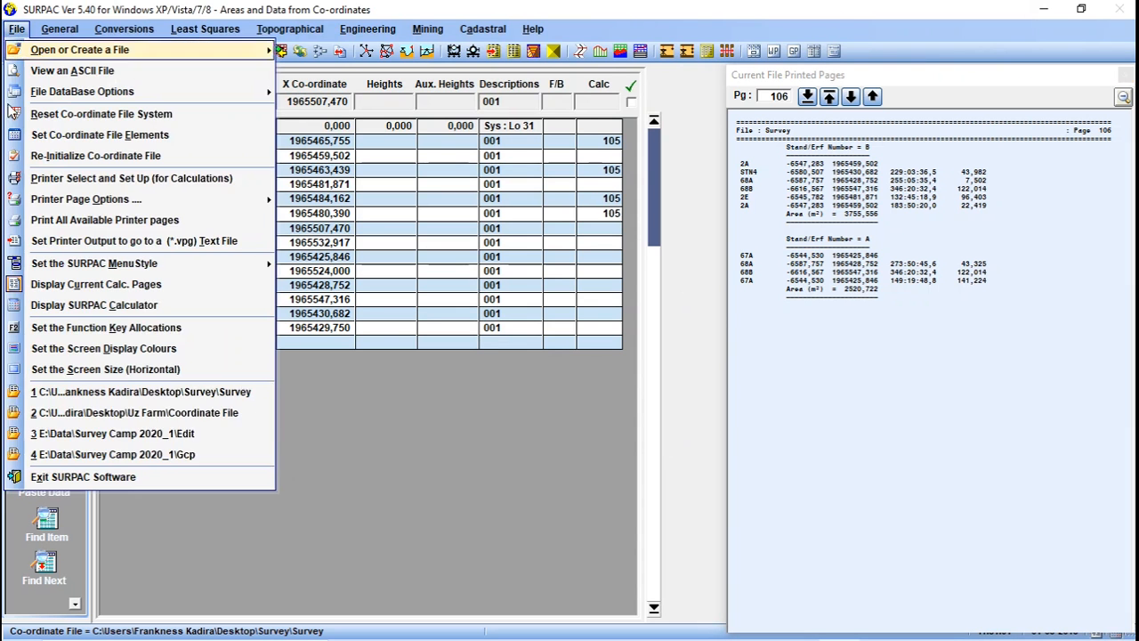
click(41, 477)
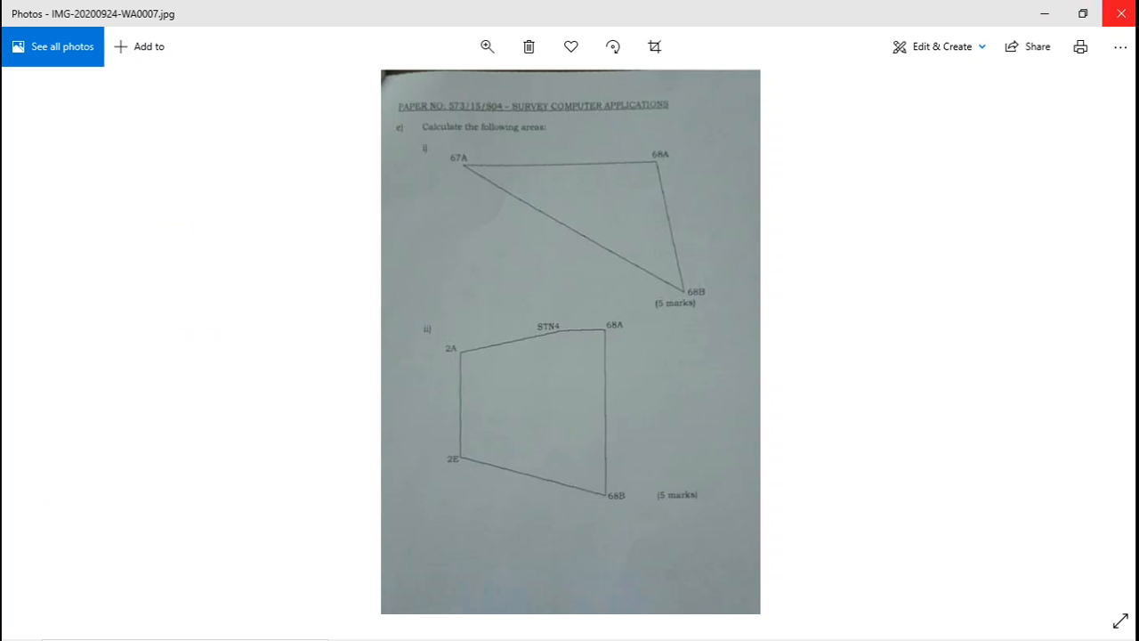
click(1120, 13)
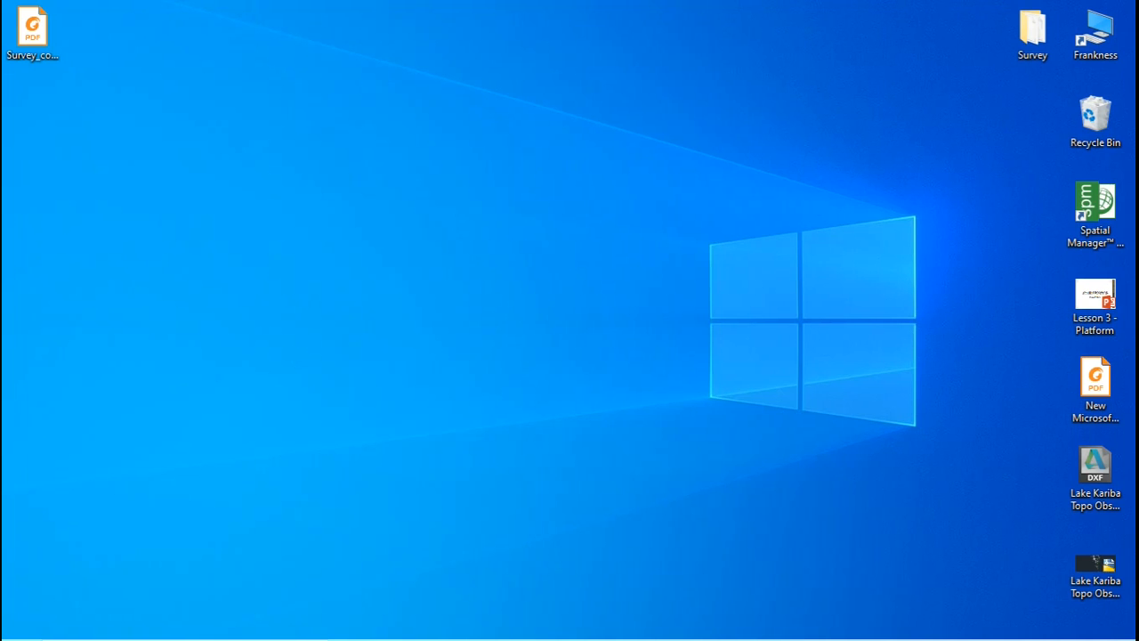